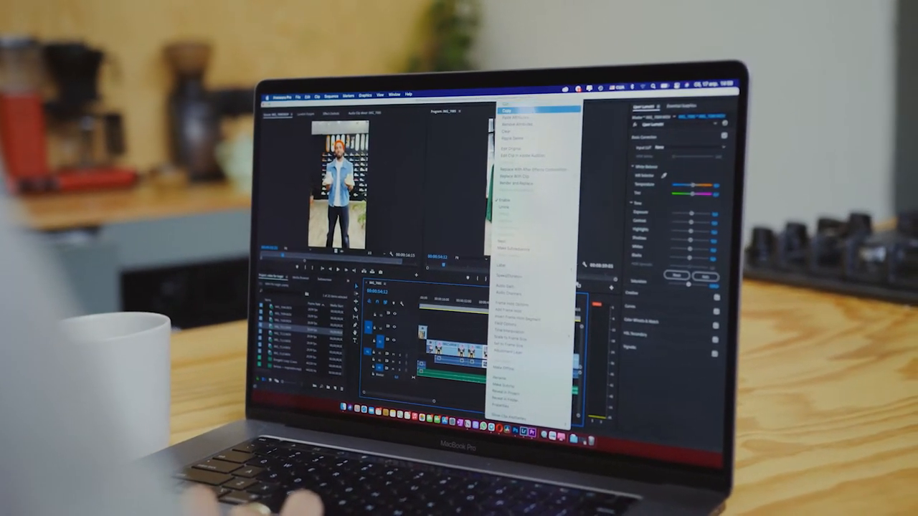
key("Delete")
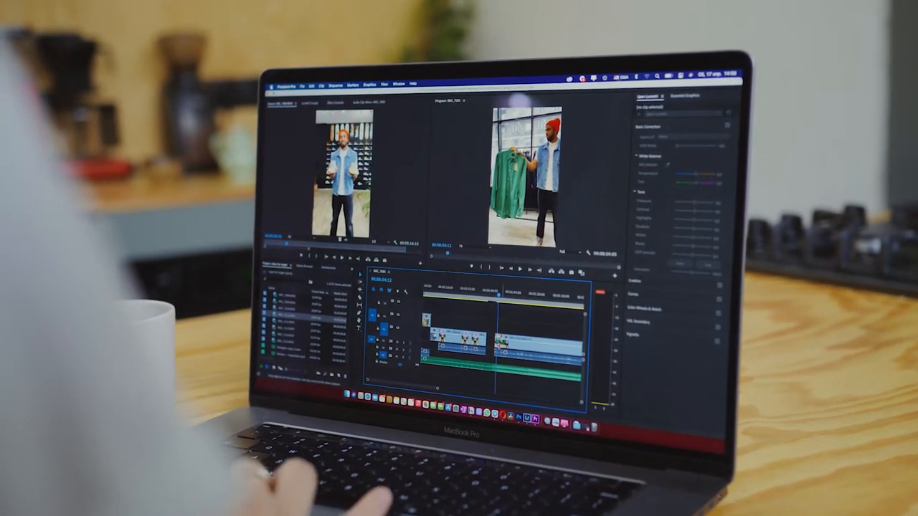
left_click_drag(494, 343, 500, 343)
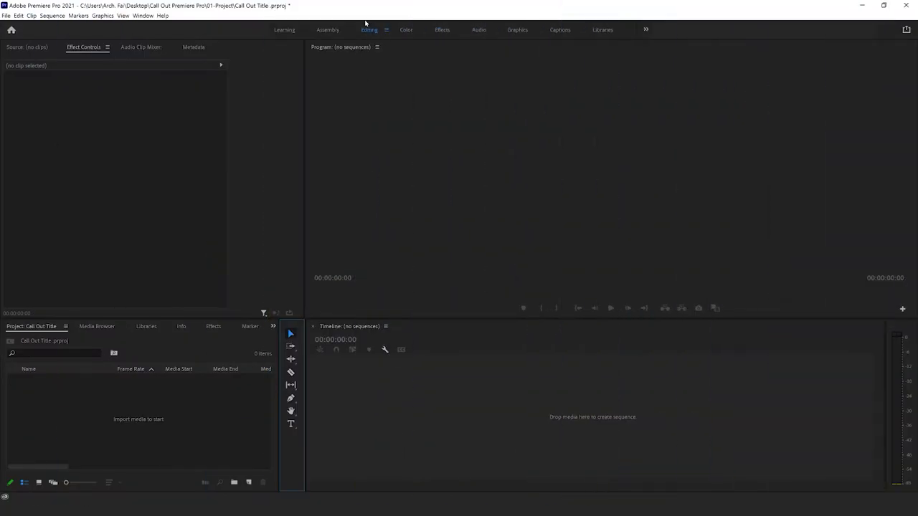
Step: Create a new sequence from the ARRI 1080p 30 preset and name it Call Out Title
left_click(348, 448)
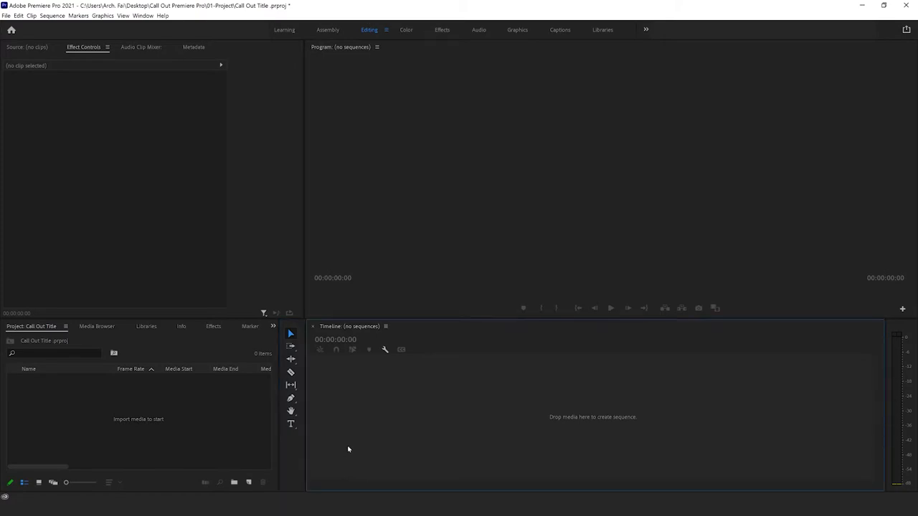
key("ctrl+n")
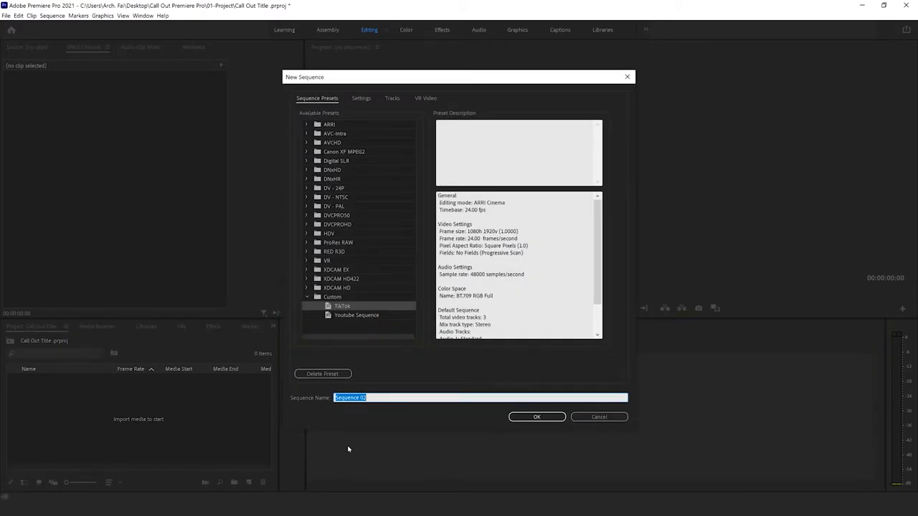
left_click(307, 124)
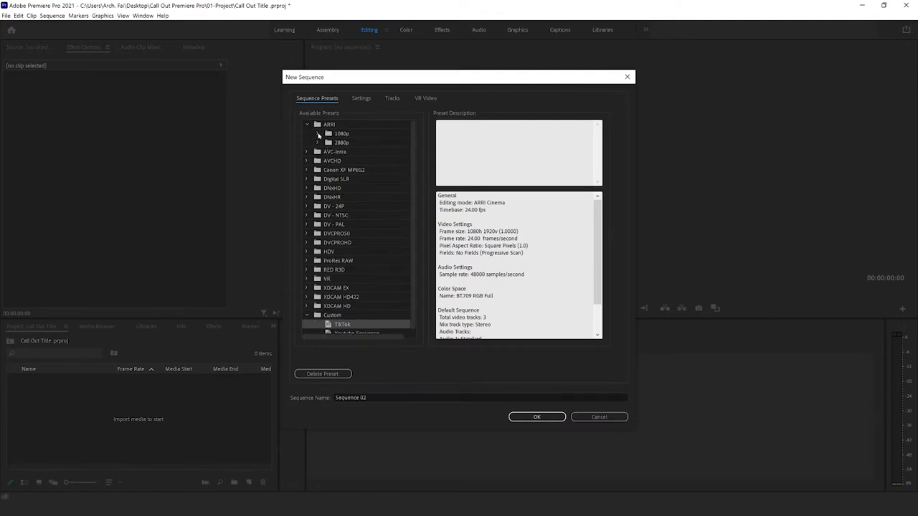
left_click(318, 134)
left_click(344, 179)
left_click(396, 399)
left_click_drag(396, 400, 292, 385)
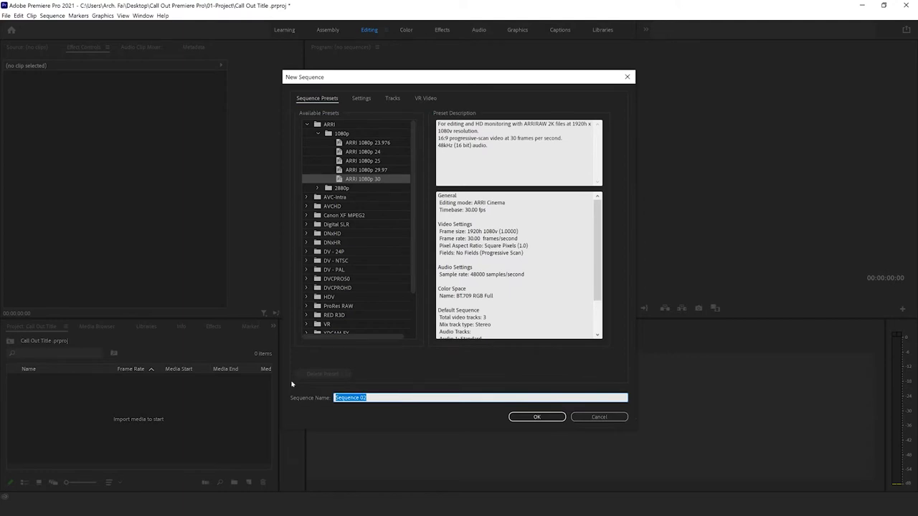
type("Call Out Title")
left_click(539, 416)
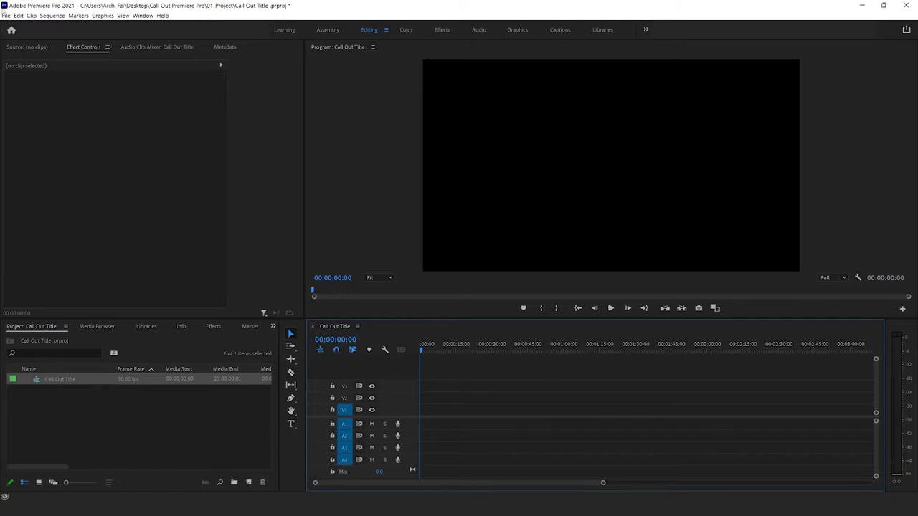
Step: Import 3.jpg, Empire State Building.mp4 and The Blue Mosque.mp4 from the 01-Project folder into the project
left_click(6, 15)
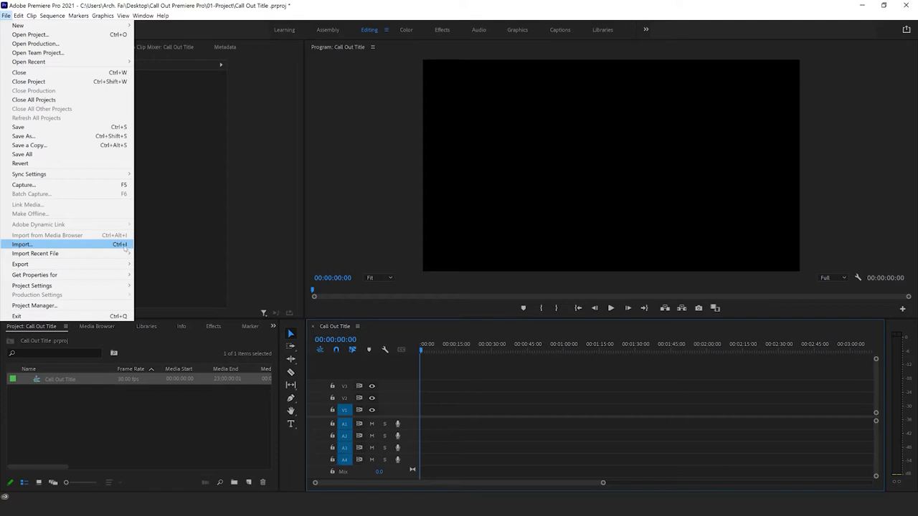
left_click(163, 414)
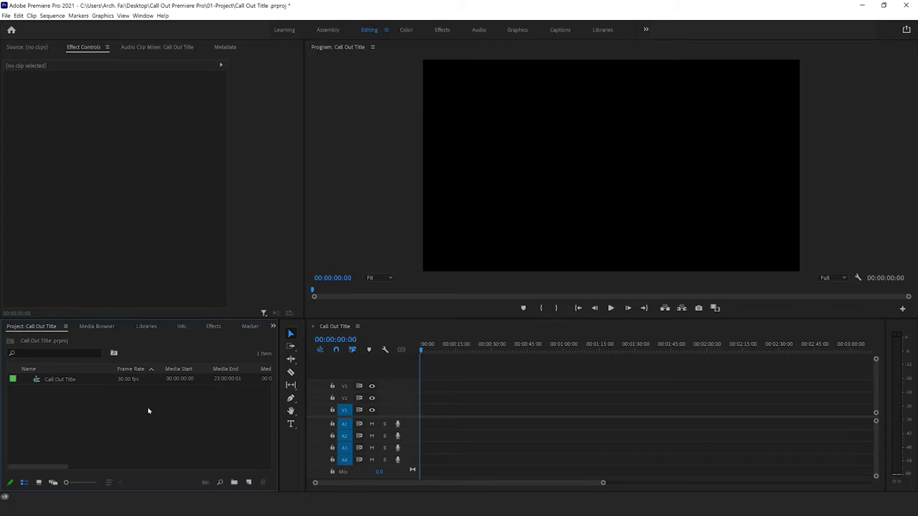
double_click(149, 411)
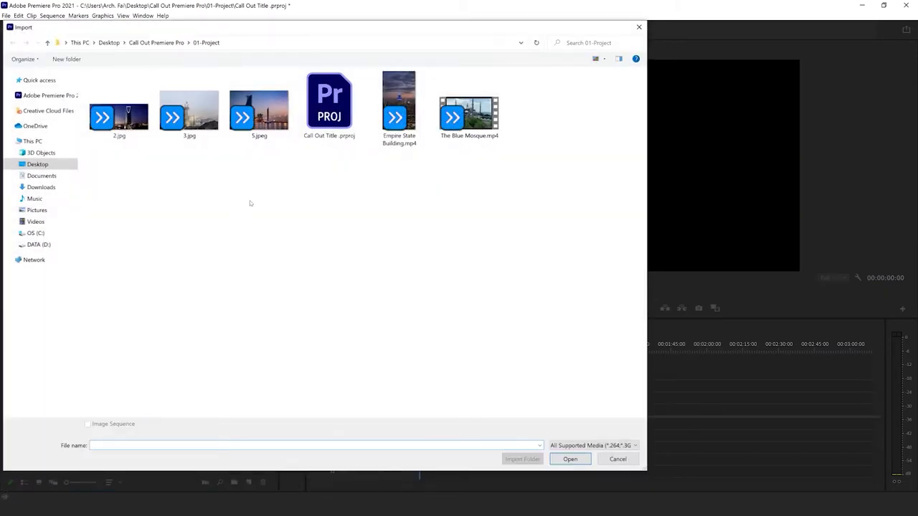
left_click(193, 123)
left_click_drag(502, 168, 369, 71)
left_click(571, 459)
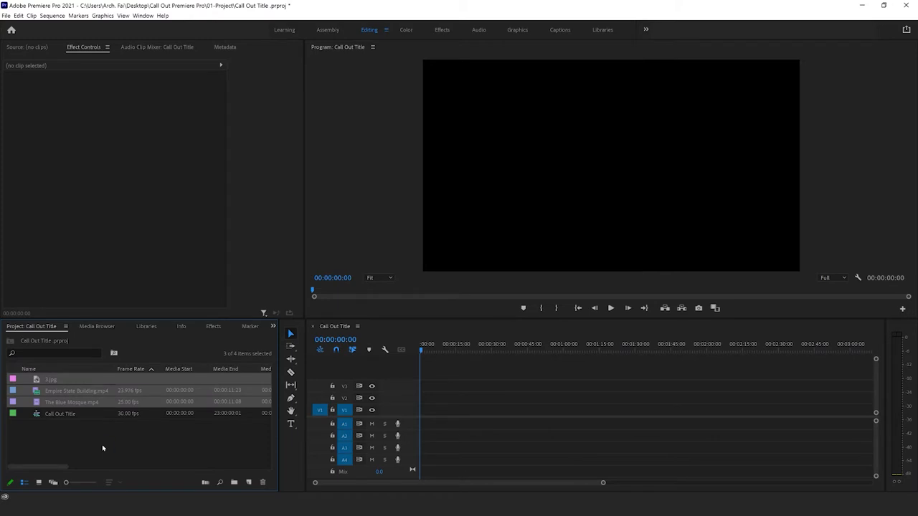
Step: Place 3.jpg on track V1 at the start of the Call Out Title sequence
left_click(57, 382)
left_click_drag(57, 383, 428, 413)
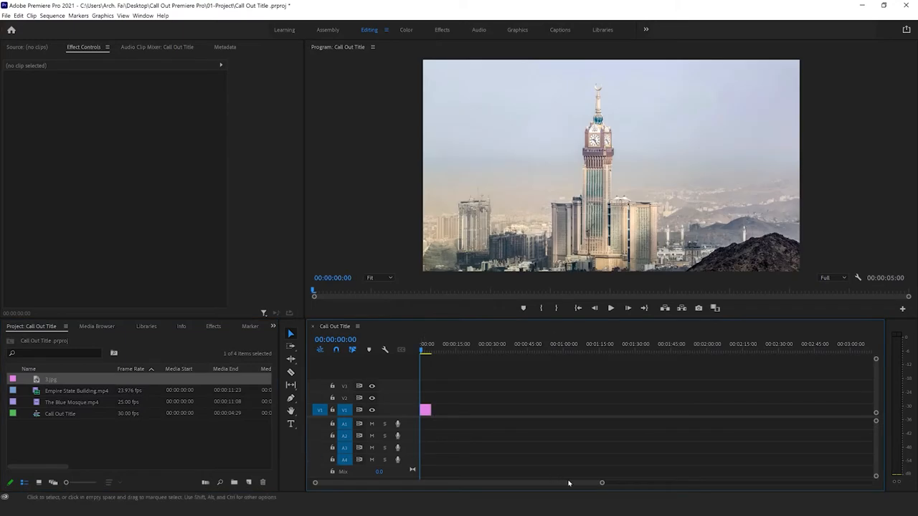
left_click_drag(604, 484, 535, 485)
key("equal")
key("equal")
key("minus")
key("minus")
key("minus")
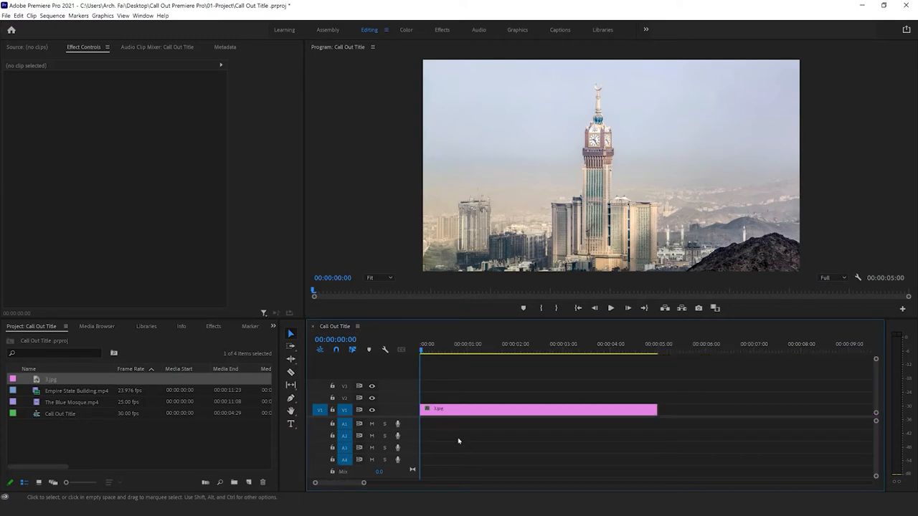
Step: Enlarge the timeline and program monitor areas by narrowing the project and effect controls areas
left_click_drag(305, 453, 248, 454)
left_click_drag(305, 252, 250, 261)
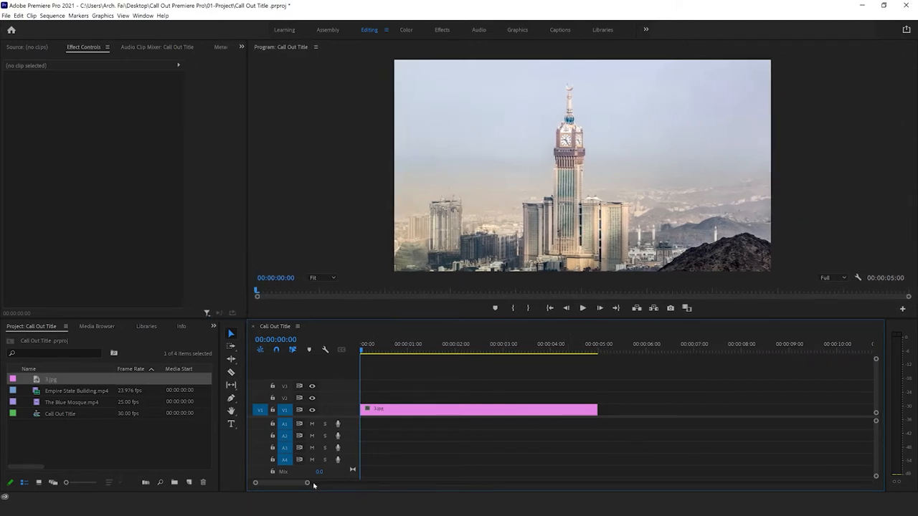
left_click_drag(308, 484, 321, 483)
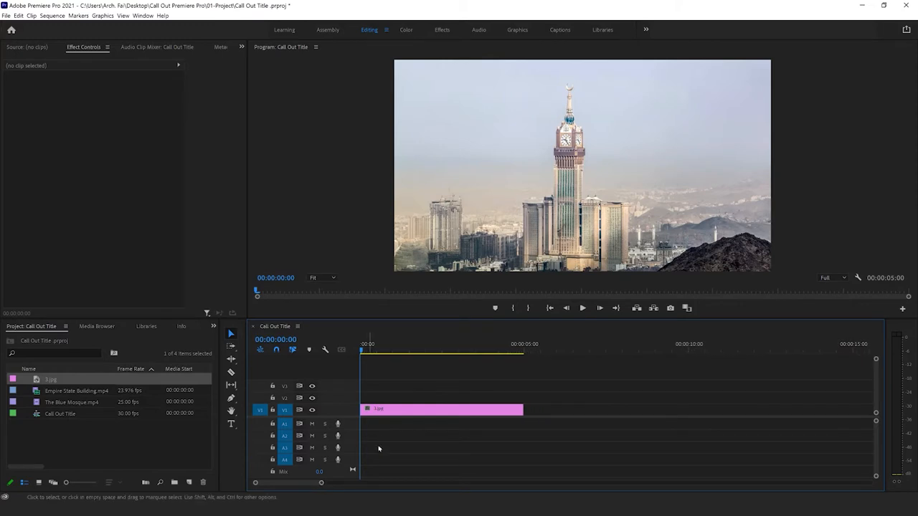
Step: Try a slightly larger scale on the 3.jpg clip, and set its scale back to 100
left_click(393, 411)
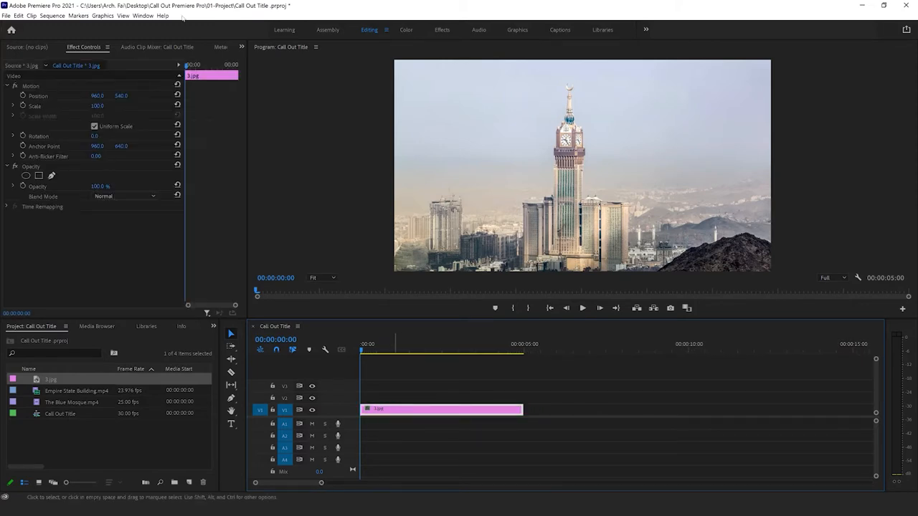
mouse_move(97, 107)
left_mouse_down()
mouse_move(82, 106)
mouse_move(102, 106)
left_mouse_up()
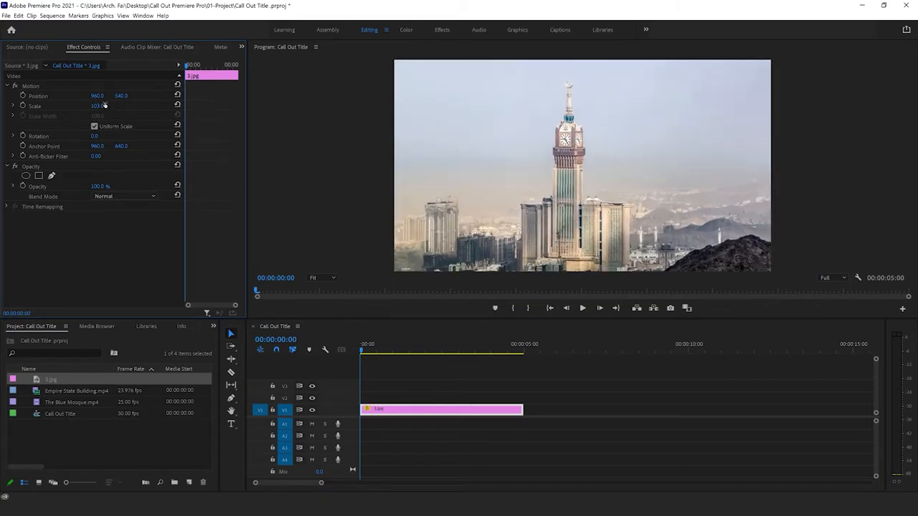
left_click(99, 105)
type("100")
key("Return")
left_click(450, 411)
right_click(450, 411)
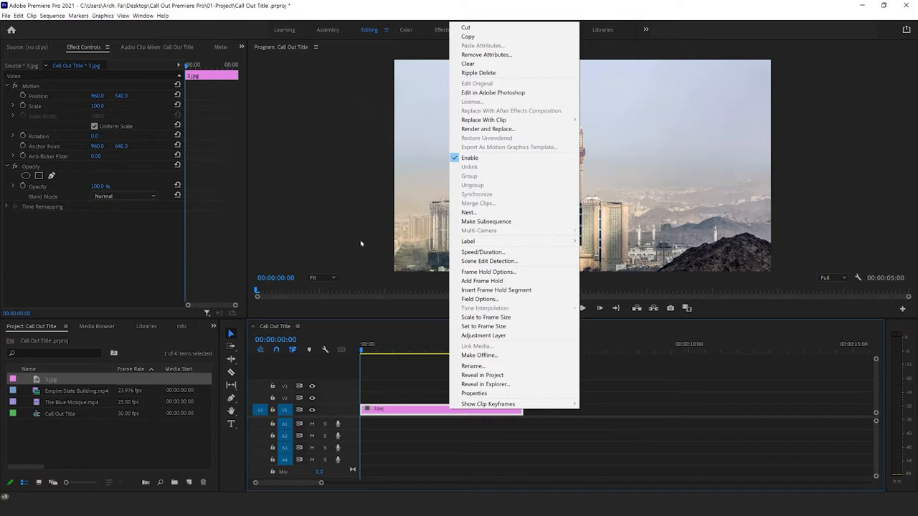
left_click(433, 458)
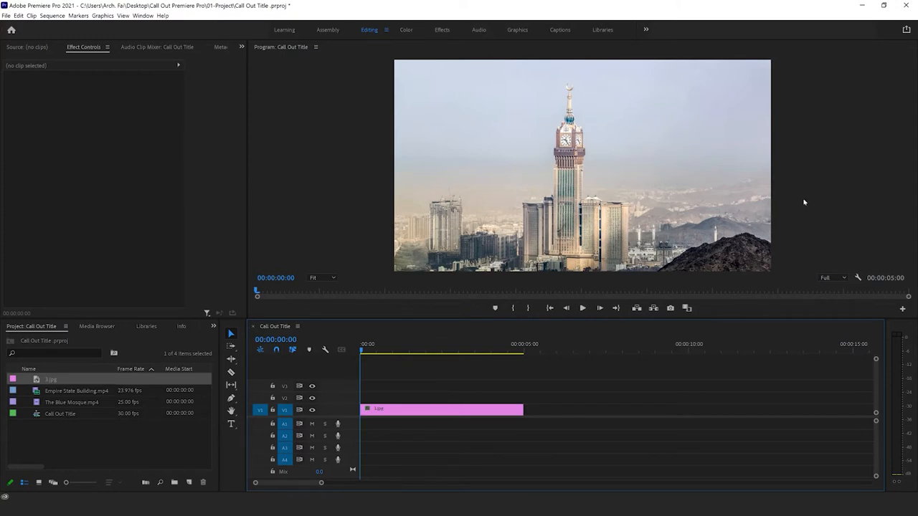
Step: Show the Essential Graphics panel in the workspace
left_click(143, 15)
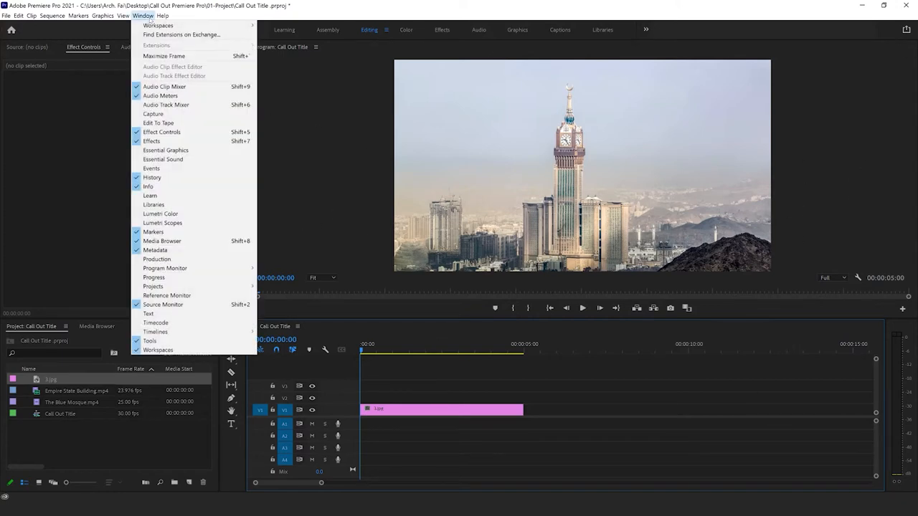
left_click(137, 151)
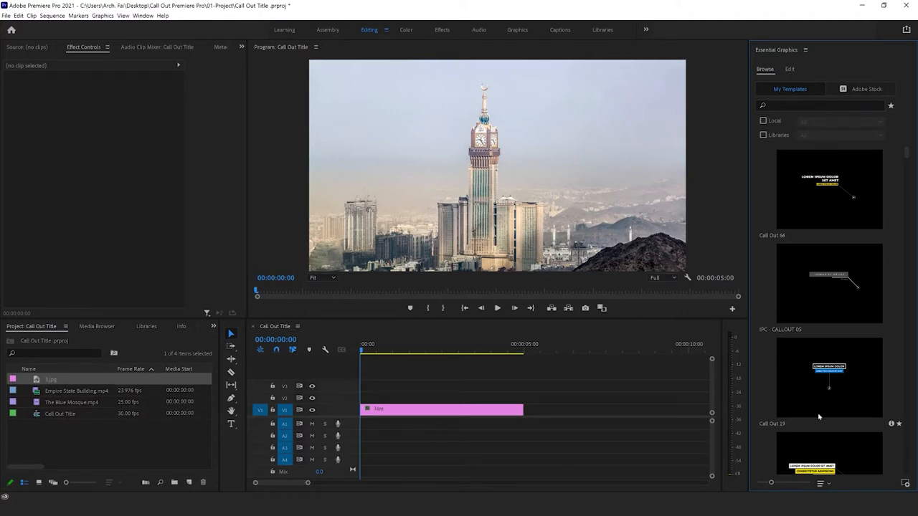
left_click(906, 486)
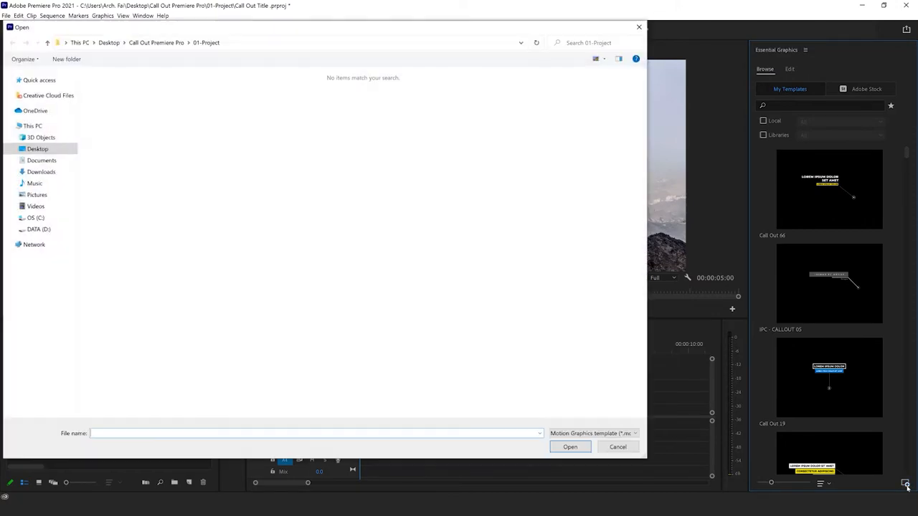
left_click(157, 42)
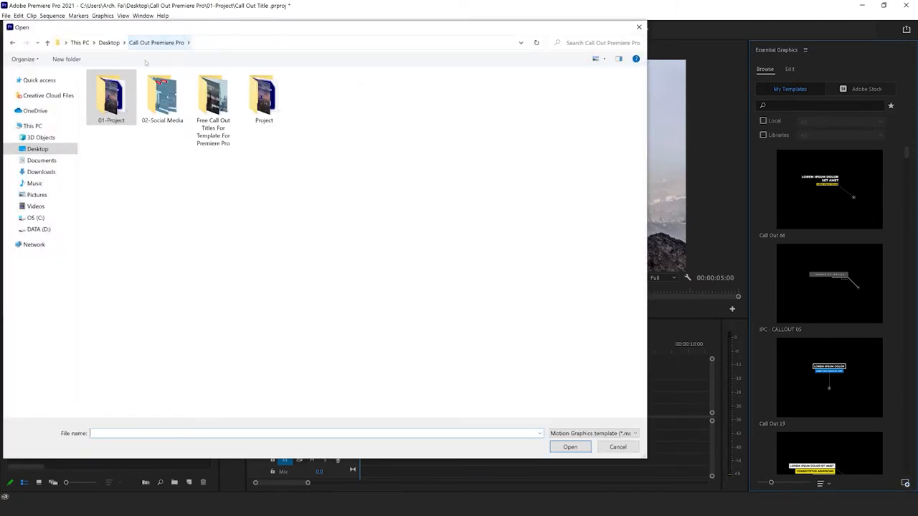
double_click(197, 125)
double_click(111, 104)
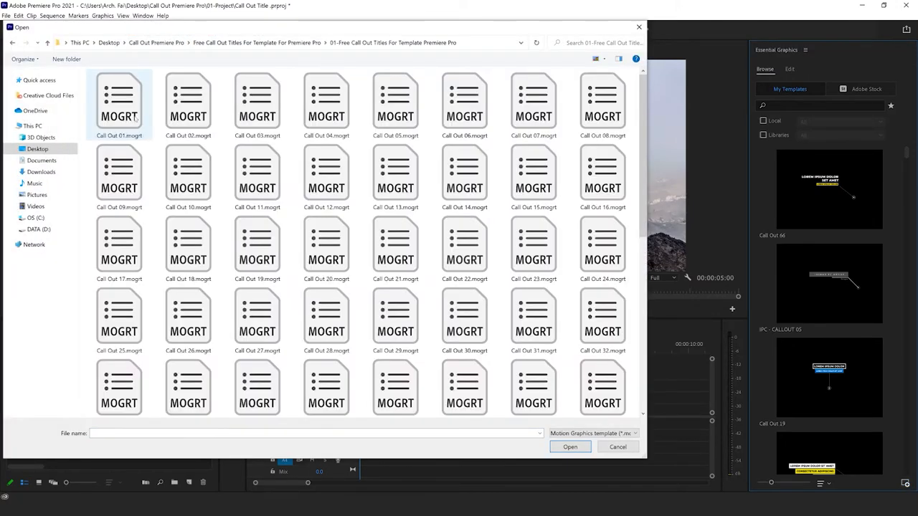
scroll(506, 259, "down", 5)
scroll(286, 294, "up", 6)
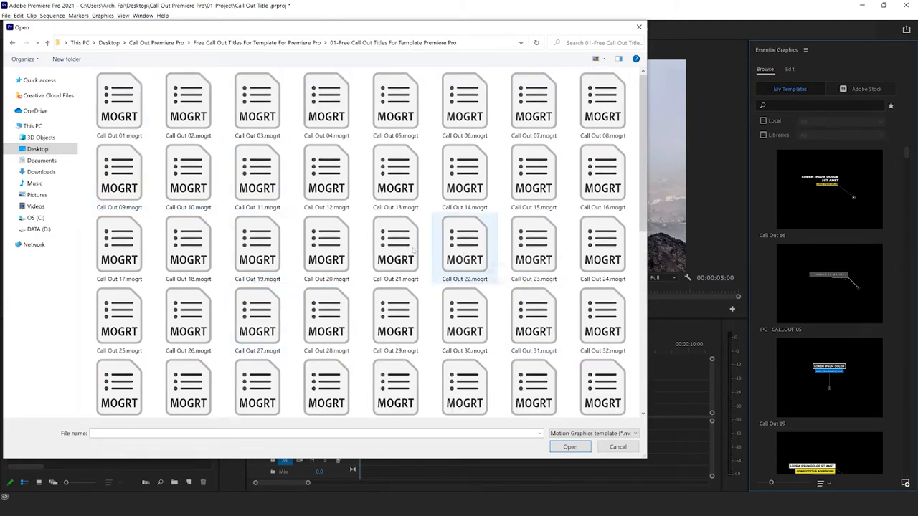
left_click(618, 447)
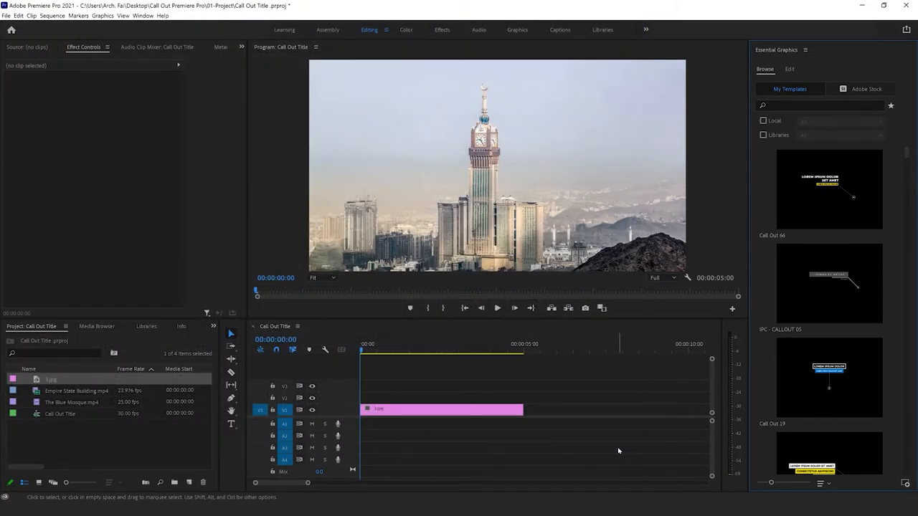
Step: Add the 01-Free Call Out Titles For Template Premiere Pro folder as an additional Essential Graphics template folder
left_click(806, 50)
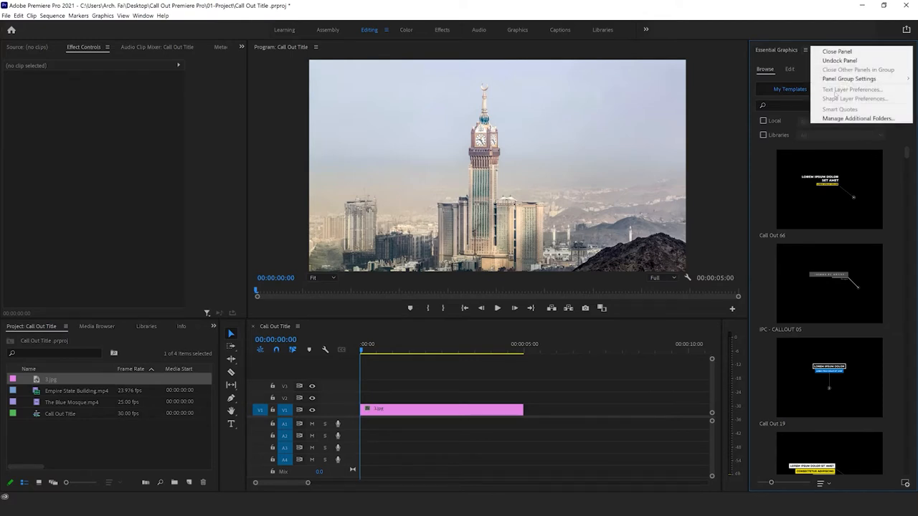
left_click(874, 119)
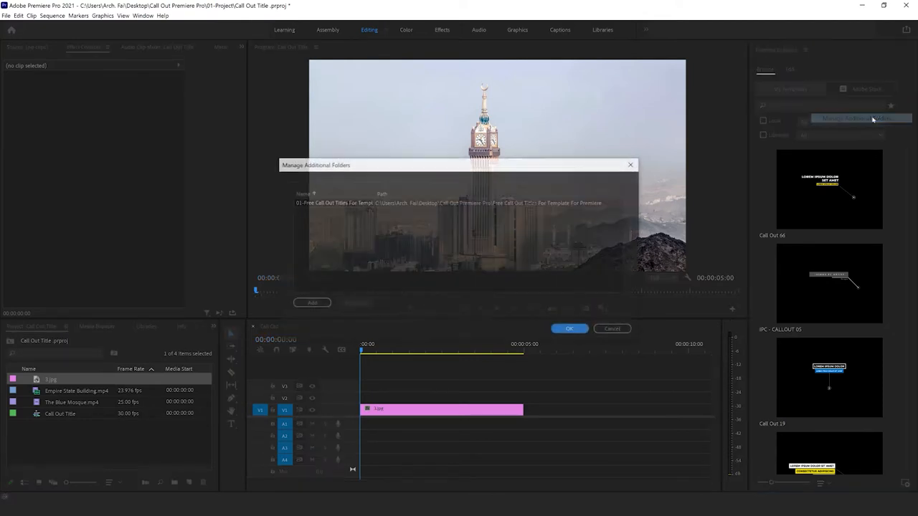
left_click(309, 305)
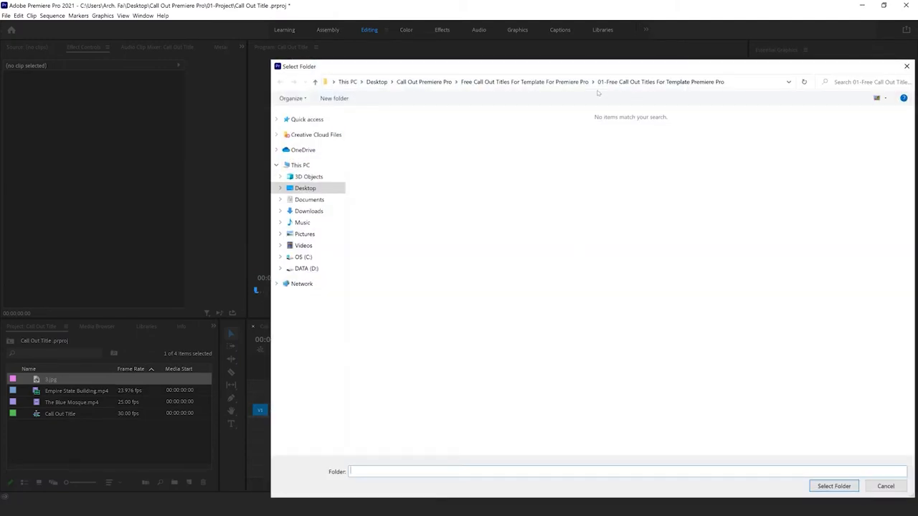
left_click(545, 82)
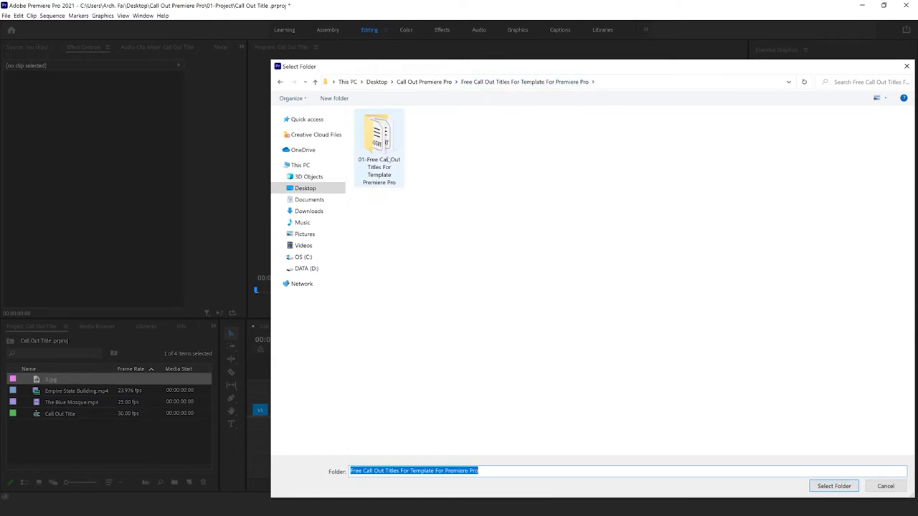
left_click(391, 185)
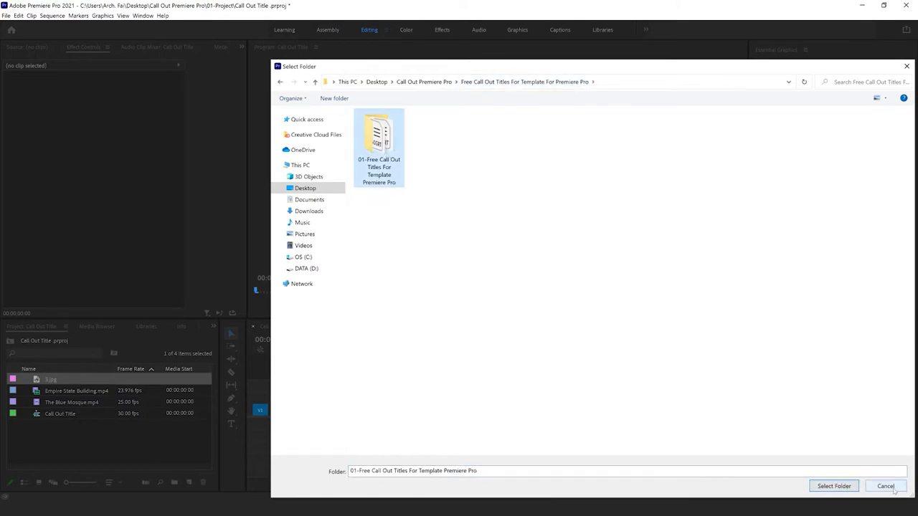
left_click(834, 486)
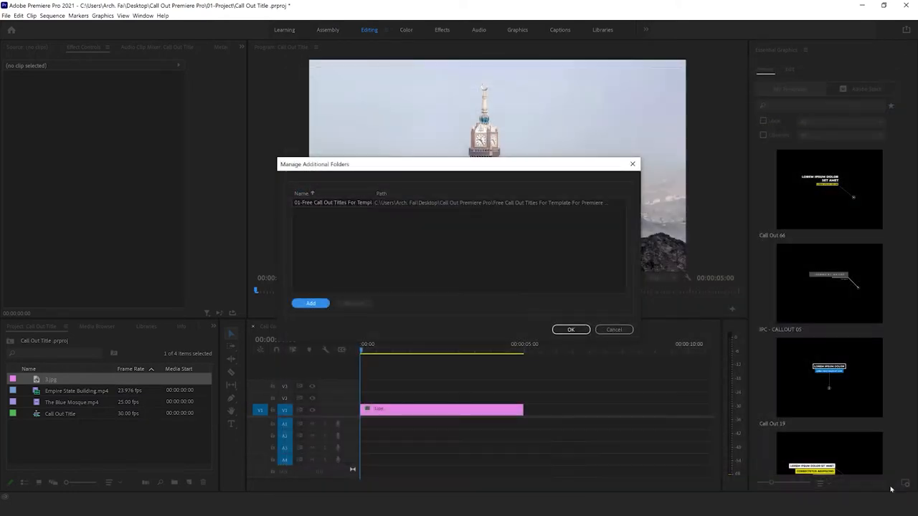
left_click(571, 330)
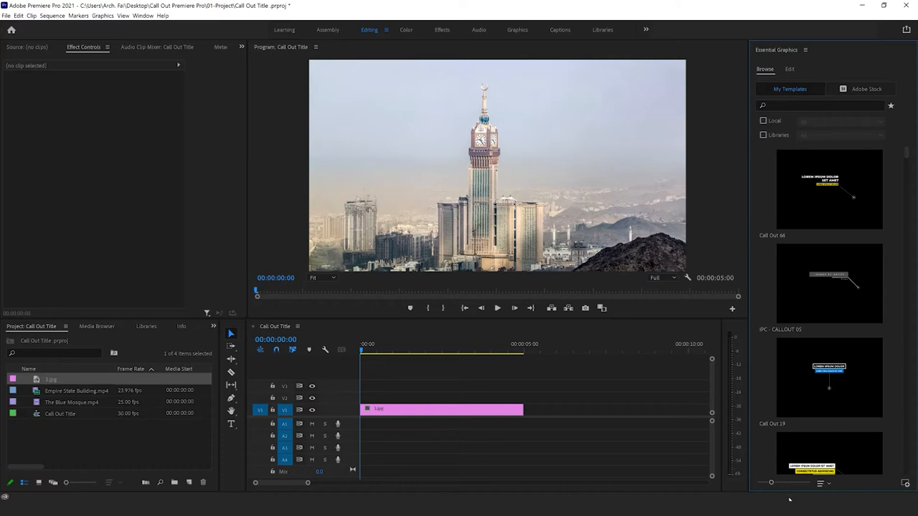
Step: Adjust the template thumbnail size in Essential Graphics and sort the templates by title
left_click_drag(780, 485, 789, 484)
left_click_drag(796, 484, 782, 486)
left_click(829, 483)
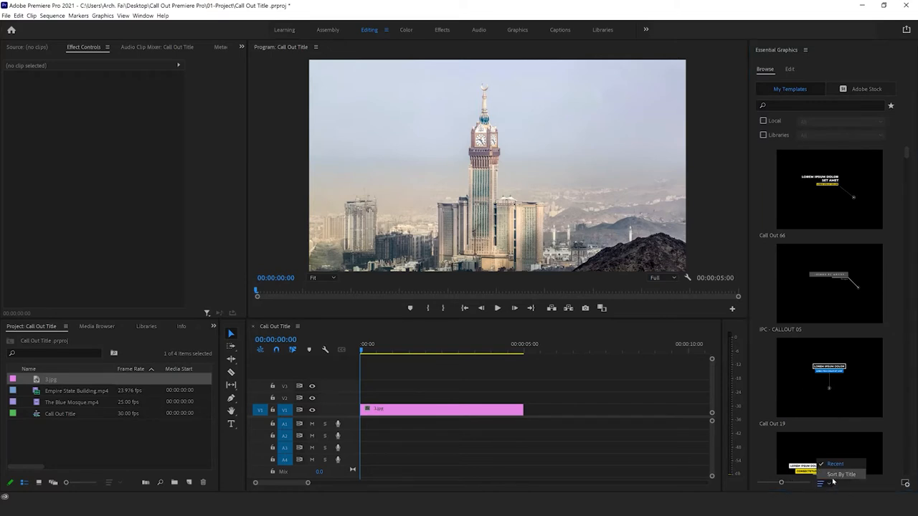
left_click(836, 475)
left_click(828, 484)
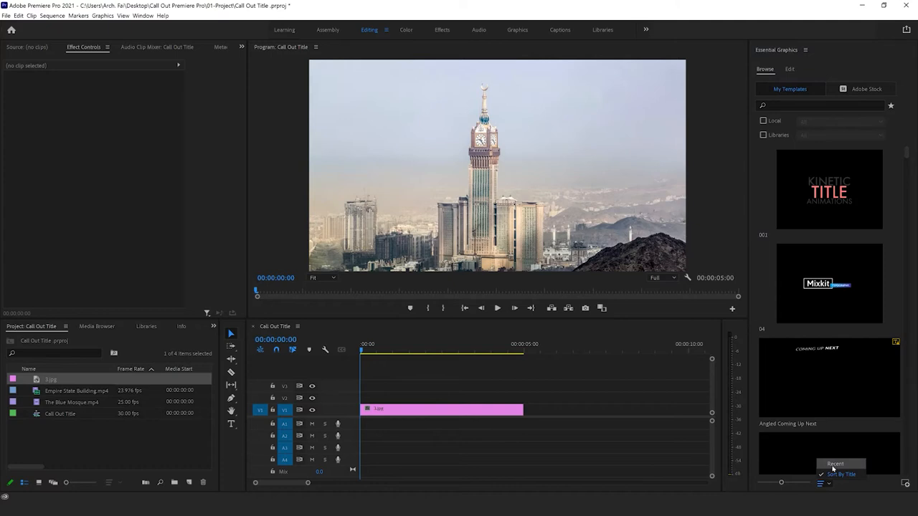
left_click(833, 465)
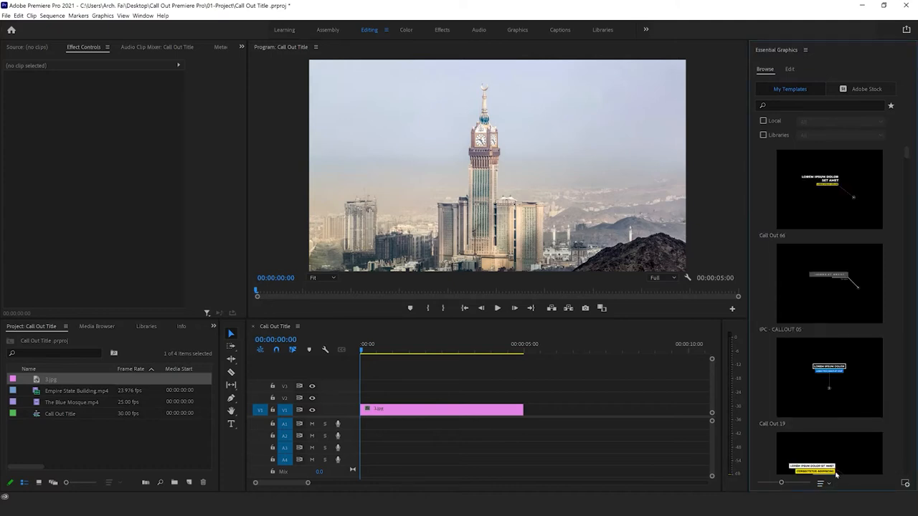
left_click(827, 484)
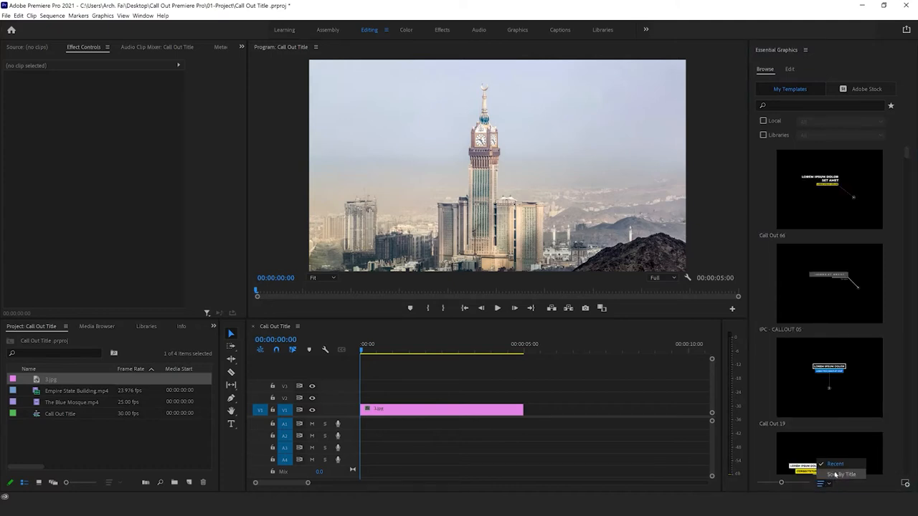
left_click(835, 474)
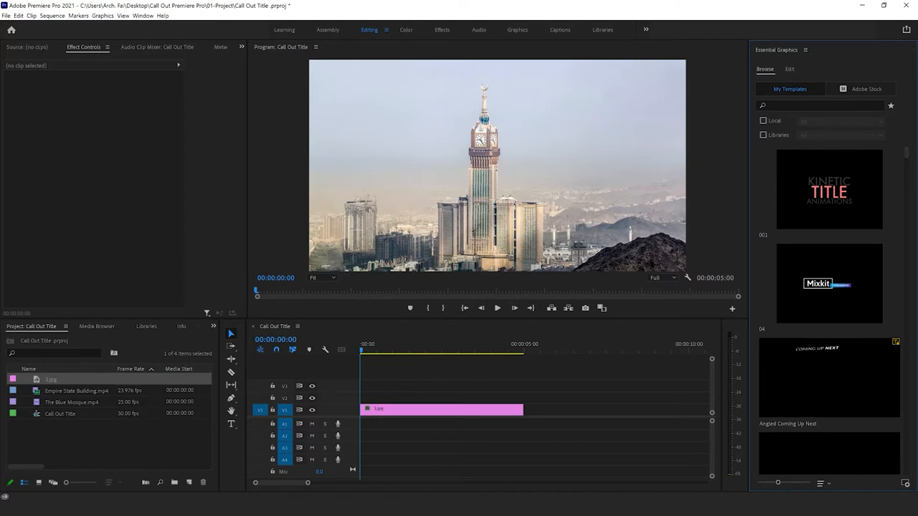
Step: Browse the templates in a maximized Essential Graphics panel at different thumbnail sizes, and restore the panel to its normal size
double_click(837, 51)
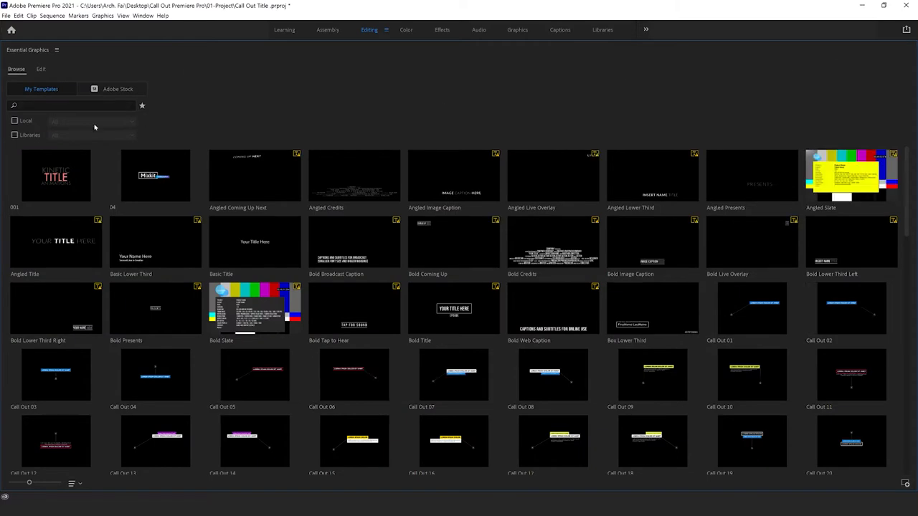
scroll(243, 233, "down", 4)
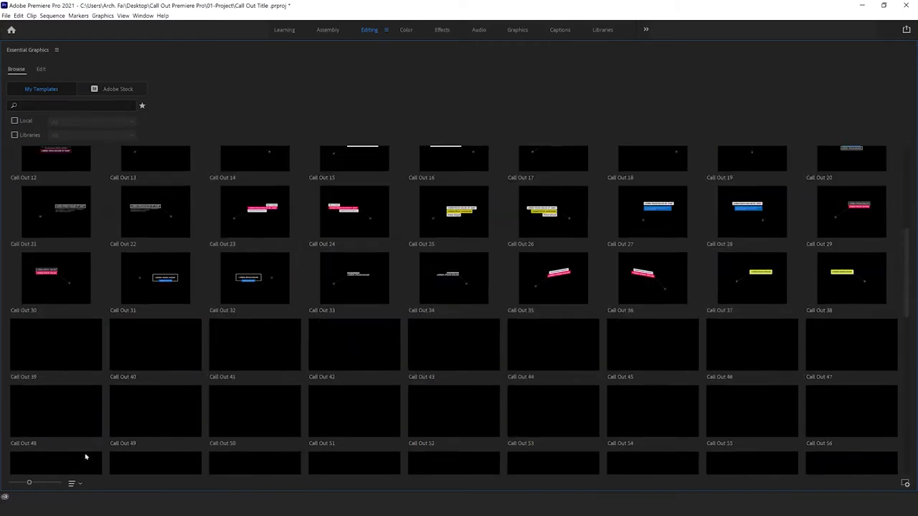
left_click_drag(31, 482, 56, 485)
scroll(61, 470, "up", 3)
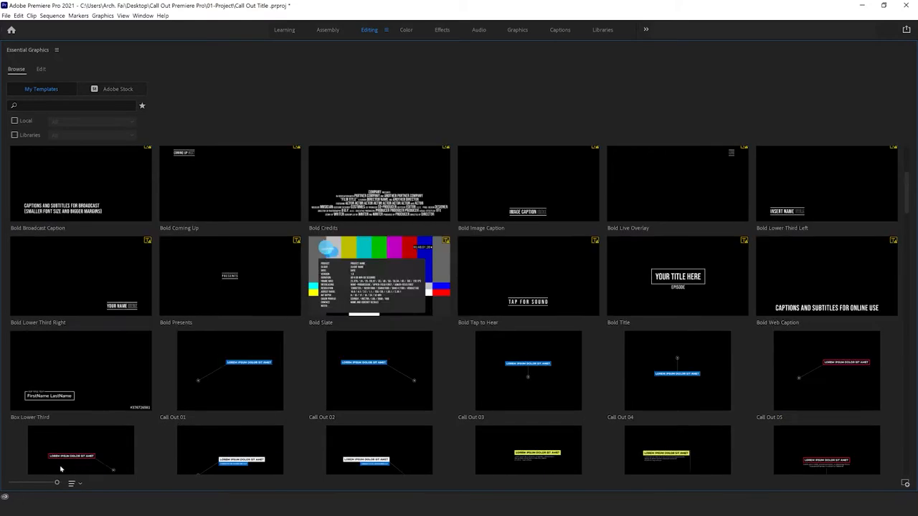
left_click(35, 484)
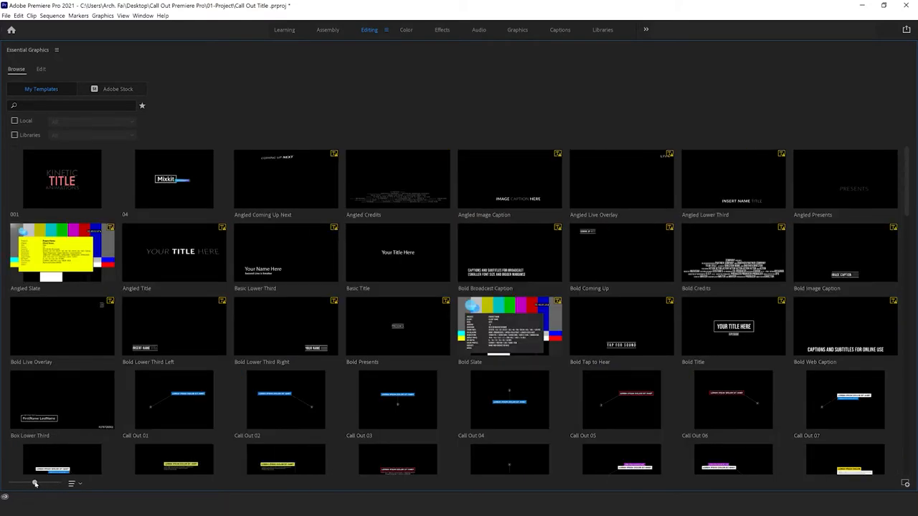
double_click(76, 51)
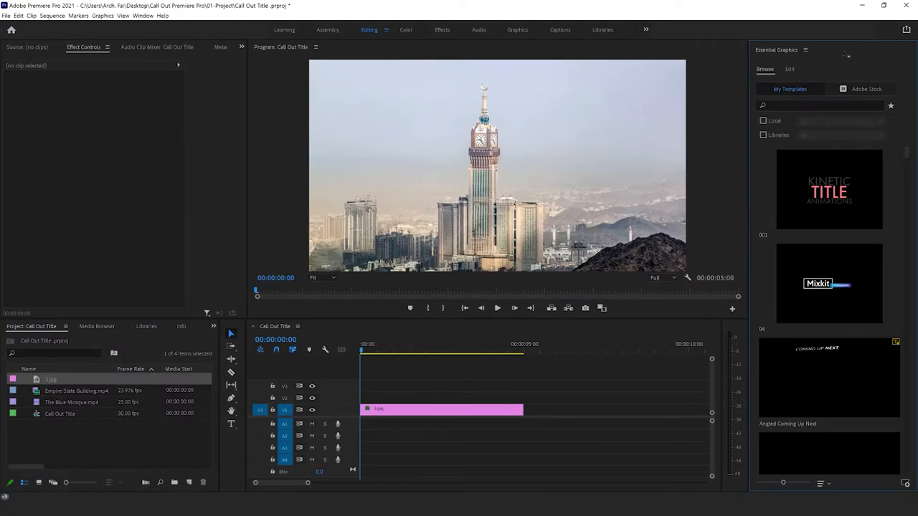
key("grave")
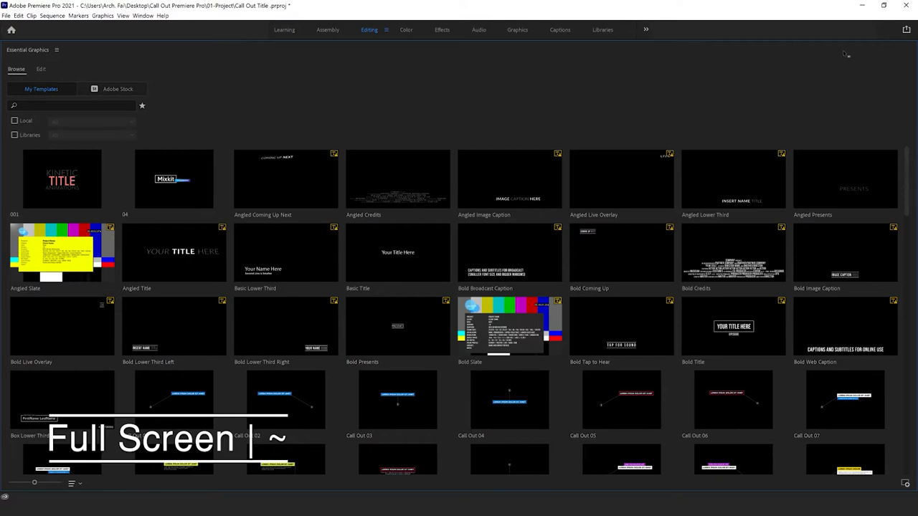
key("grave")
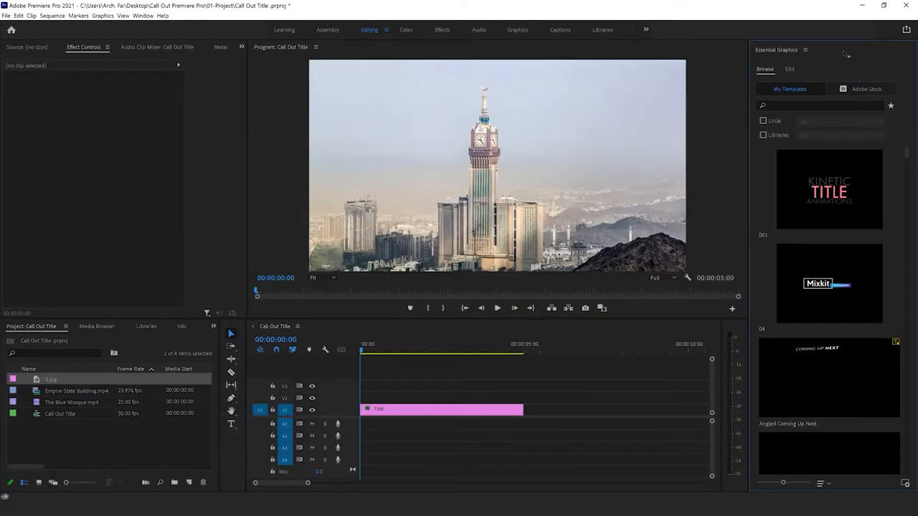
Step: Filter the templates to the local folder 01-Free Call Out Titles For Template Premiere Pro
left_click(765, 121)
left_click(812, 122)
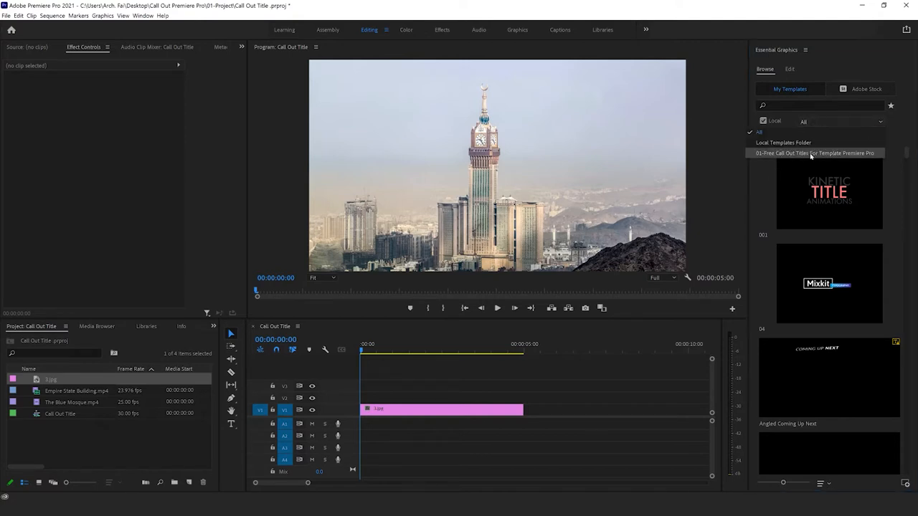
left_click(813, 153)
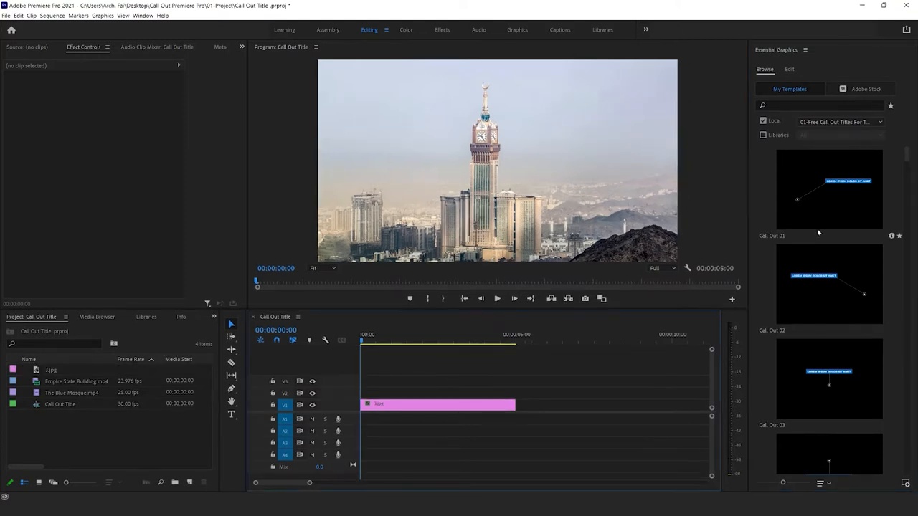
Step: Place the Call Out 33 template on track V2 above the 3.jpg clip at the start of the sequence
scroll(816, 230, "down", 3)
scroll(816, 229, "down", 5)
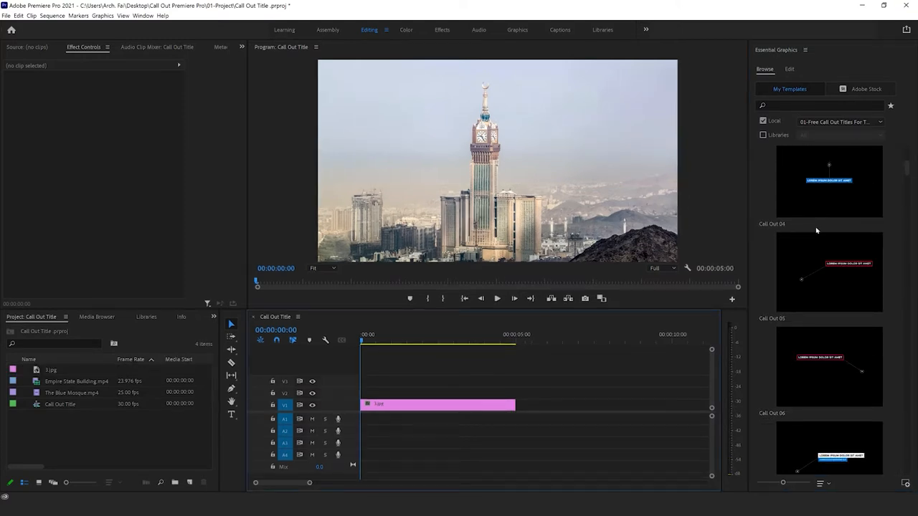
scroll(815, 235, "down", 6)
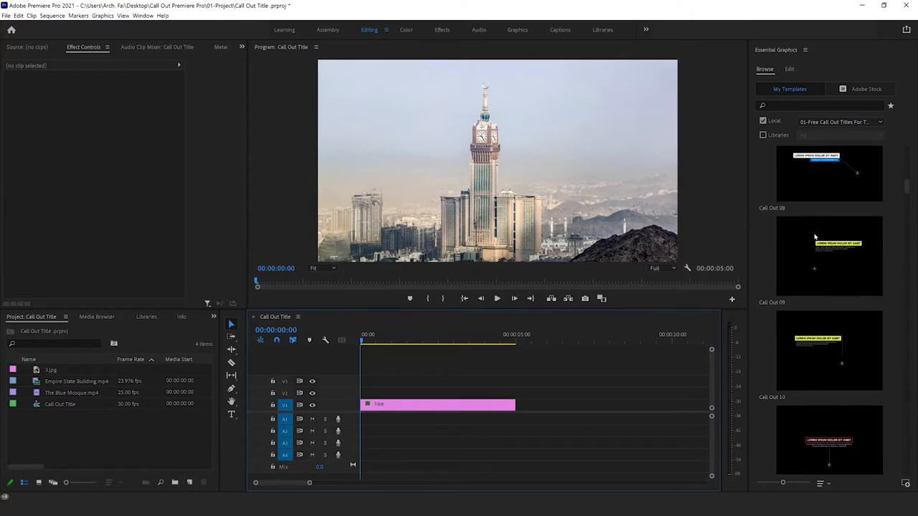
scroll(816, 240, "down", 4)
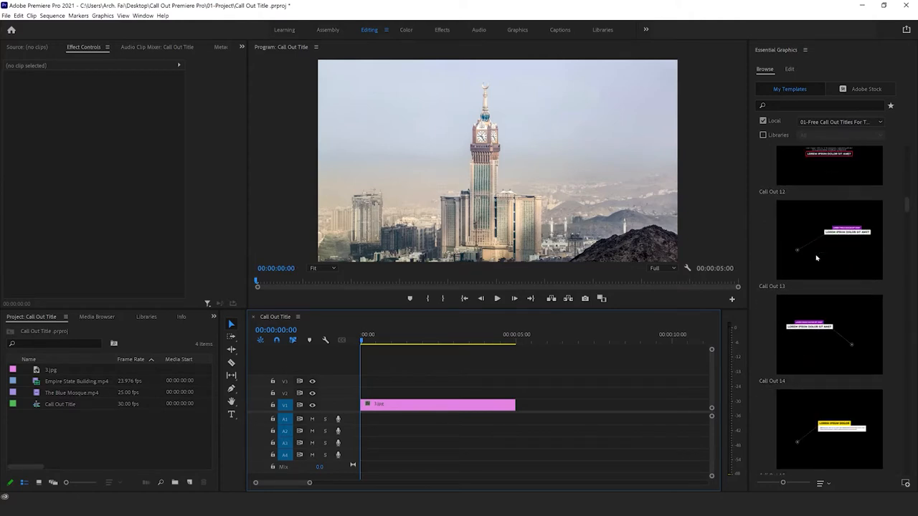
scroll(821, 305, "down", 3)
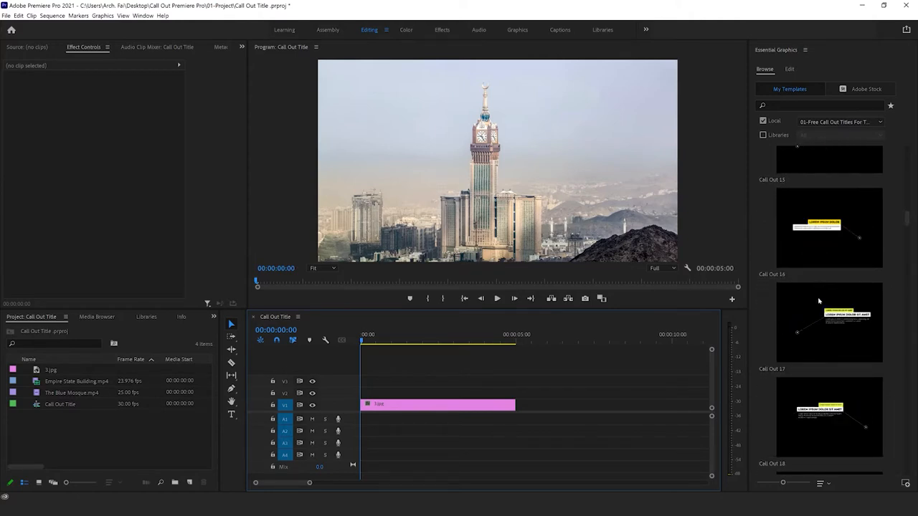
scroll(817, 314, "down", 4)
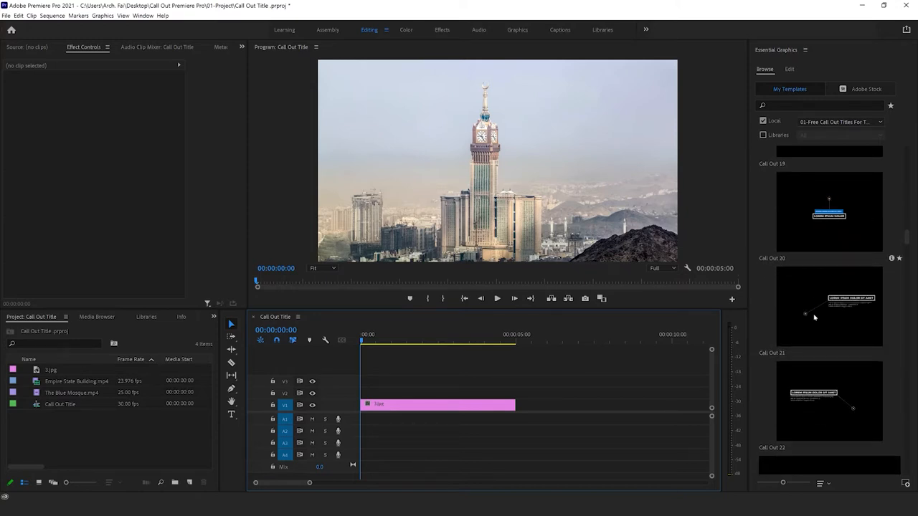
scroll(821, 345, "down", 5)
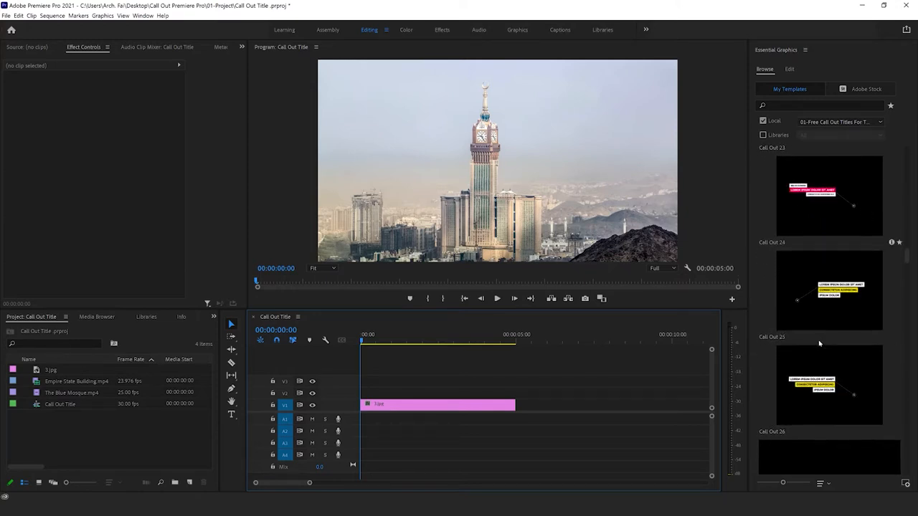
scroll(820, 344, "down", 5)
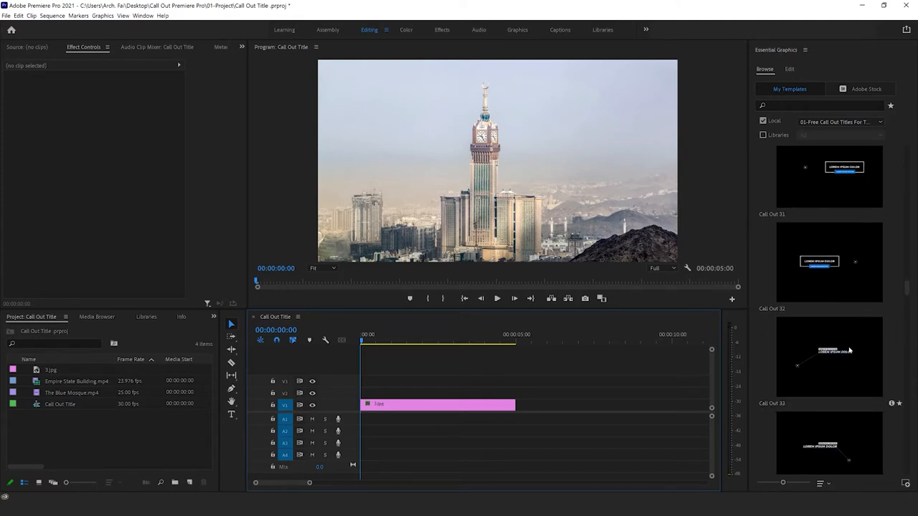
left_click_drag(849, 350, 367, 402)
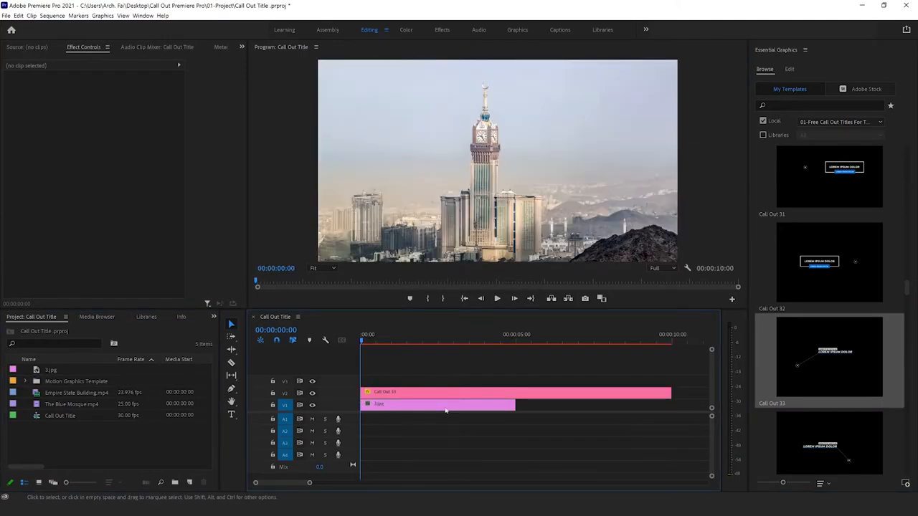
left_click_drag(461, 341, 360, 347)
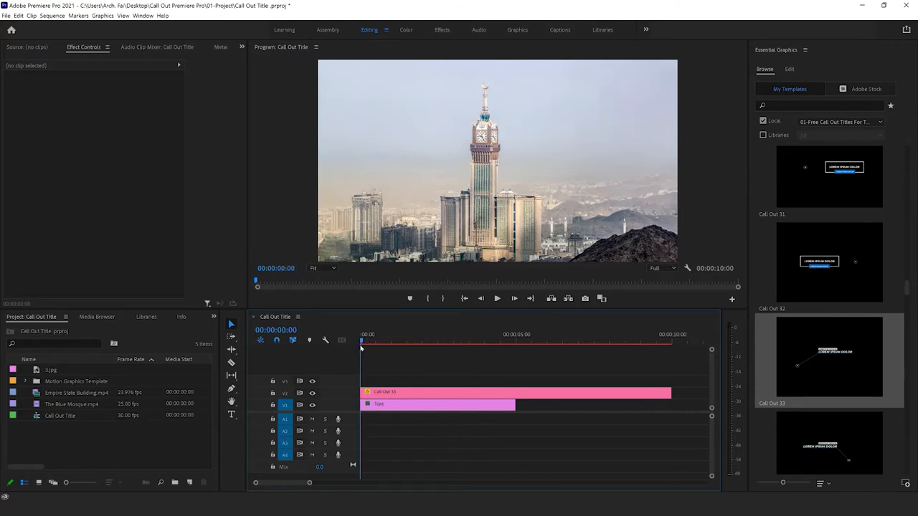
Step: Try extending the 3.jpg clip, undo that, and trim the Call Out 33 clip to end with 3.jpg at 5 seconds
left_click_drag(515, 405, 670, 412)
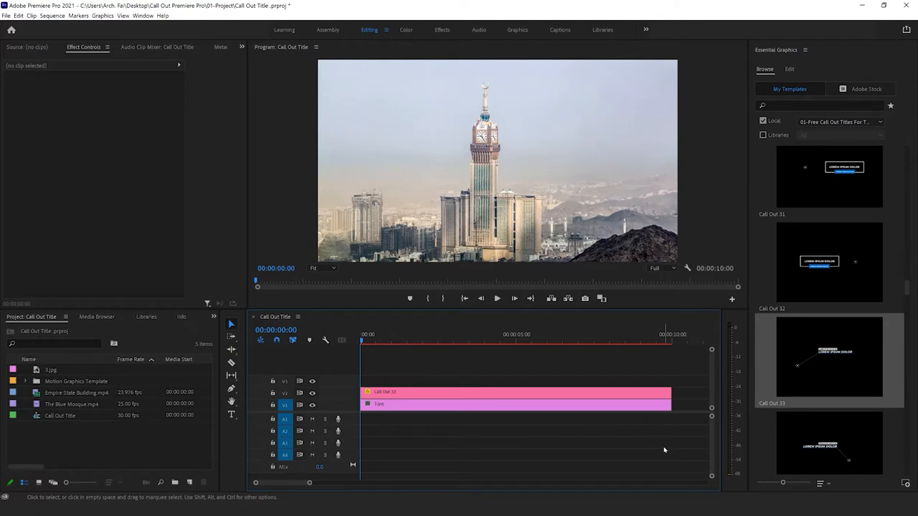
key("ctrl+z")
left_click_drag(670, 393, 515, 404)
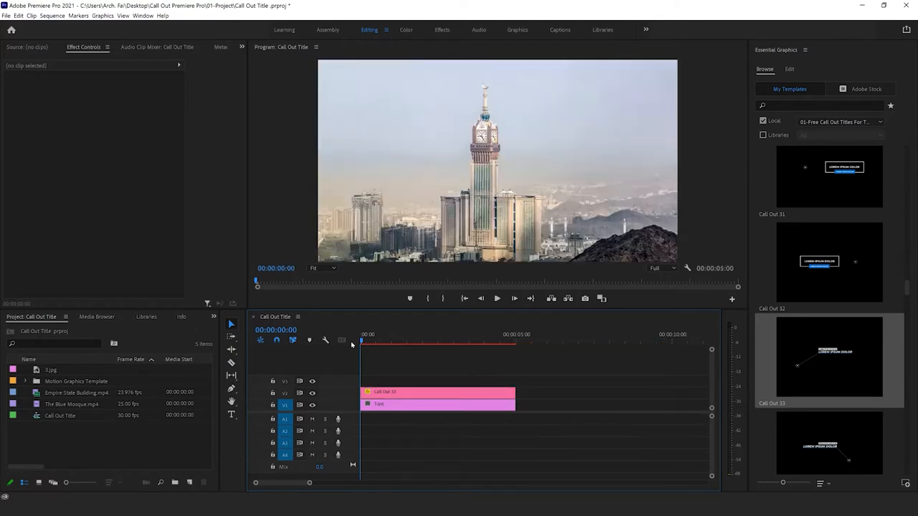
Step: Scale the Call Out 33 title down to about 35.3 on the program monitor at 25% zoom, with the playhead at 00:00:03:15
left_click_drag(361, 344, 470, 346)
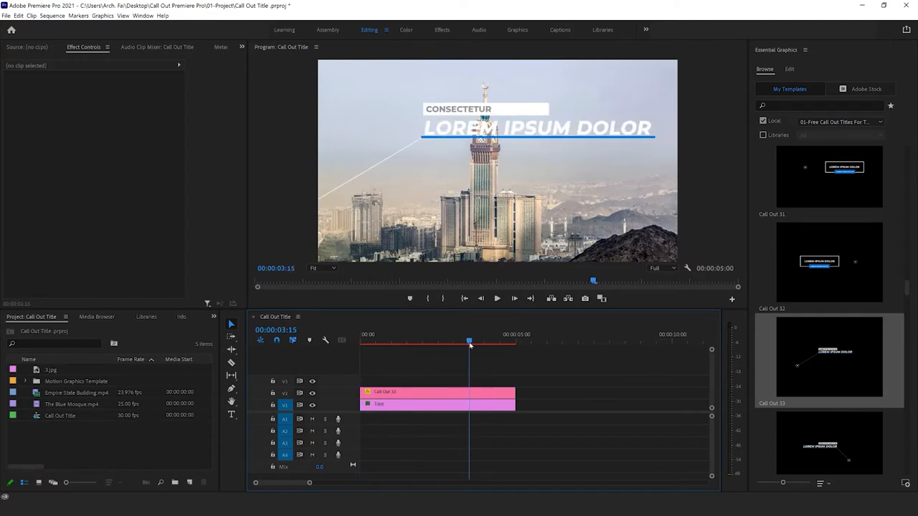
left_click(481, 397)
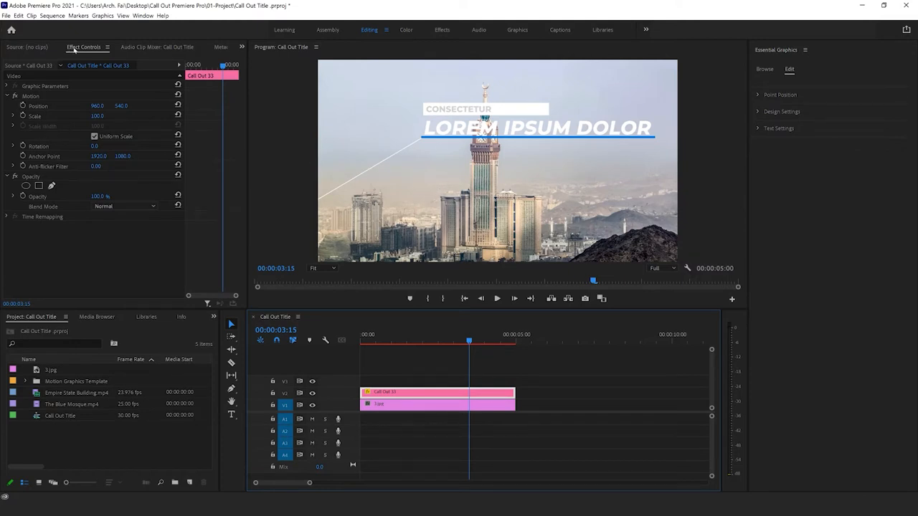
left_click(389, 404)
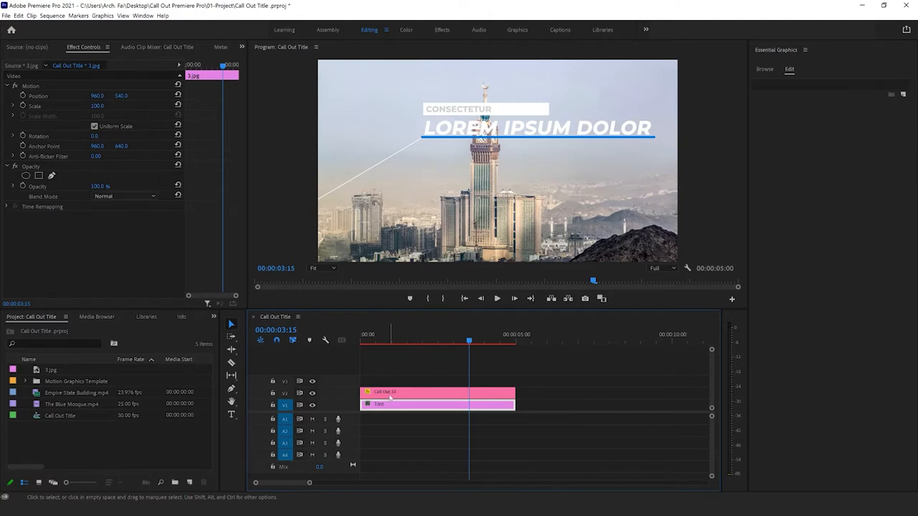
left_click(393, 395)
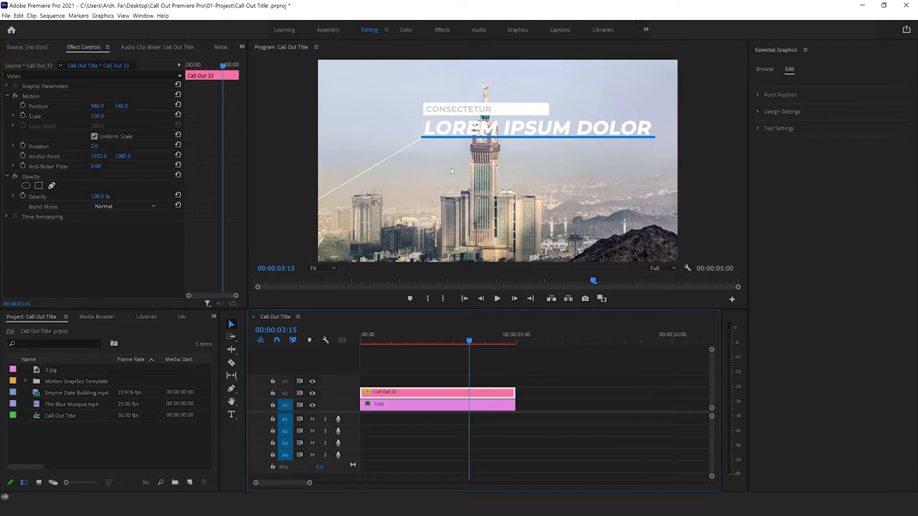
left_click(321, 269)
left_click(323, 301)
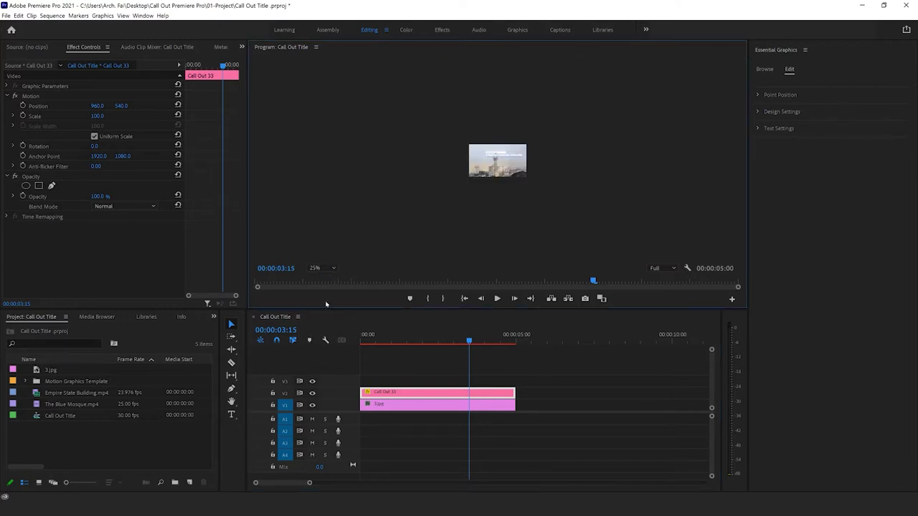
left_click(37, 106)
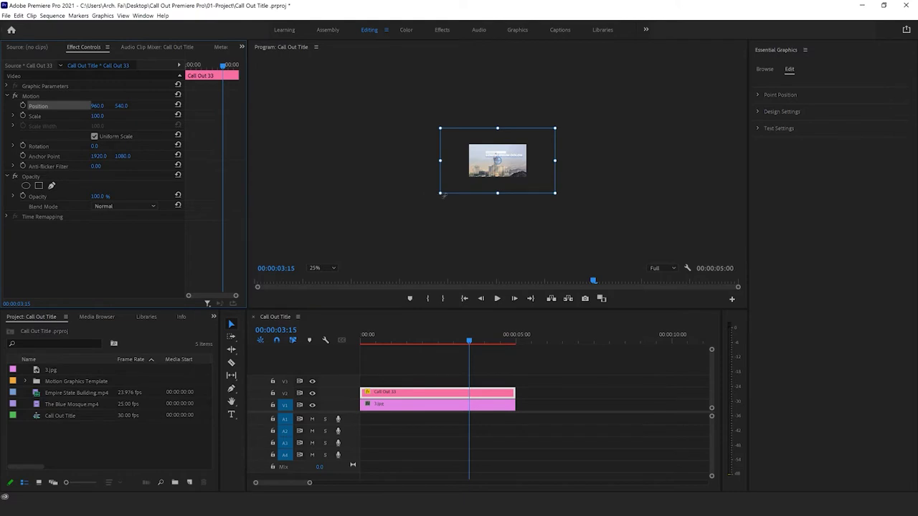
left_click_drag(441, 194, 478, 172)
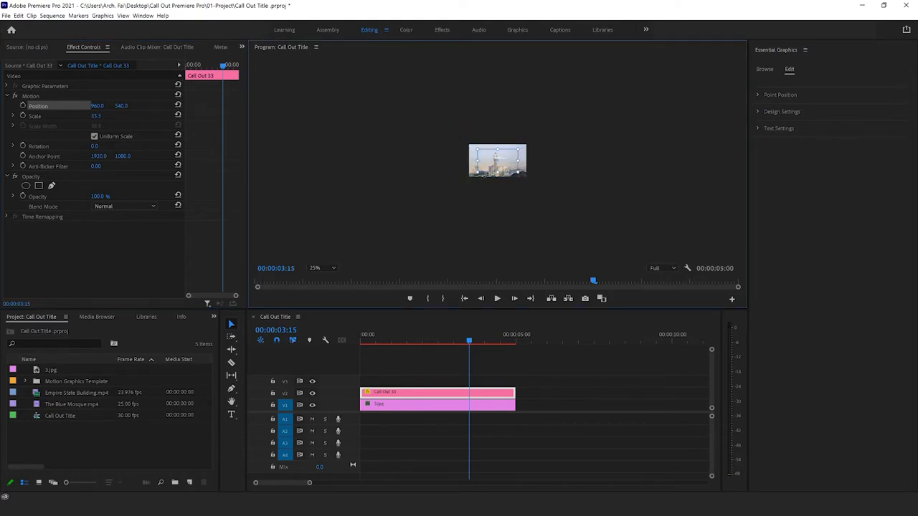
Step: Fit the program monitor view and move the Call Out 33 title beside the tower's clock, at position about 1284.8, 358.3
left_click(330, 270)
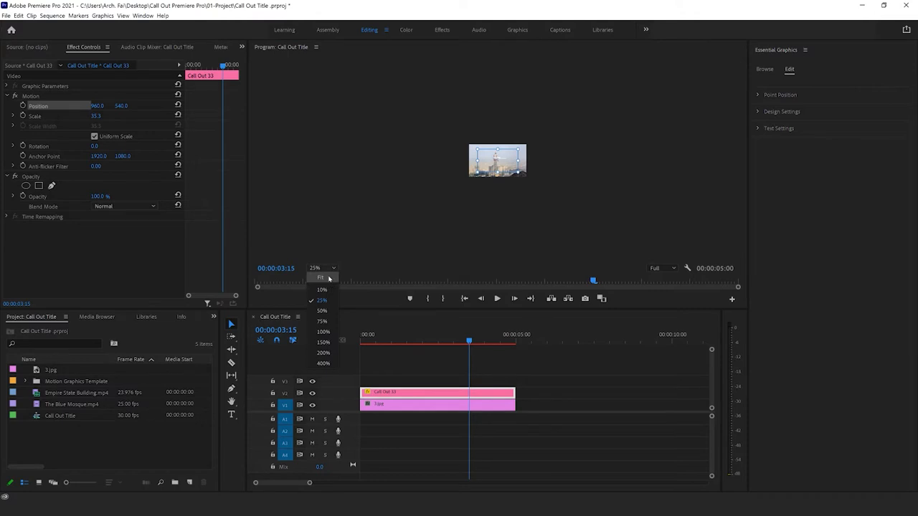
left_click(321, 277)
left_click_drag(456, 162, 560, 117)
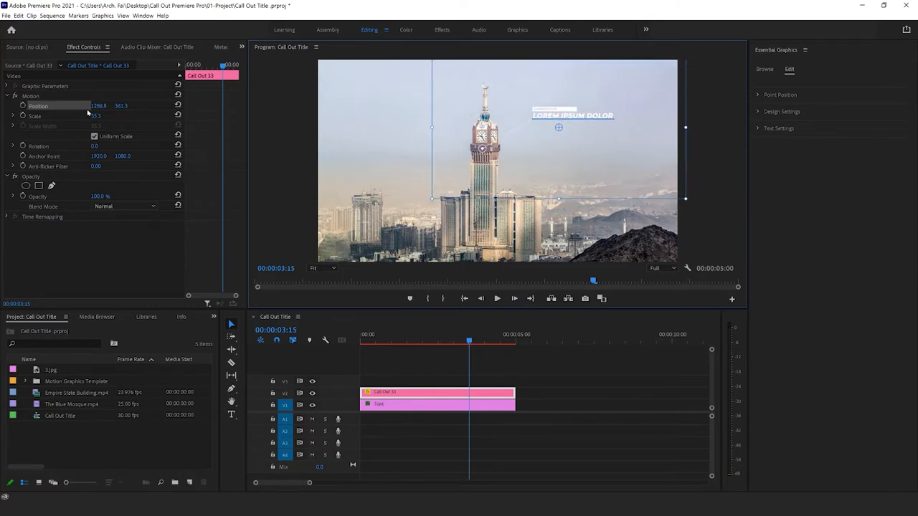
left_click_drag(101, 106, 118, 106)
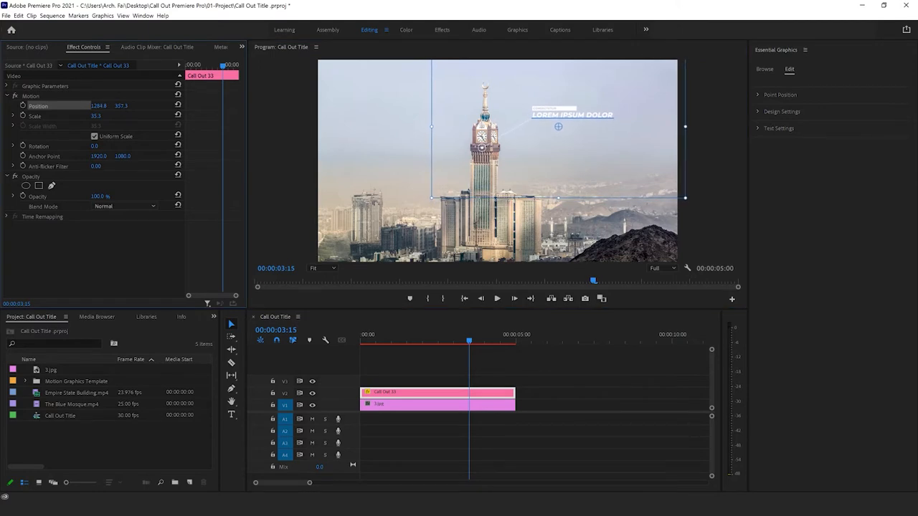
Step: Try scaling the Call Out 33 title to 40 and then 50
left_click(100, 115)
type("40")
key("Return")
left_click(101, 116)
type("50")
key("Return")
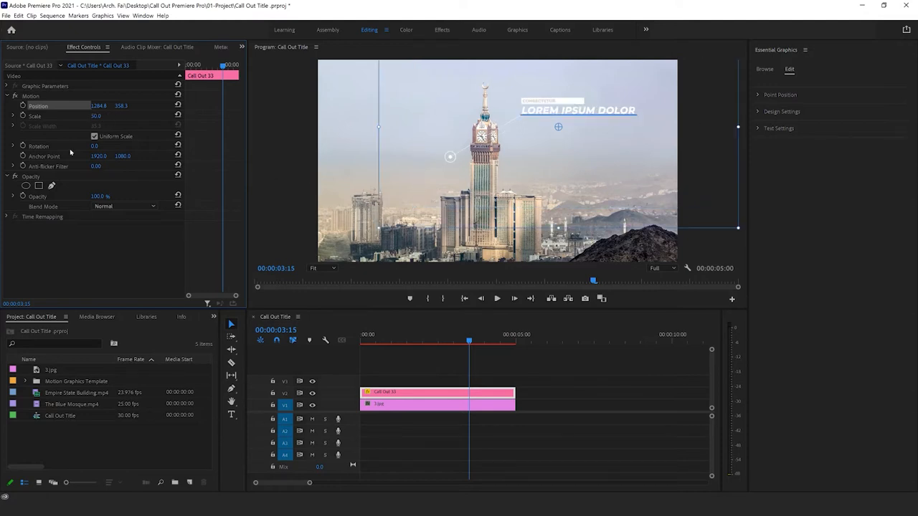
Step: Set the Call Out 33 title's scale to 45 and move it to about 1348.6, 332.7 so its dot sits on the tower below the clock
left_click(97, 116)
type("45")
key("Return")
left_click_drag(461, 153, 473, 149)
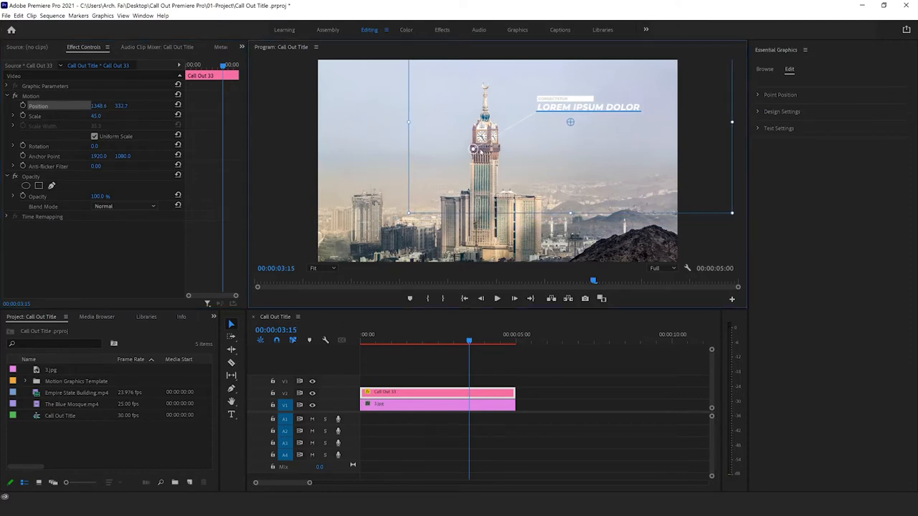
left_click(703, 235)
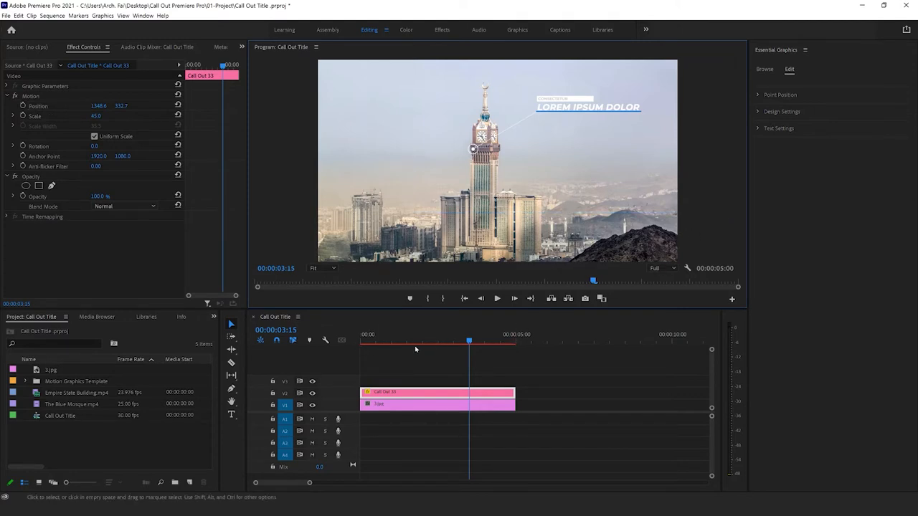
Step: Render the sequence In to Out and play back the call-out animation, stopping at 00:00:02:11
left_click(52, 15)
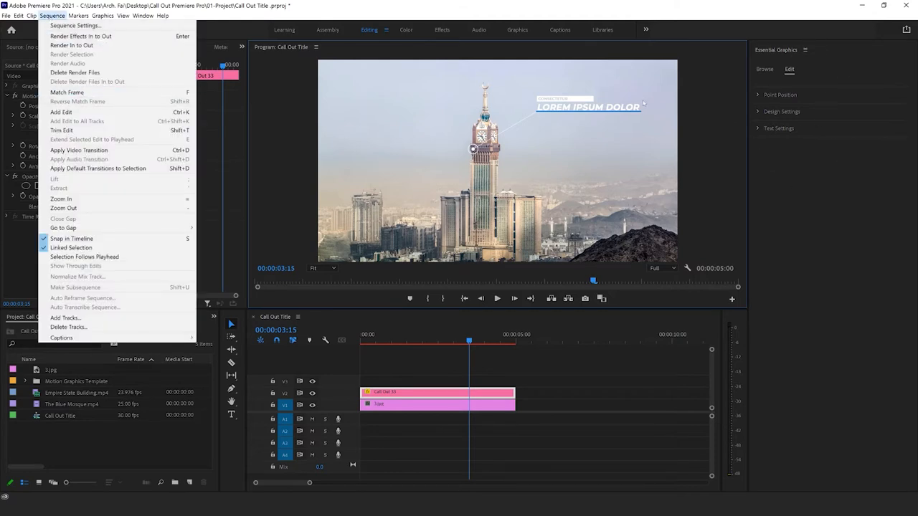
left_click(71, 45)
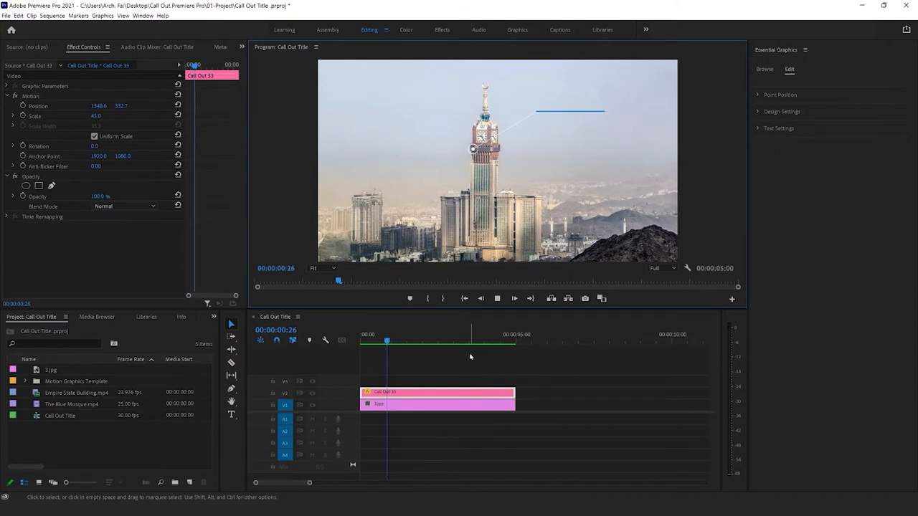
left_click(498, 299)
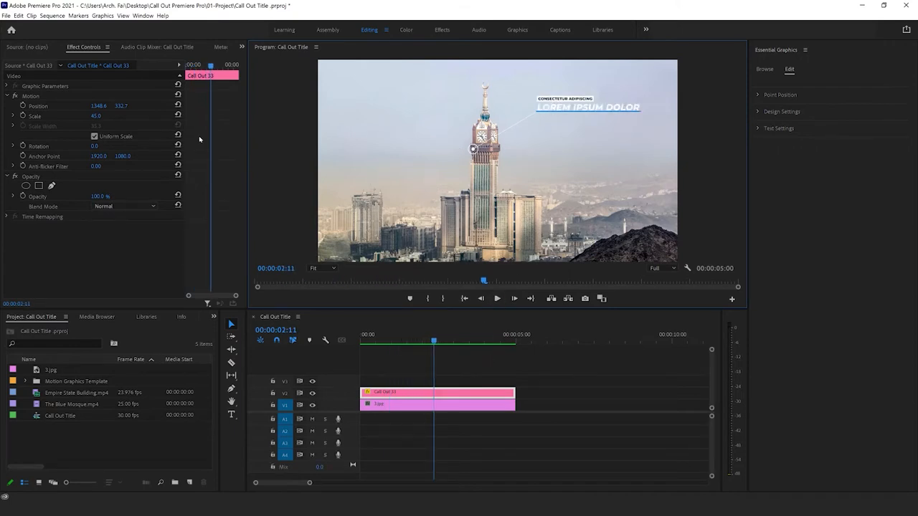
Step: Shift the title's X position to 1384.6 and adjust its Dot Position to 749, 1396 and Content Position X to 961
left_click_drag(99, 105, 125, 105)
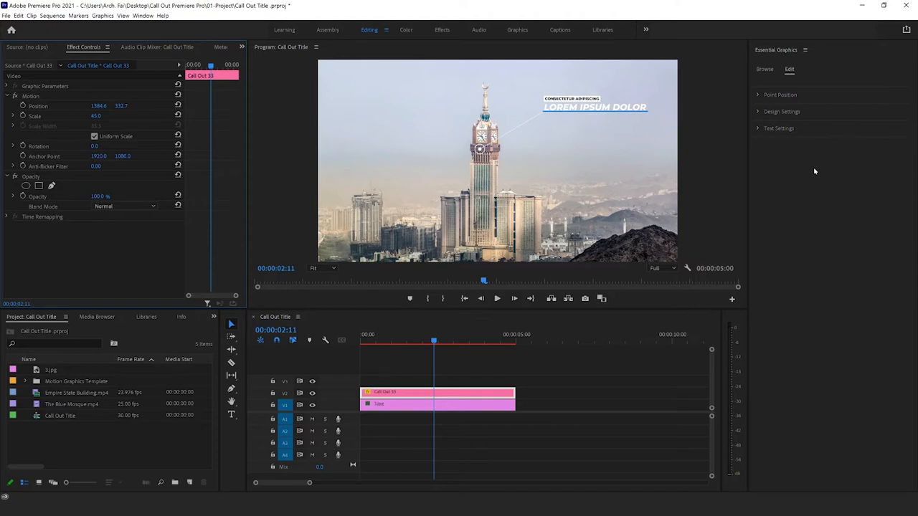
left_click(758, 94)
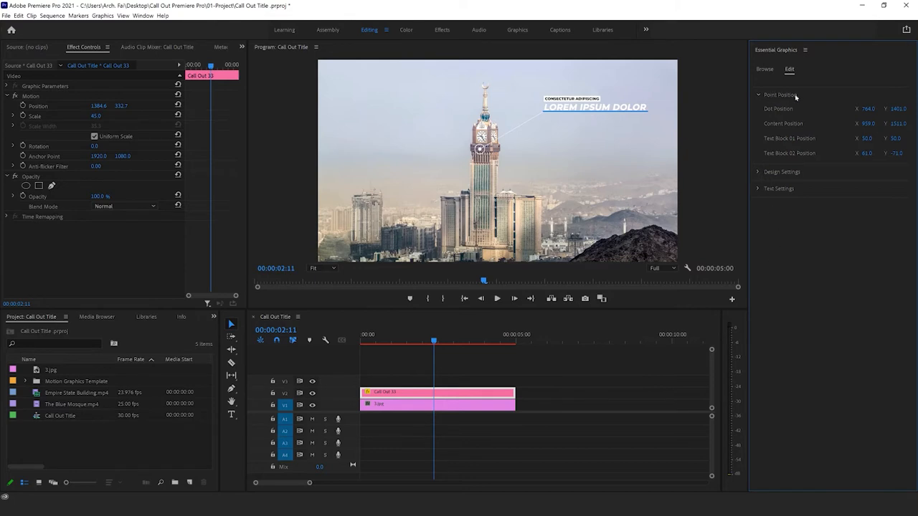
left_click(764, 69)
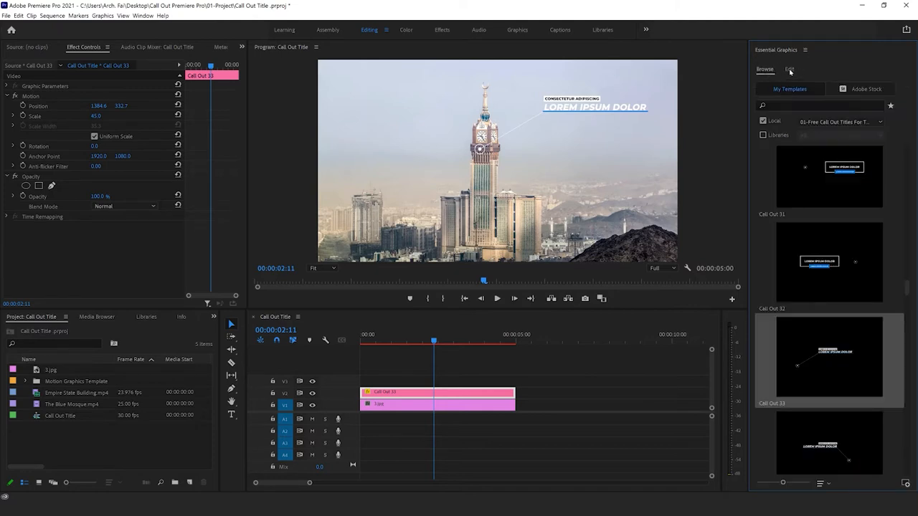
left_click(790, 70)
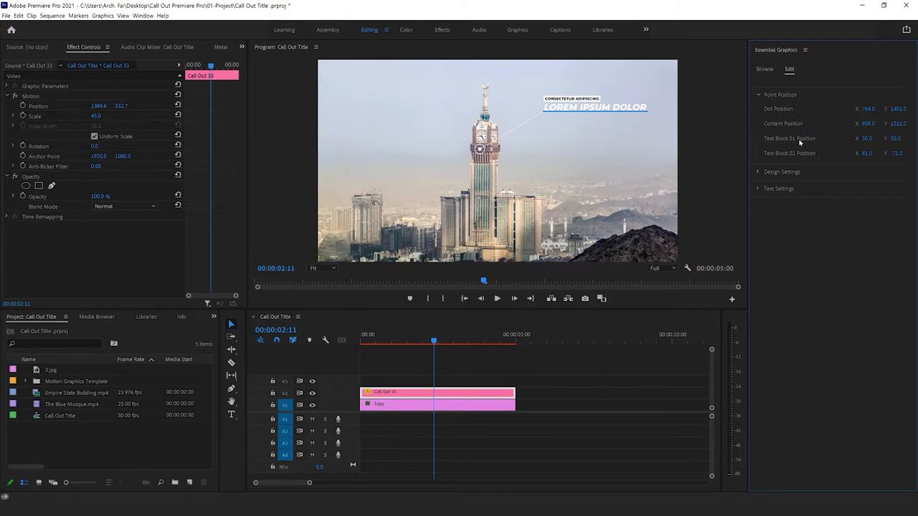
left_click_drag(870, 110, 902, 109)
left_click_drag(867, 123, 866, 124)
Step: In the call-out's design settings, set Text Block Scale 02 to 119, Line Thickness to 10 and Line With to 124
left_click(759, 172)
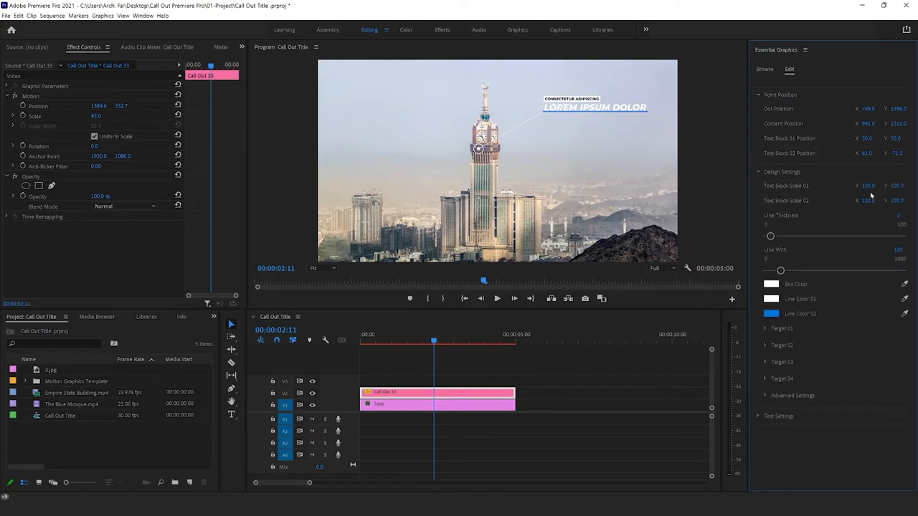
mouse_move(866, 188)
left_mouse_down()
mouse_move(888, 188)
mouse_move(865, 187)
left_mouse_up()
left_click_drag(869, 202, 882, 202)
mouse_move(771, 236)
left_mouse_down()
mouse_move(803, 237)
mouse_move(780, 237)
left_mouse_up()
left_click(900, 215)
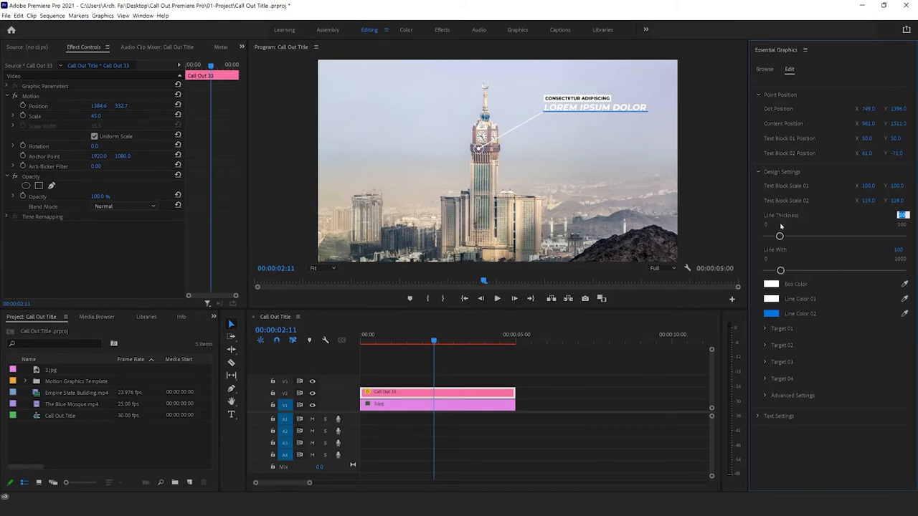
left_click_drag(779, 236, 779, 237)
mouse_move(780, 272)
left_mouse_down()
mouse_move(817, 272)
mouse_move(783, 271)
left_mouse_up()
Step: Try a muted green Box Color for the call-out, followed by a grey sampled from the image
left_click(771, 285)
left_click_drag(594, 309, 538, 320)
left_click_drag(637, 299, 637, 287)
left_click(716, 251)
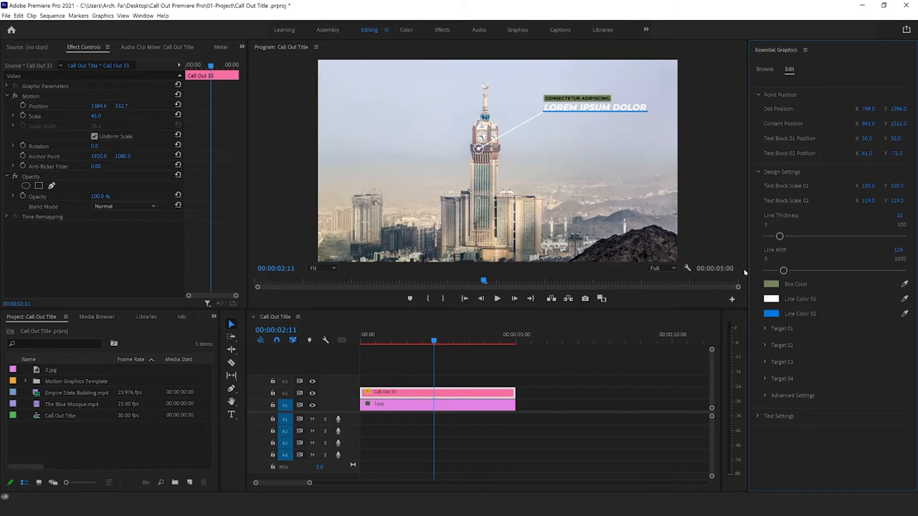
left_click(905, 284)
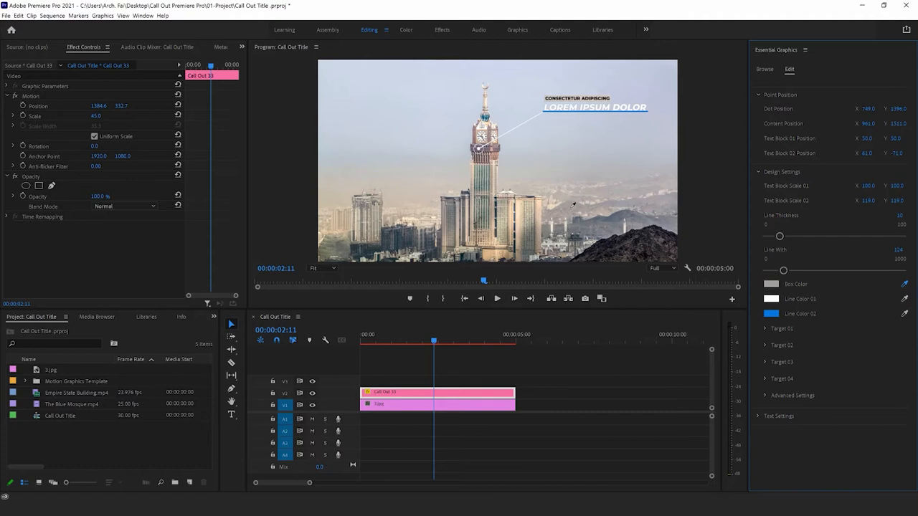
left_click(576, 188)
Step: Set the call-out's Box Color to a tan sampled from the tower's clock face area
left_click(771, 284)
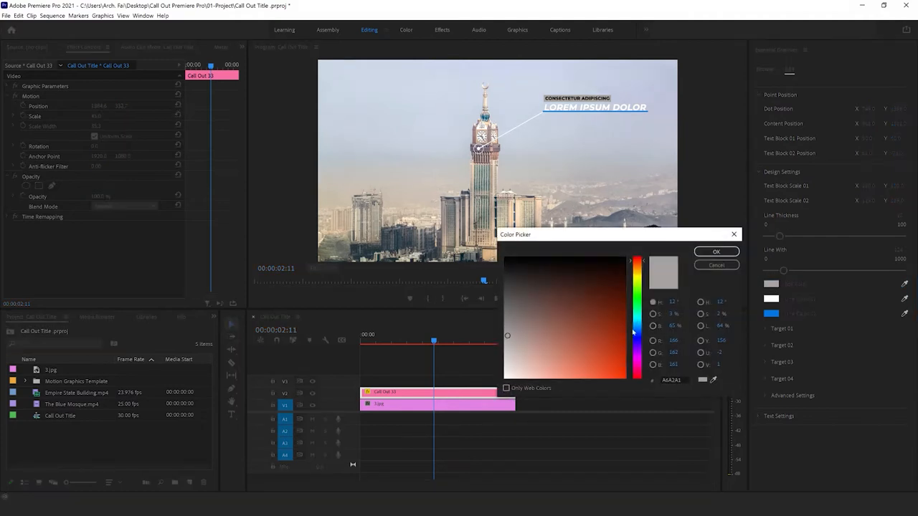
left_click(713, 380)
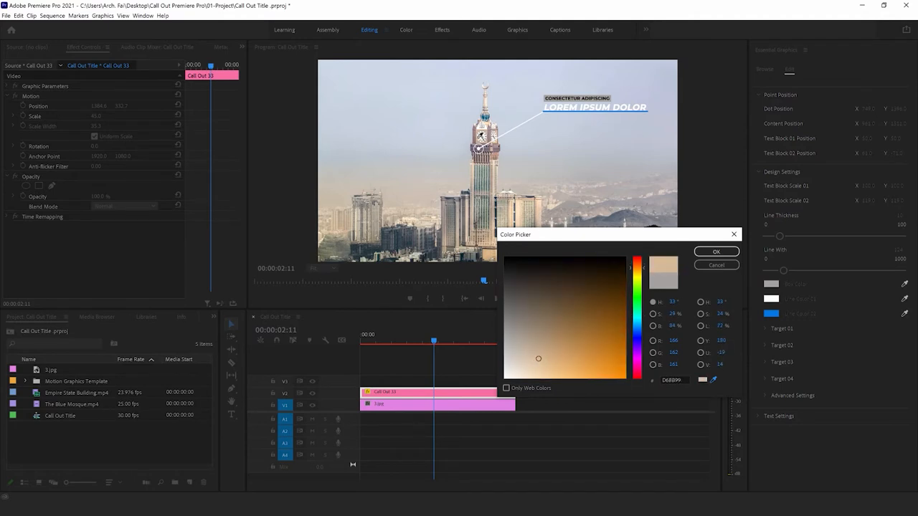
left_click(479, 138)
left_click(715, 252)
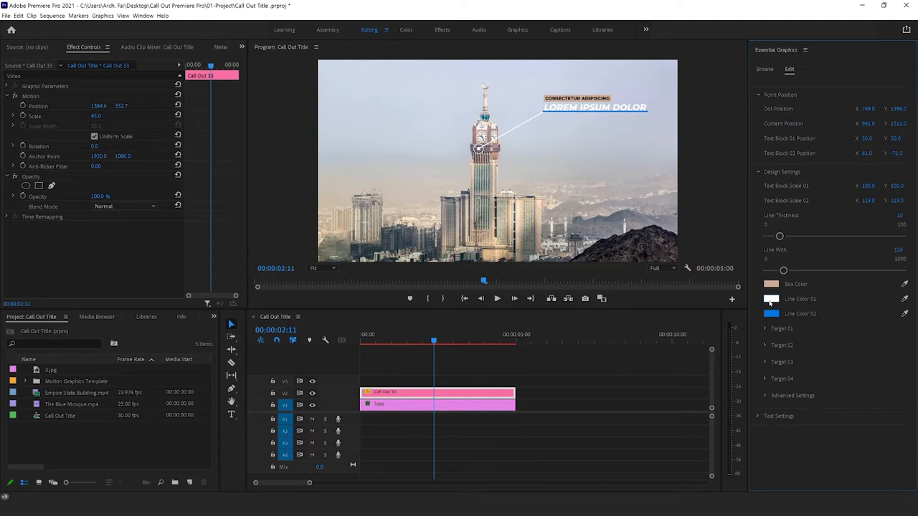
Step: Set Line Color 02 to the tan sampled from the Box Color swatch
left_click(771, 314)
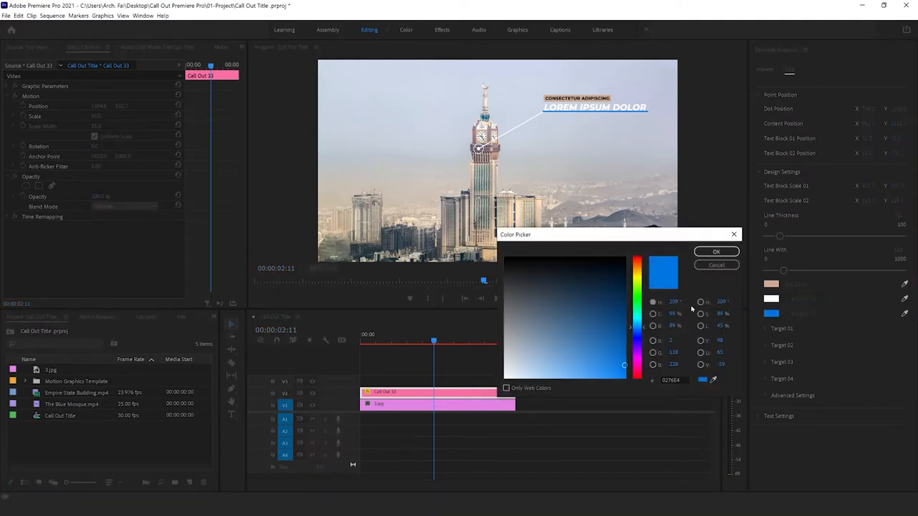
left_click(713, 379)
left_click(500, 154)
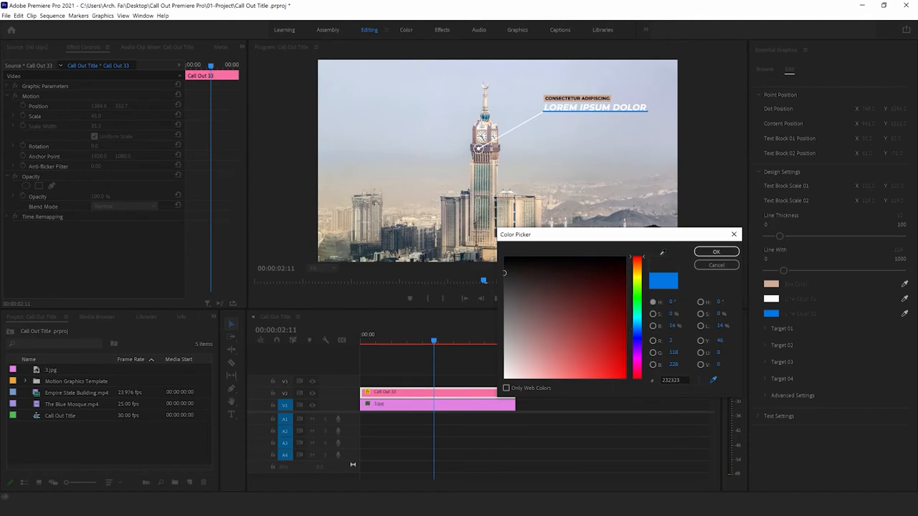
left_click(768, 284)
left_click(716, 251)
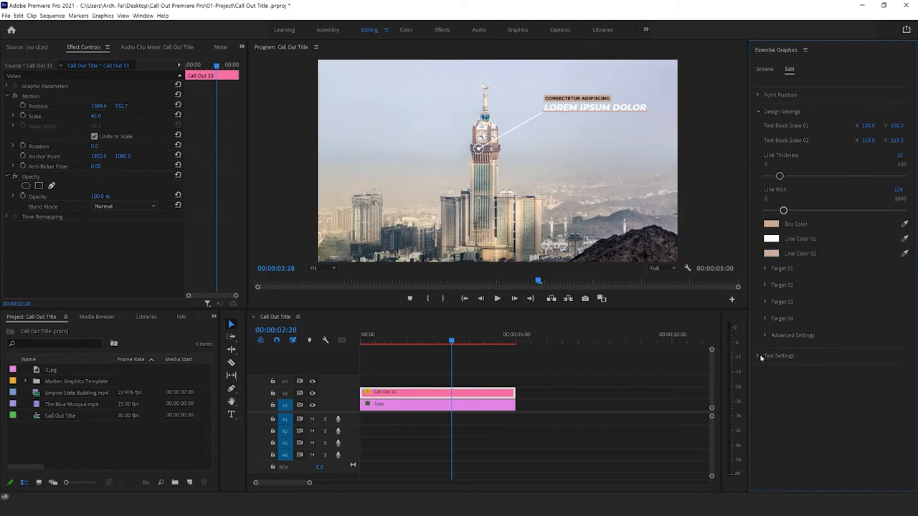
Step: Replace the Text 01 placeholder in the text settings with "Makkah Clock Royal Tower"
left_click(761, 357)
scroll(816, 337, "down", 3)
scroll(816, 337, "down", 2)
left_click(846, 256)
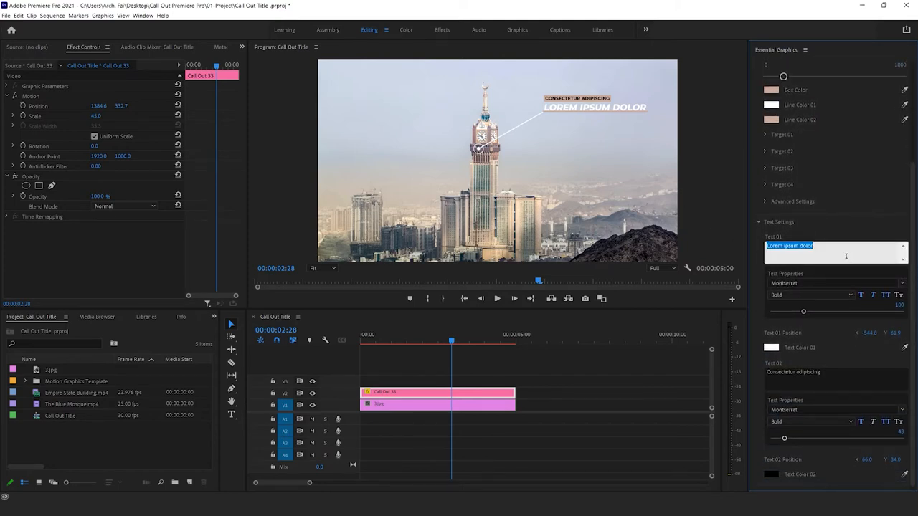
type("Makkah Clock Royal Tower")
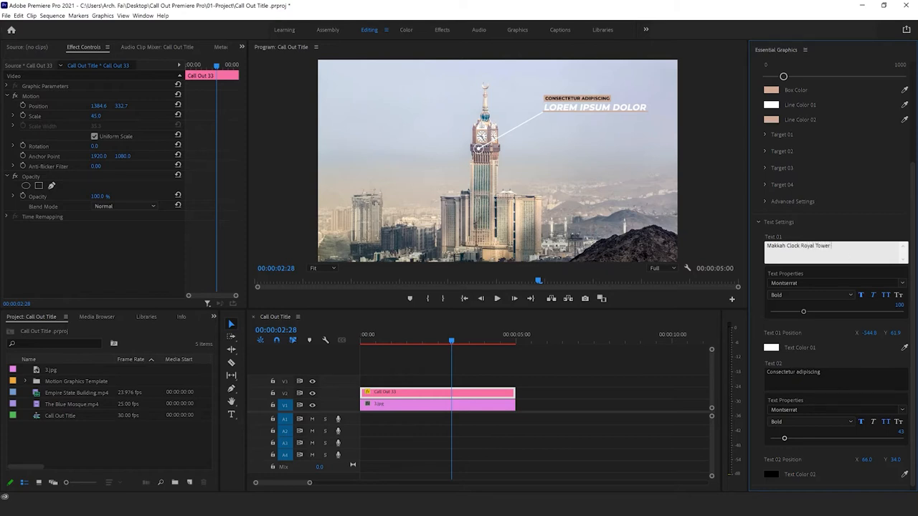
scroll(785, 279, "down", 1)
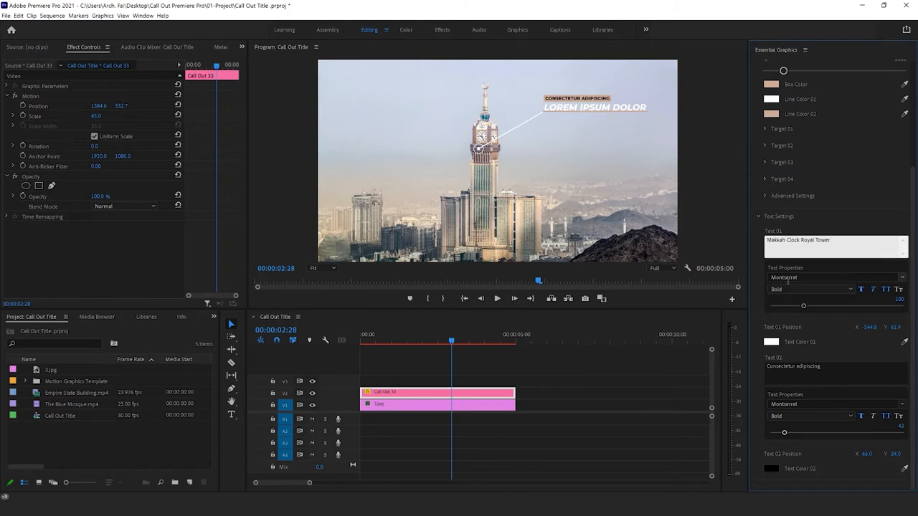
left_click(904, 279)
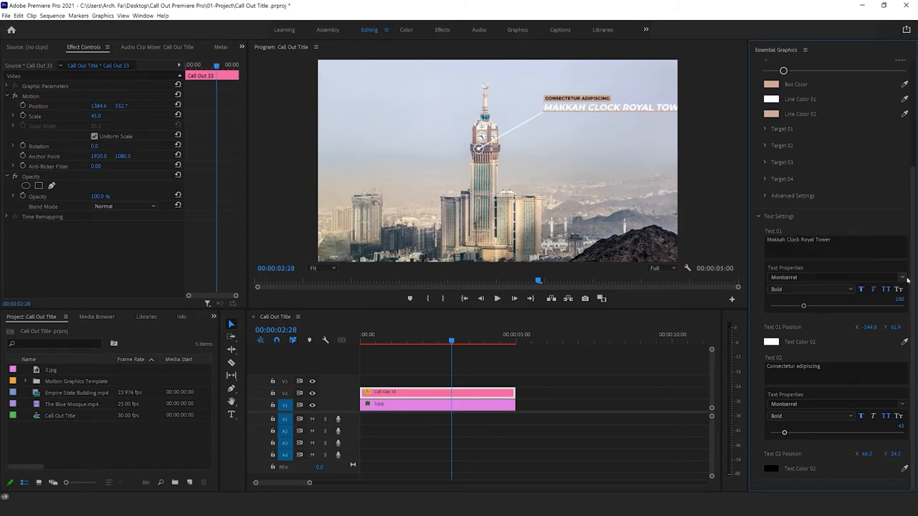
Step: Browse the fonts for Text 01 but keep Montserrat, set its style to Regular and apply small caps
left_click(903, 279)
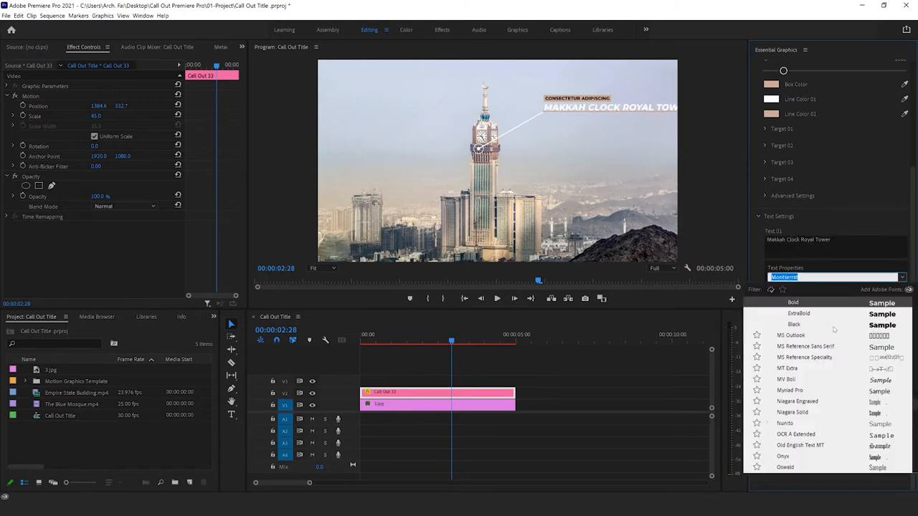
scroll(834, 329, "down", 1)
left_click(844, 264)
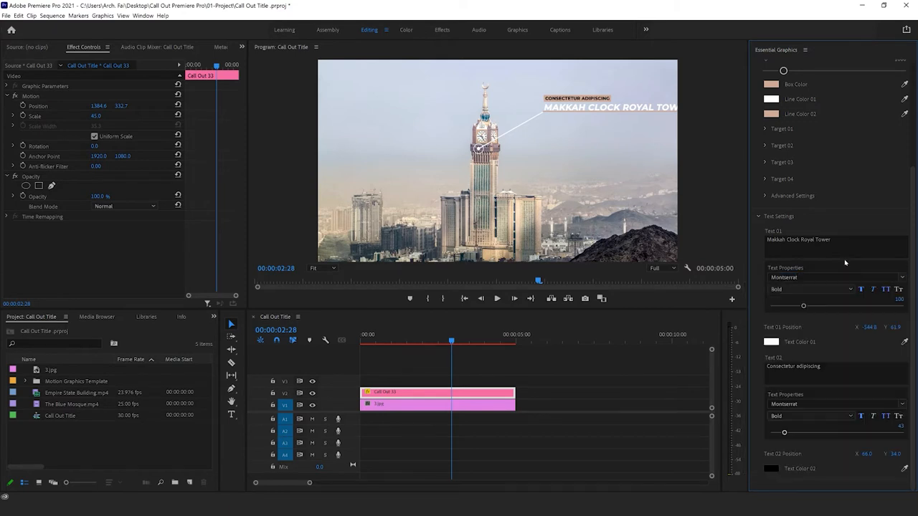
left_click(816, 290)
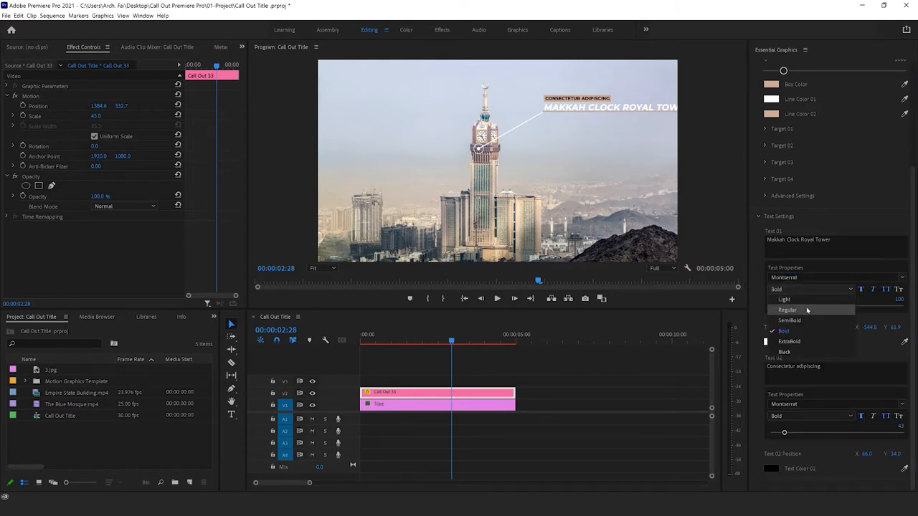
left_click(807, 310)
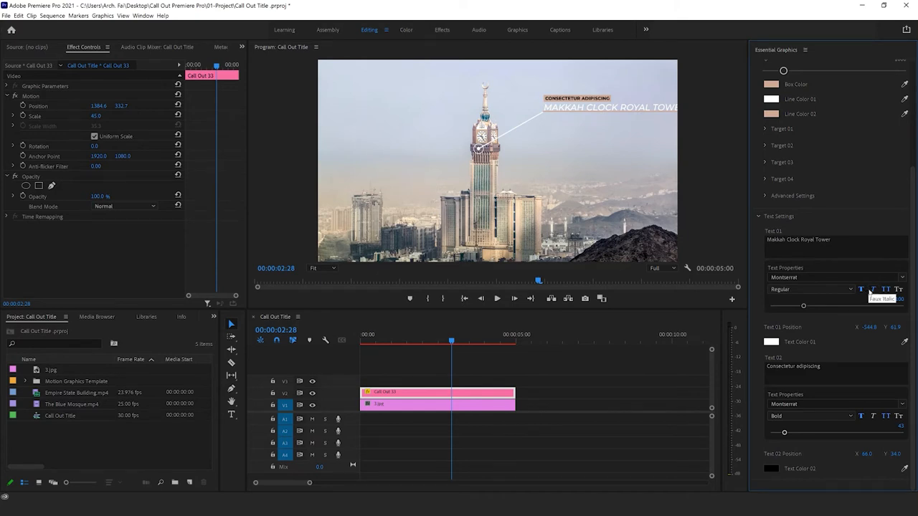
left_click(899, 290)
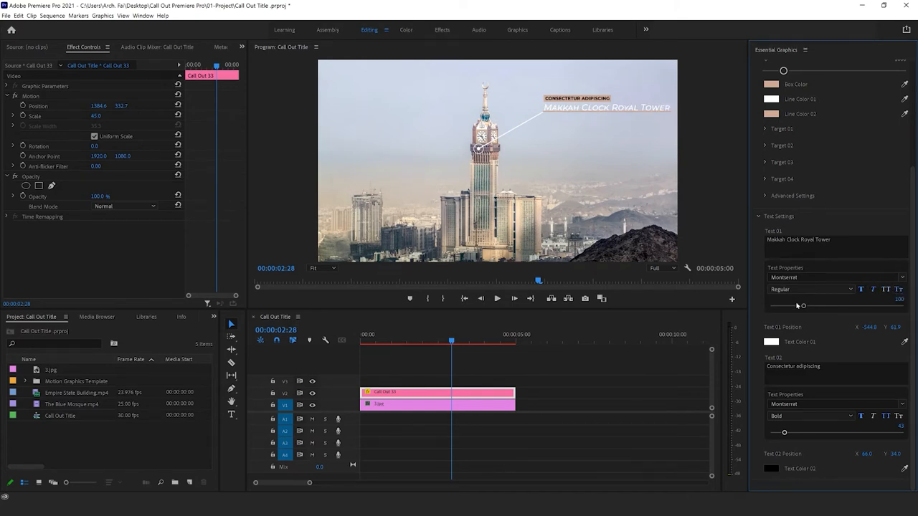
Step: Set the Text 01 font size to 90
left_click_drag(803, 307, 796, 307)
left_click(896, 299)
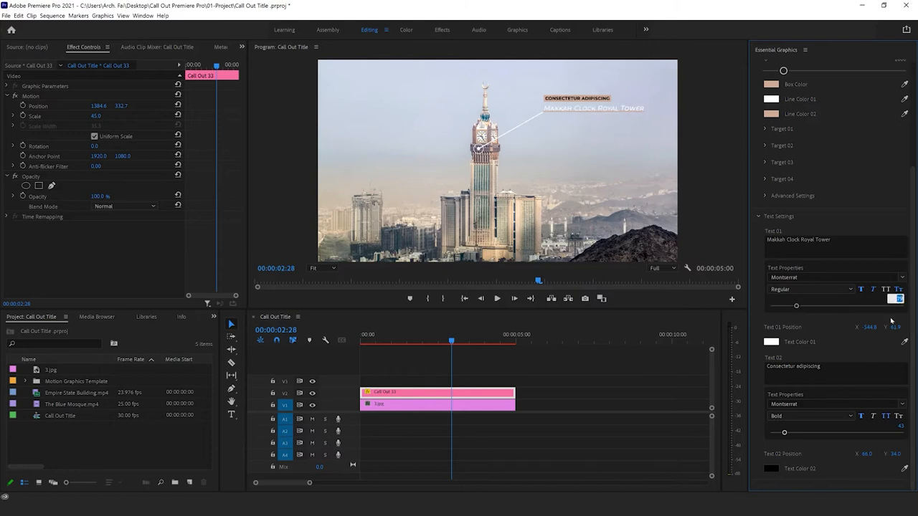
type("90")
key("Return")
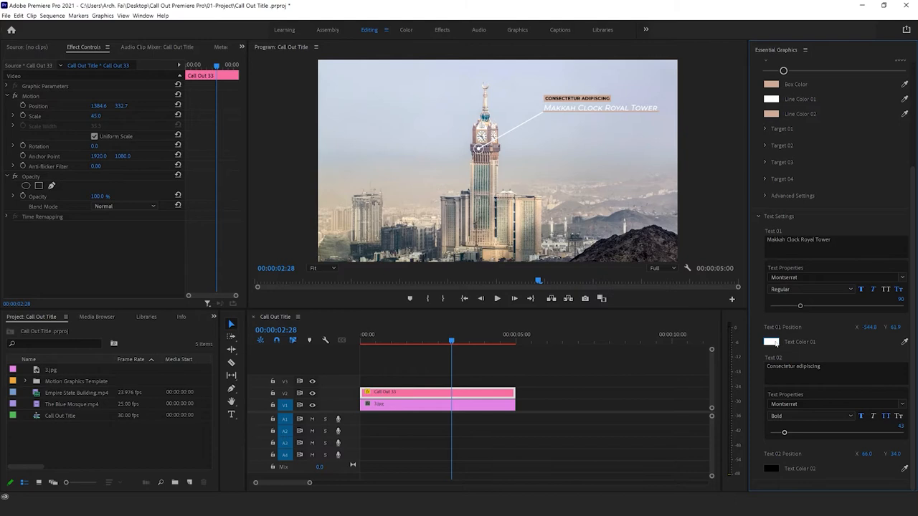
left_click(771, 341)
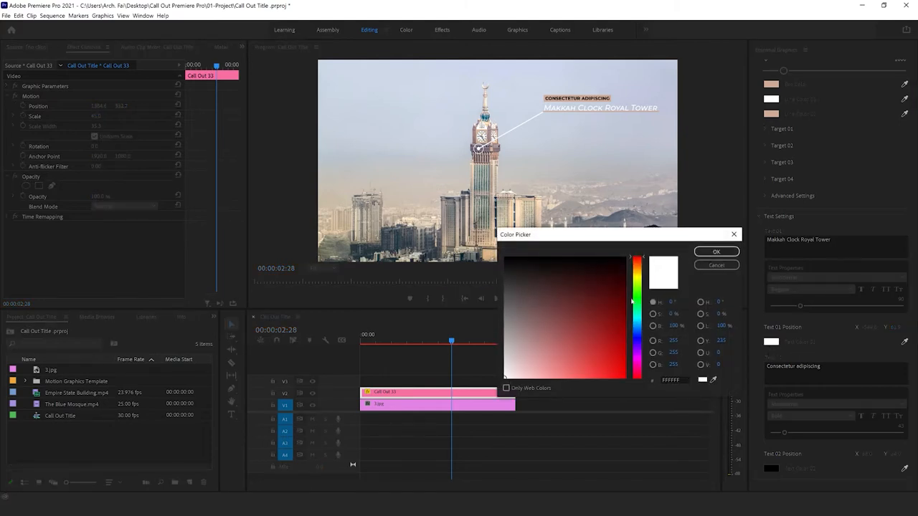
left_click_drag(638, 323, 638, 256)
double_click(675, 380)
left_click(716, 265)
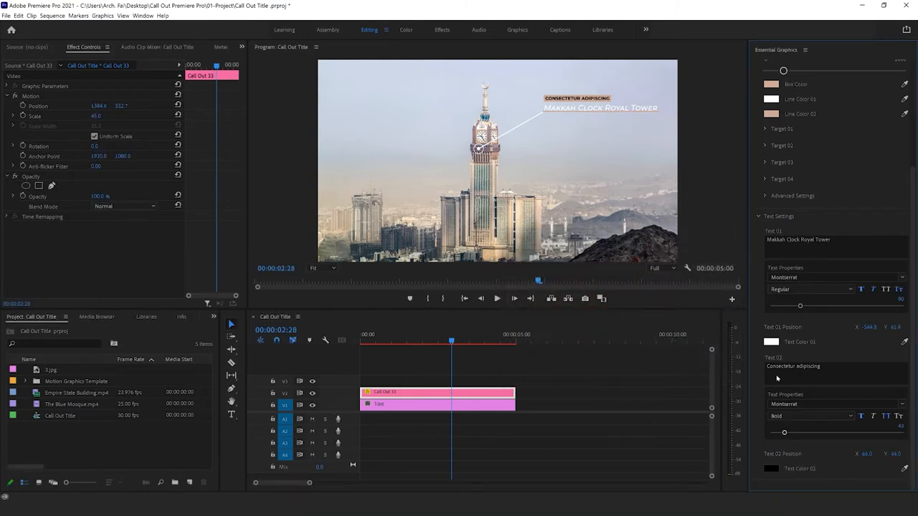
Step: Replace the Text 02 placeholder with "Fairmont Hotel" and check its font style options, keeping Montserrat Bold
left_click(829, 368)
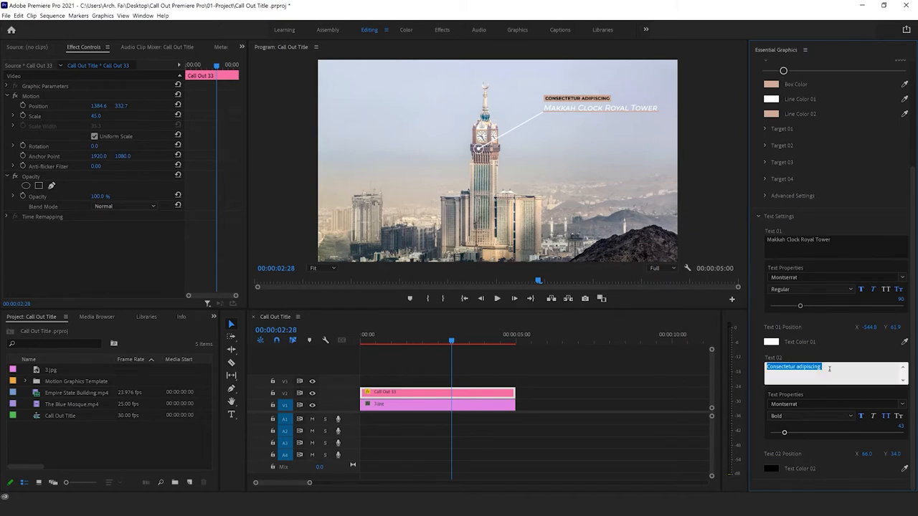
type("Fairmont Hotel")
left_click(800, 406)
left_click(811, 417)
left_click(811, 418)
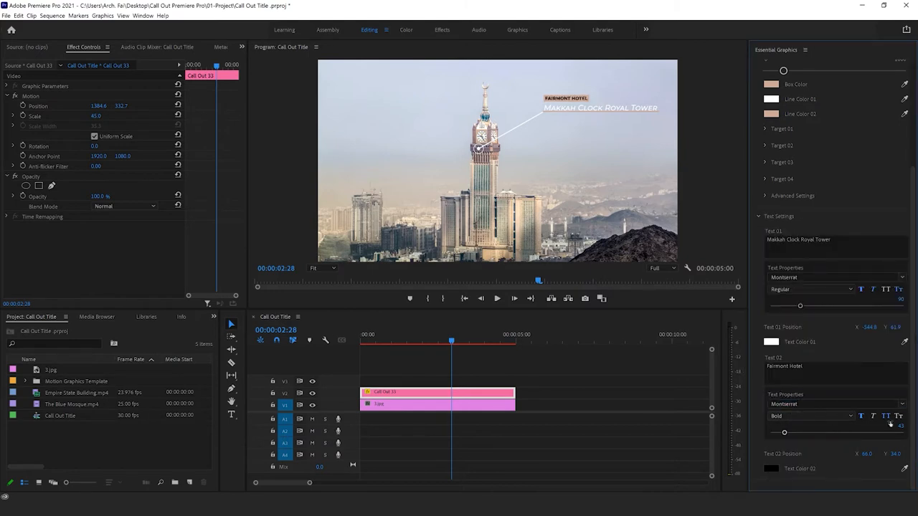
Step: Set the Text 02 color to white, FFFFFF
left_click(772, 469)
left_click_drag(611, 350, 495, 400)
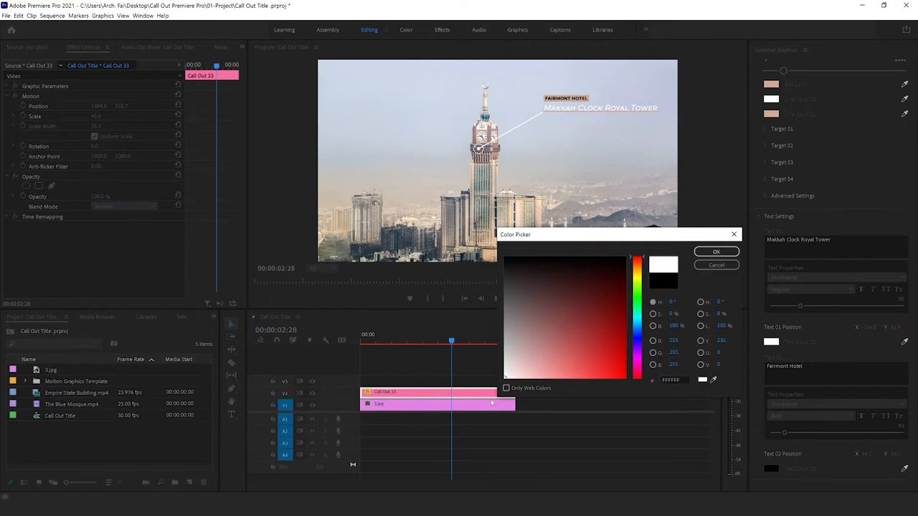
left_click(705, 252)
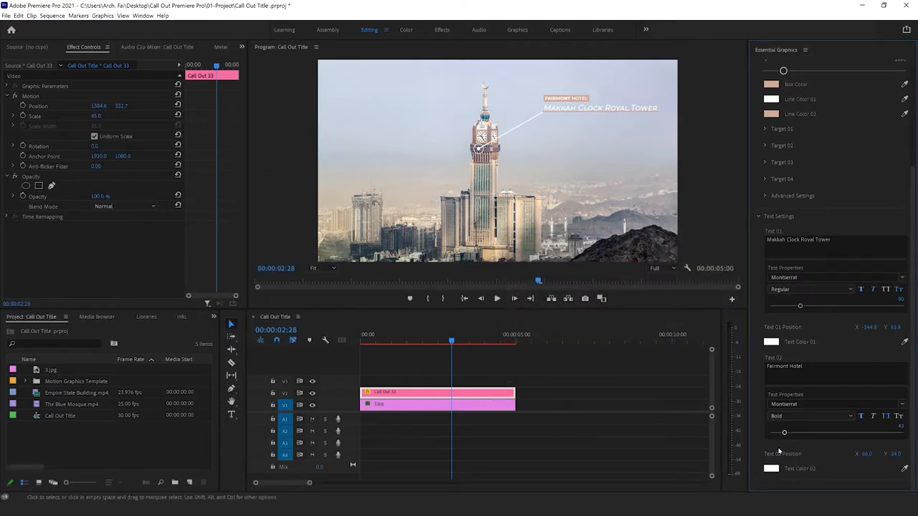
Step: Set the Text 02 font size to 51 and its font style to SemiBold
left_click_drag(786, 433, 789, 434)
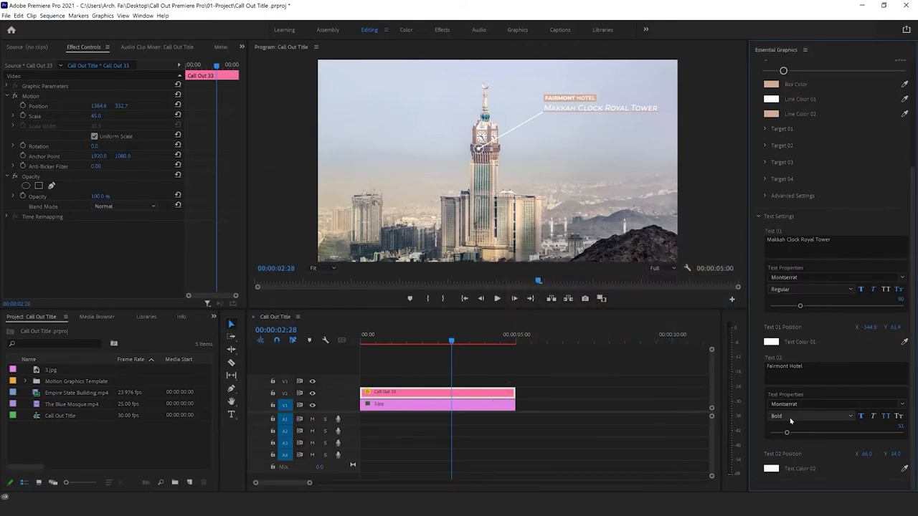
left_click(792, 419)
left_click(792, 447)
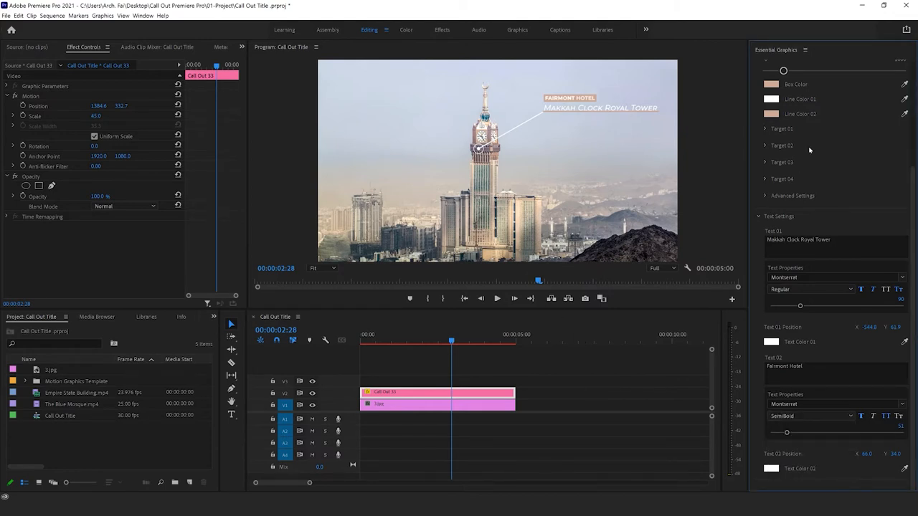
Step: Render the Call Out Title sequence from In to Out and play back the finished call-out animation
scroll(767, 326, "up", 3)
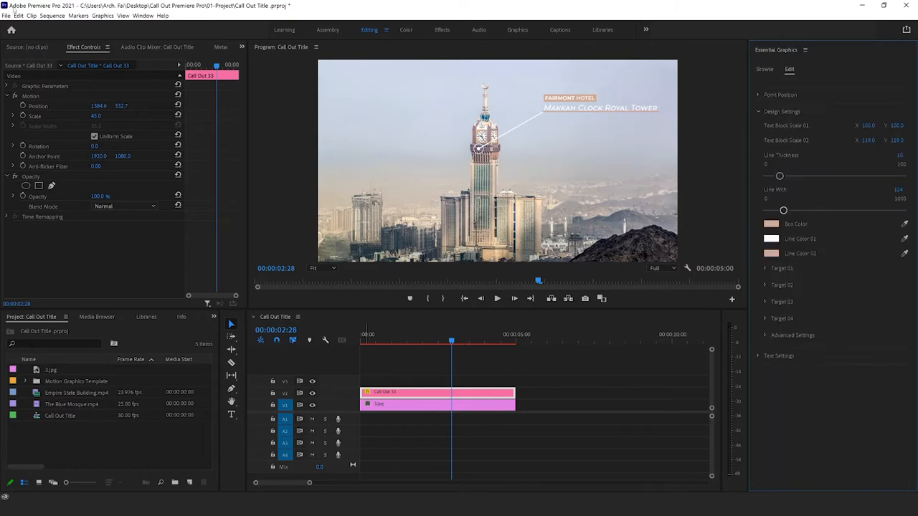
left_click(51, 15)
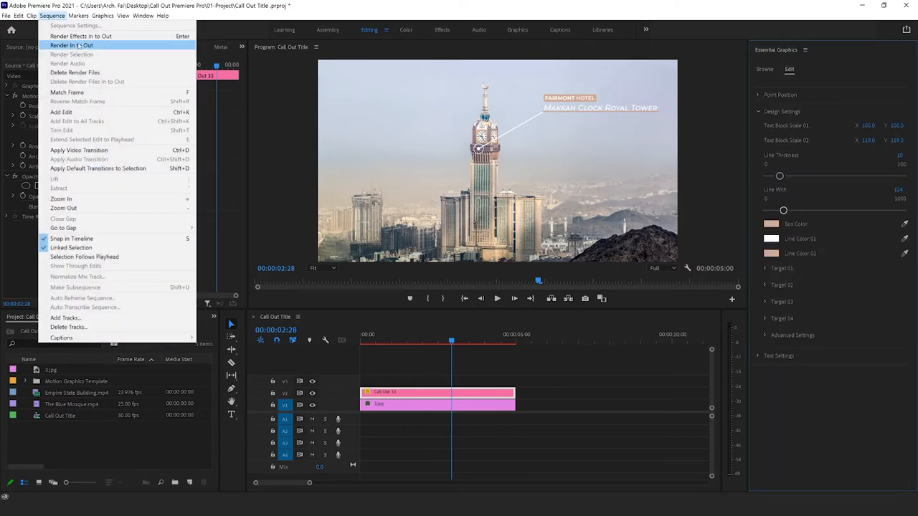
left_click(76, 46)
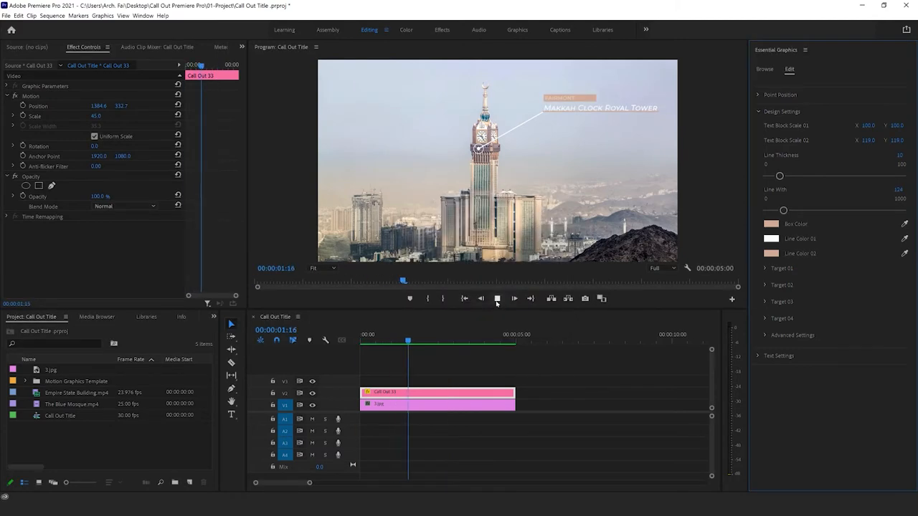
left_click(497, 298)
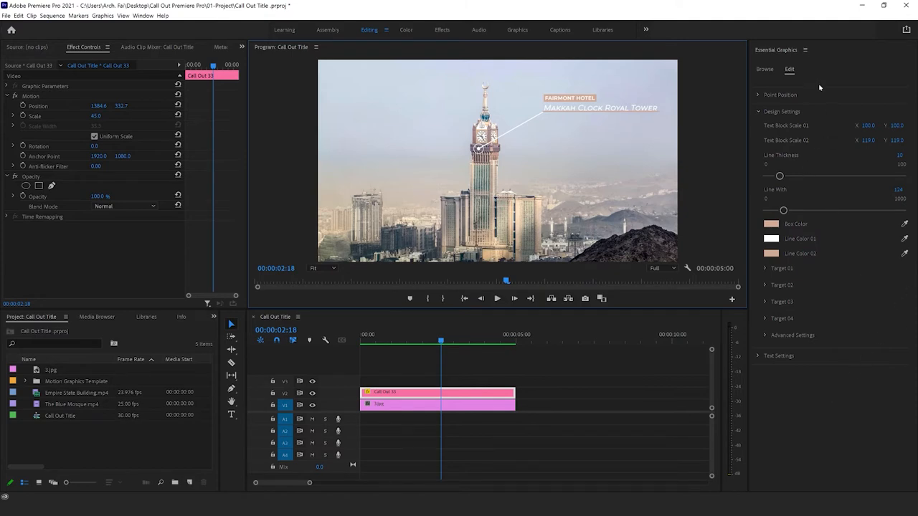
Step: Enlarge the template browser, examine which fonts the Call Out 49 template requires, and restore the workspace layout
key("grave")
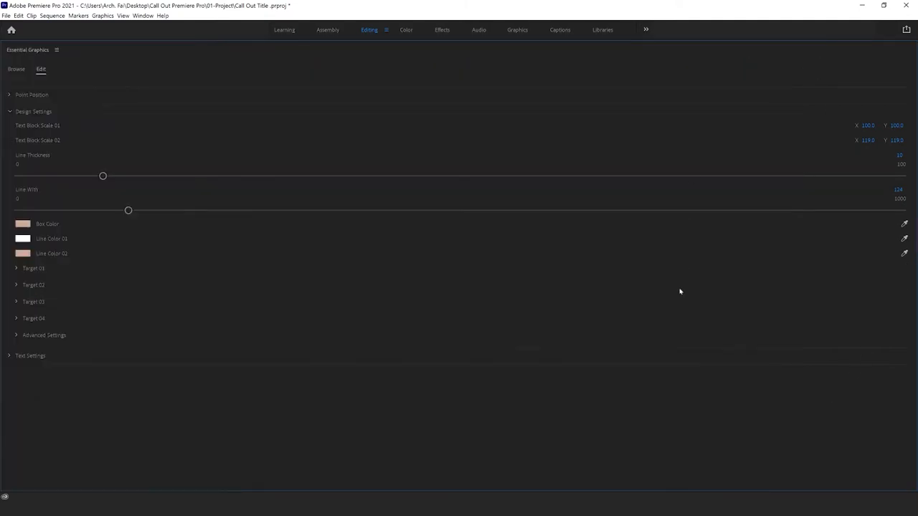
left_click(16, 70)
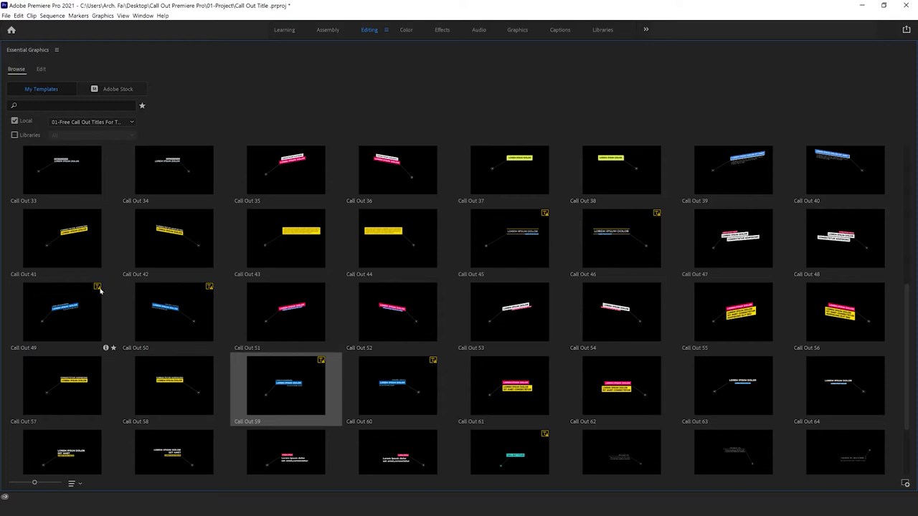
left_click(106, 349)
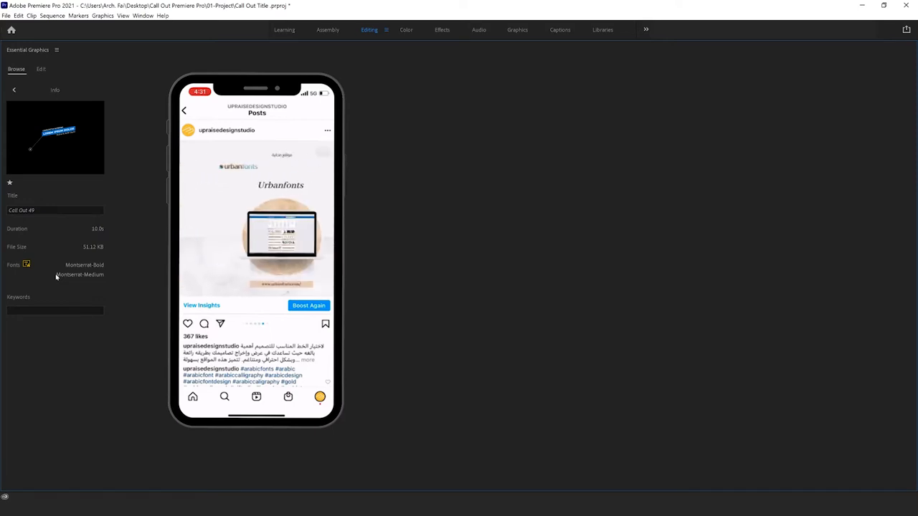
left_click(13, 92)
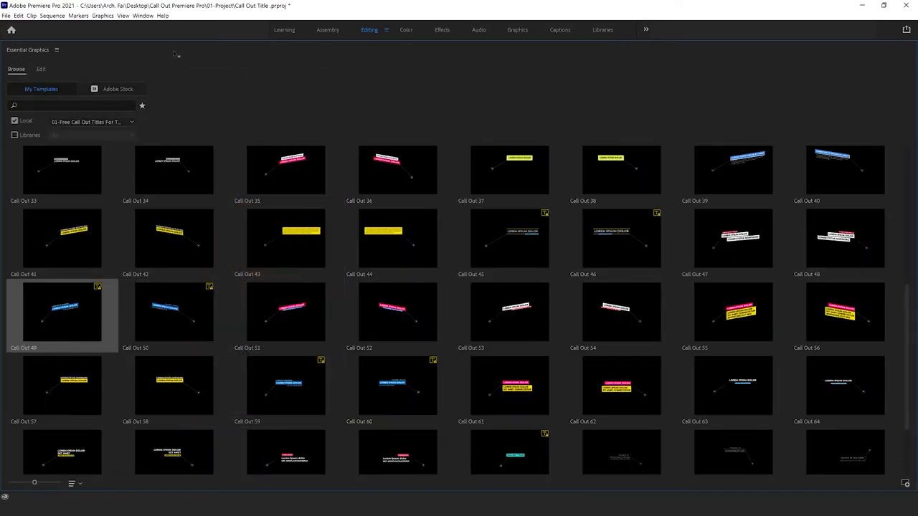
double_click(175, 53)
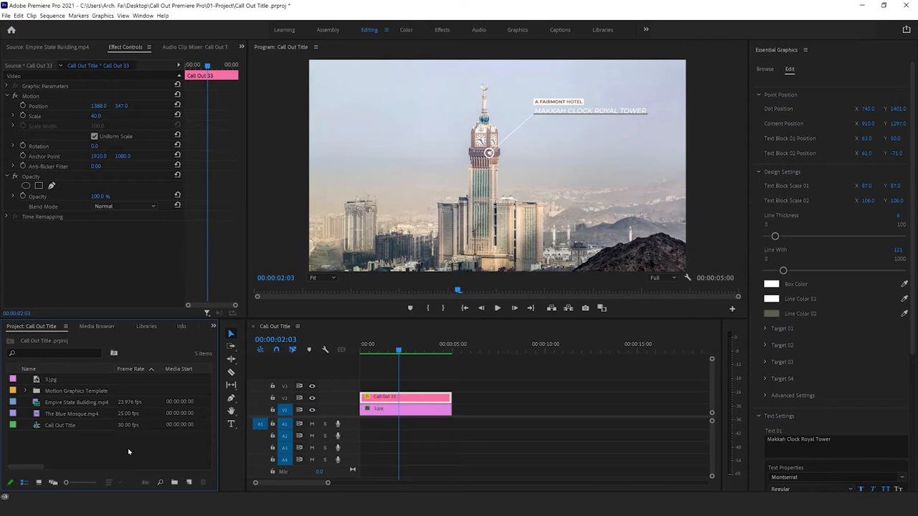
Step: Create a new sequence from the custom TikTok preset
key("ctrl+n")
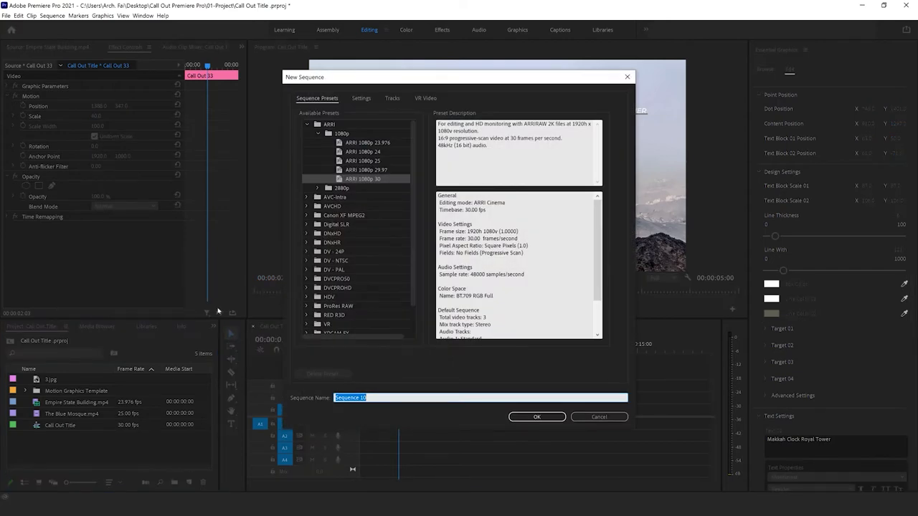
left_click(601, 418)
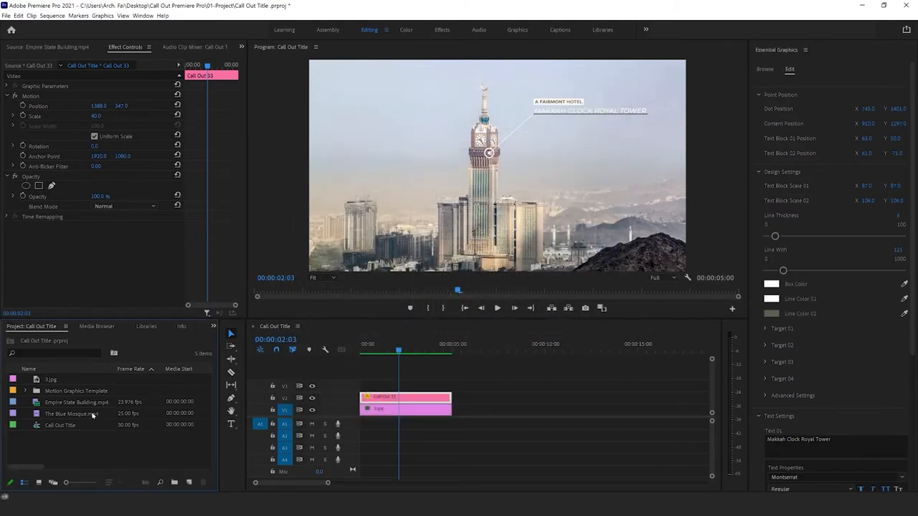
right_click(143, 449)
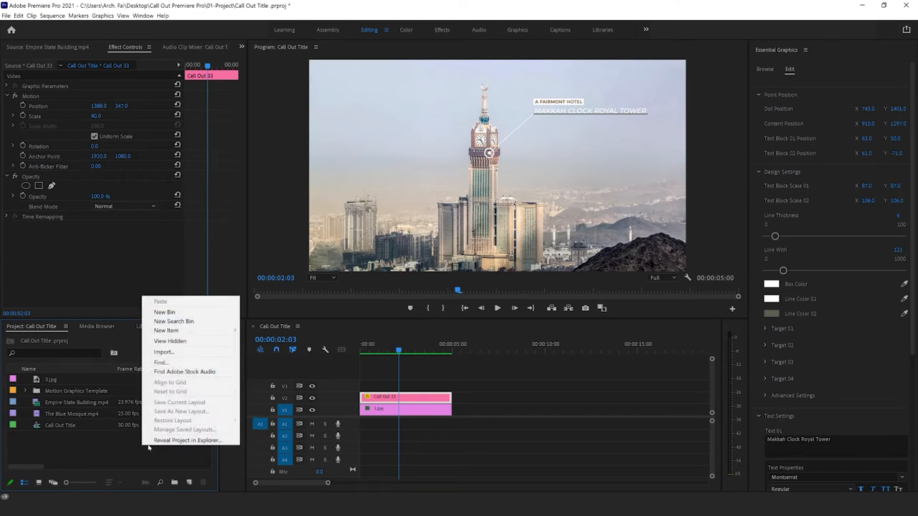
mouse_move(179, 330)
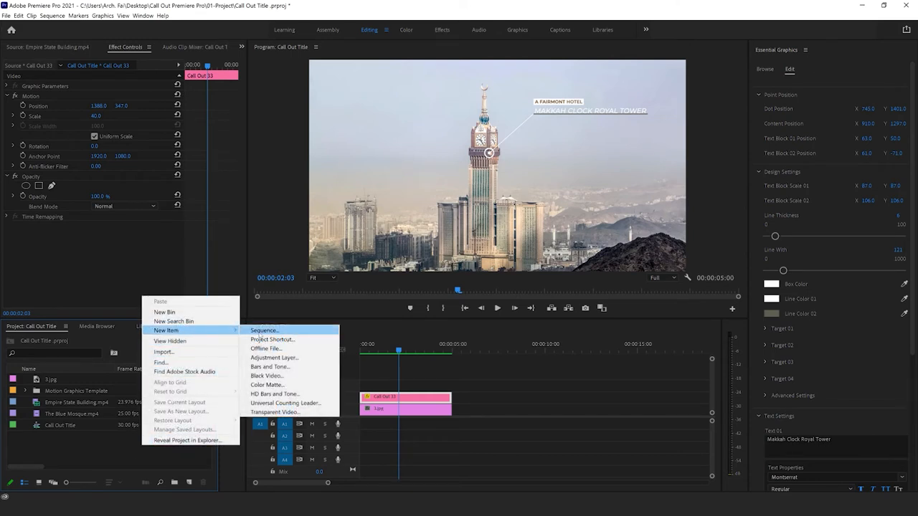
left_click(262, 331)
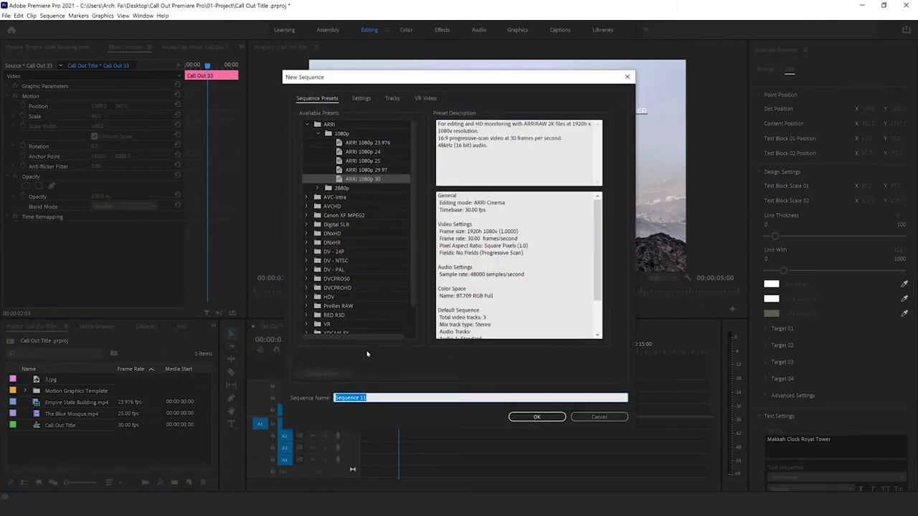
left_click(309, 125)
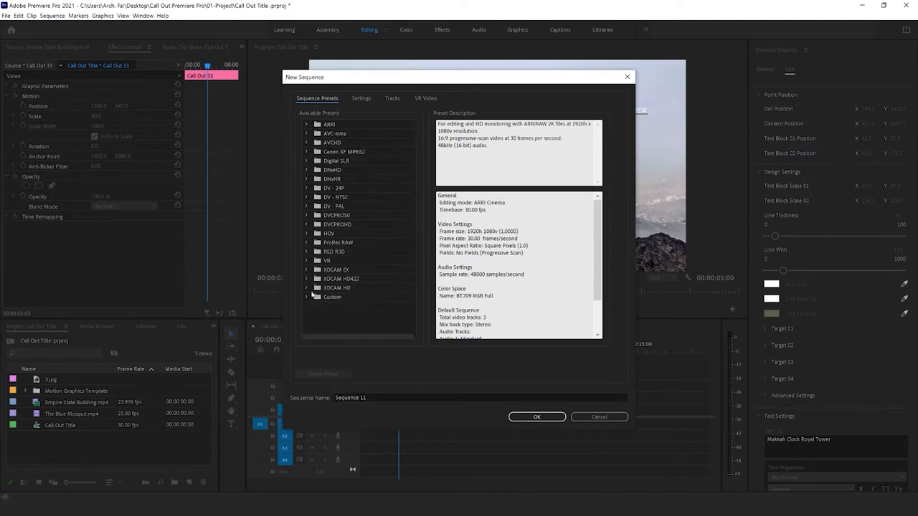
left_click(307, 297)
left_click(353, 305)
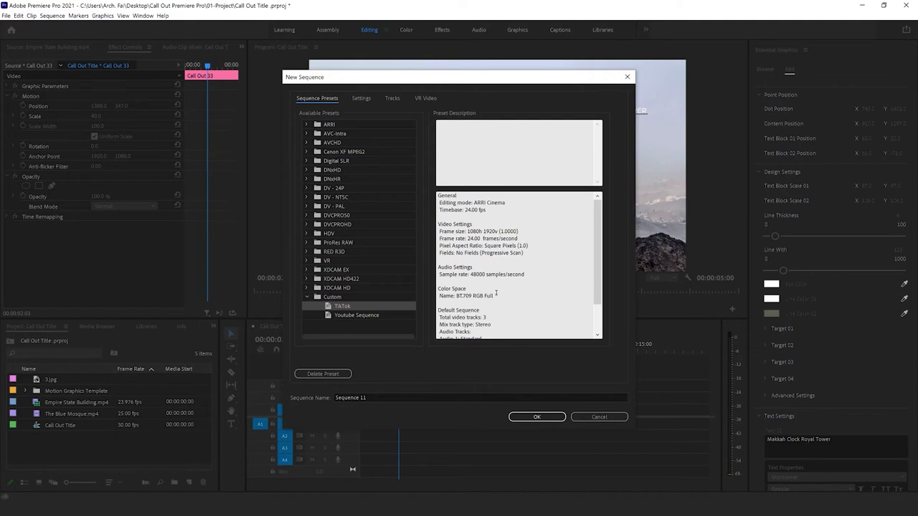
left_click(536, 417)
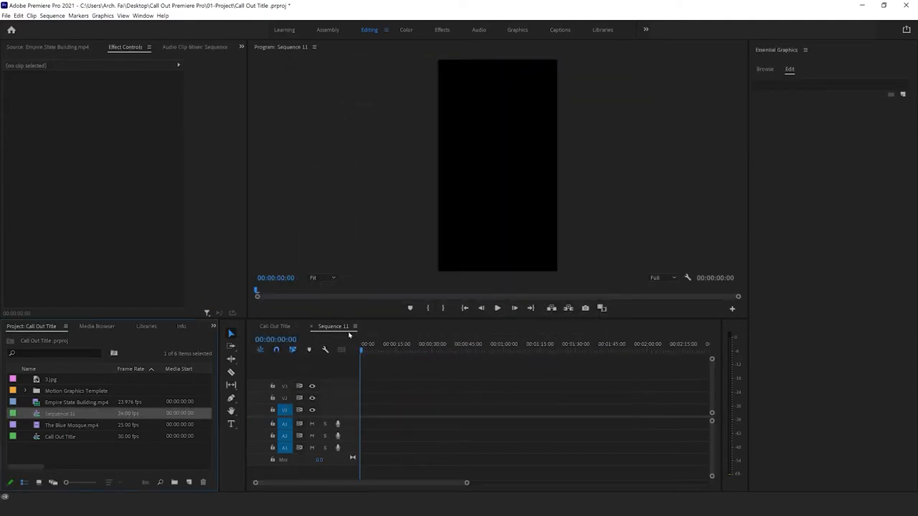
Step: Rename the new vertical sequence in the project as "2"
left_click(60, 415)
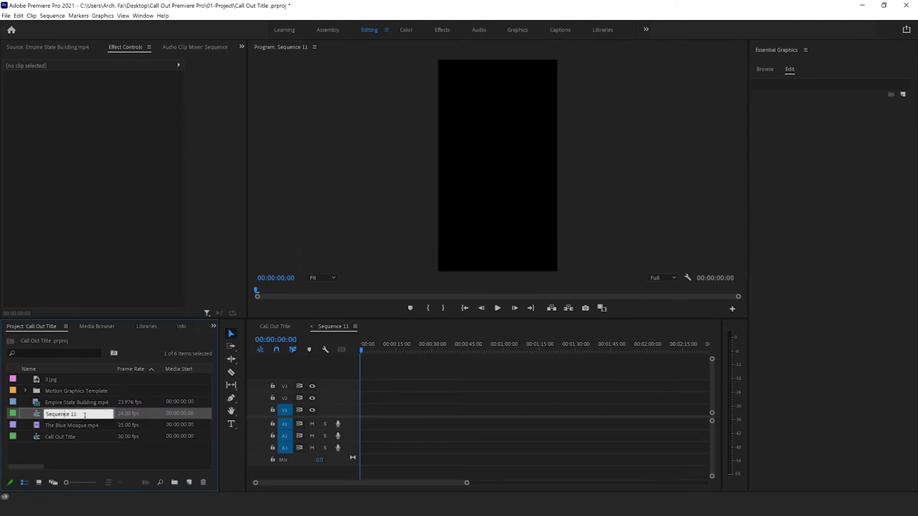
type("2")
left_click(68, 461)
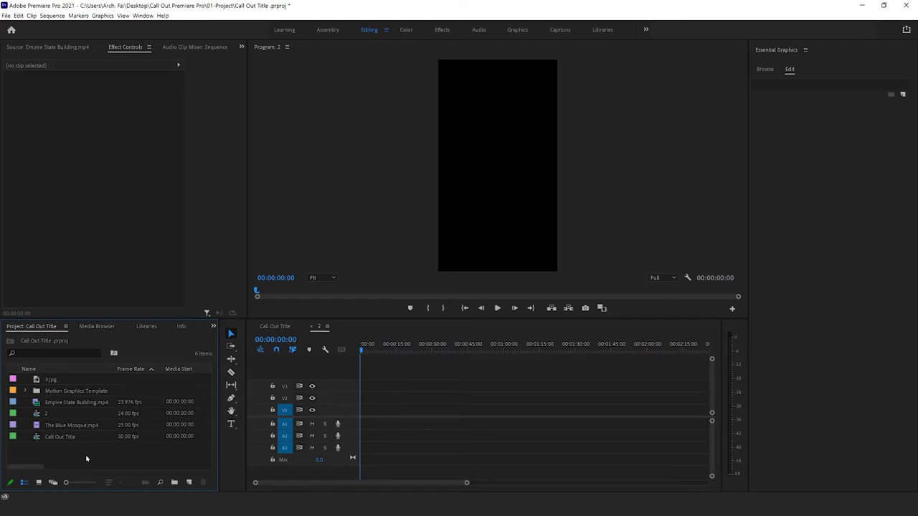
Step: Place Empire State Building.mp4 at the start of track V1, changing the sequence settings to match the clip, and select the placed clip
left_click_drag(47, 405, 363, 410)
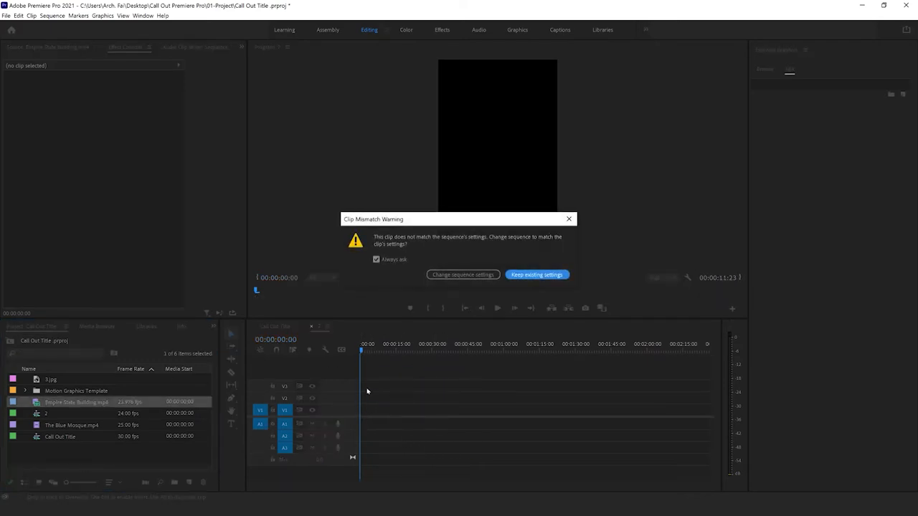
left_click(476, 276)
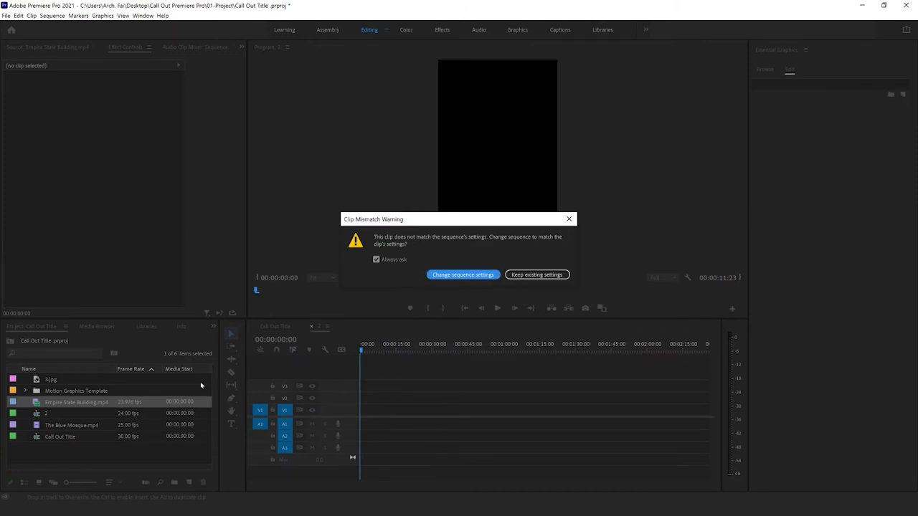
left_click(473, 275)
mouse_move(363, 351)
left_mouse_down()
mouse_move(382, 350)
mouse_move(347, 350)
left_mouse_up()
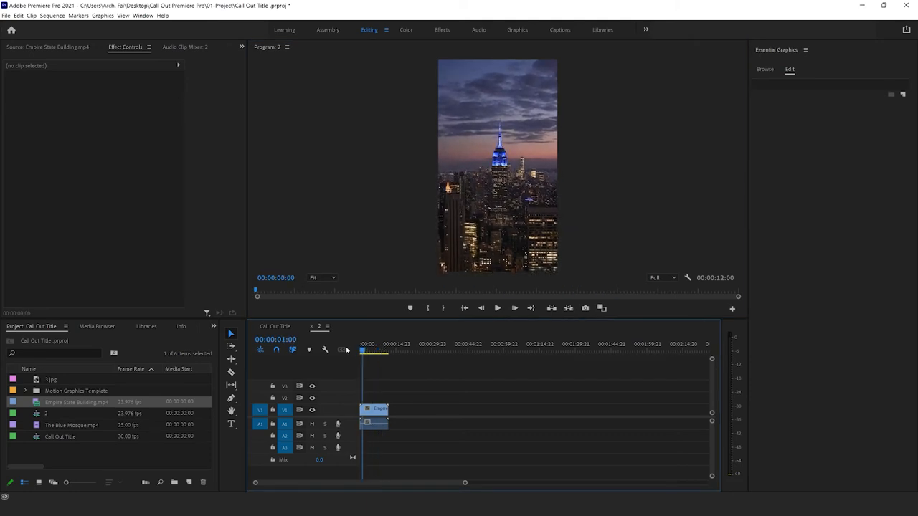
left_click(377, 409)
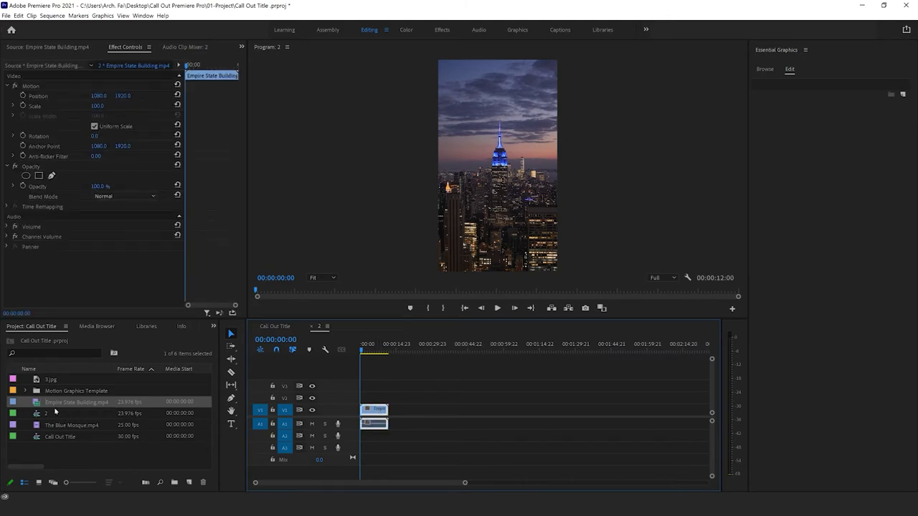
Step: Try adding video-only and audio-only copies of Empire State Building.mp4 from the source to the timeline, and delete both copies
double_click(36, 406)
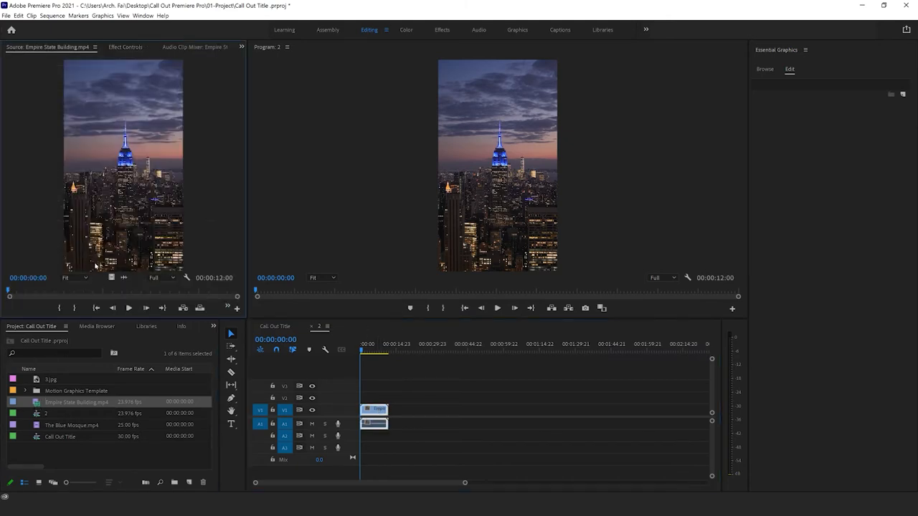
left_click_drag(36, 403, 403, 415)
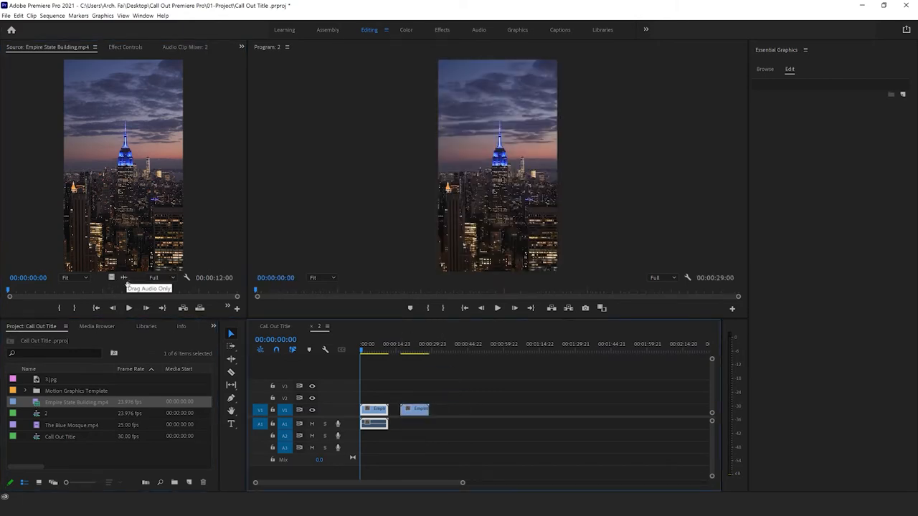
left_click_drag(125, 279, 457, 430)
left_click(465, 350)
left_click_drag(474, 352, 416, 351)
left_click_drag(498, 446, 410, 399)
key("Delete")
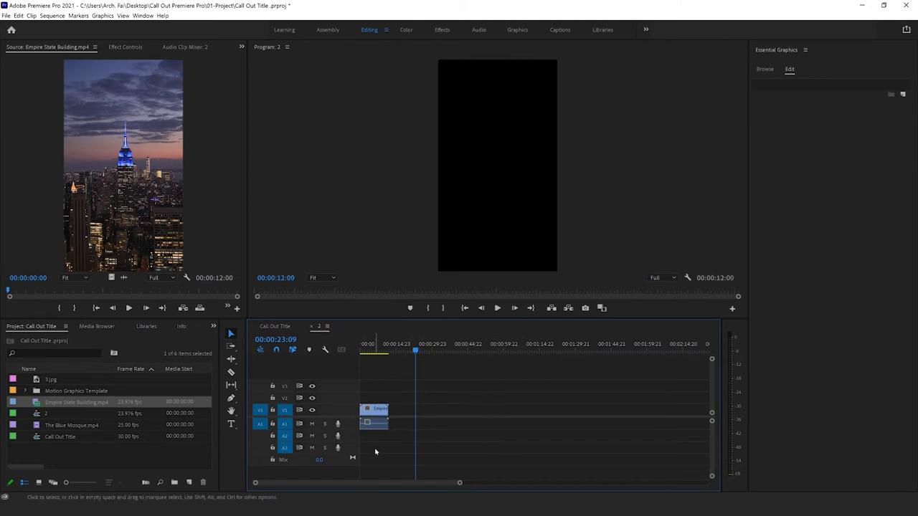
Step: Unlink the Empire State Building clip's video from its audio and delete the audio from track A1
left_click(372, 409)
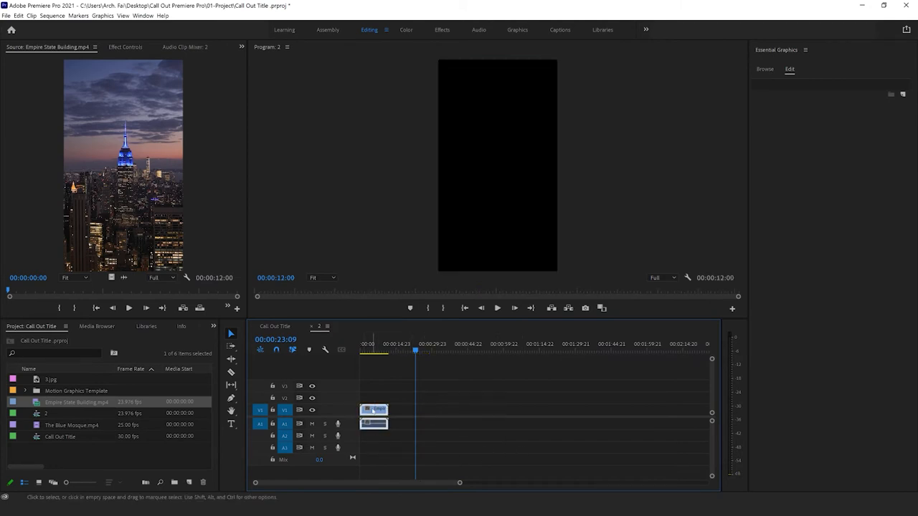
right_click(373, 409)
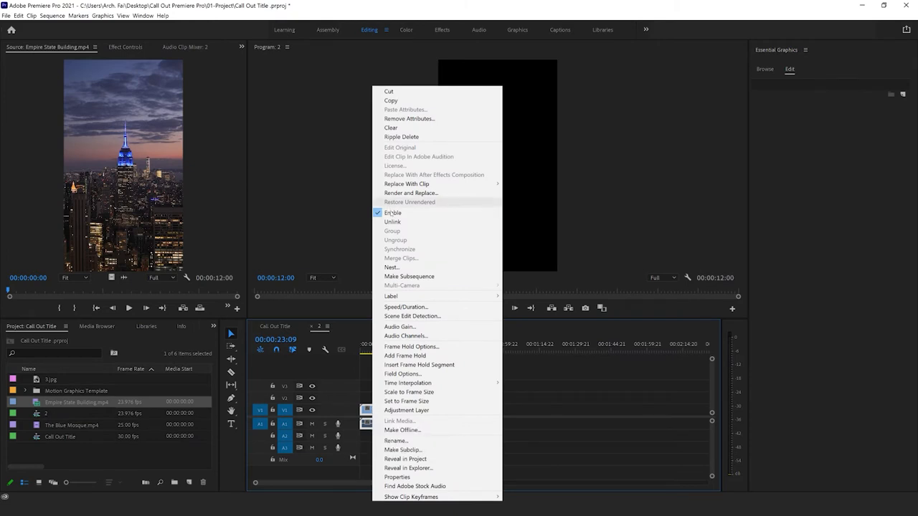
left_click(393, 222)
left_click(379, 409)
left_click(373, 423)
key("Delete")
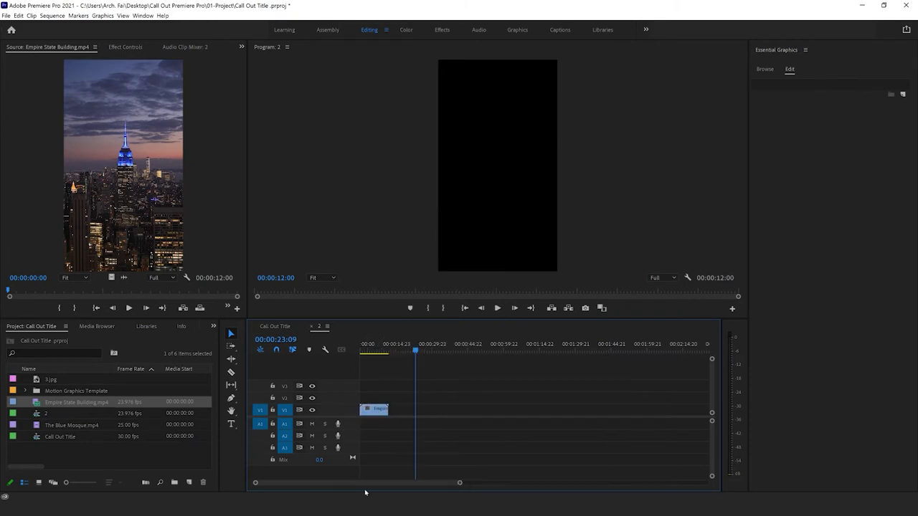
Step: Play sequence 2 from its start to preview the Empire State Building footage
key("Home")
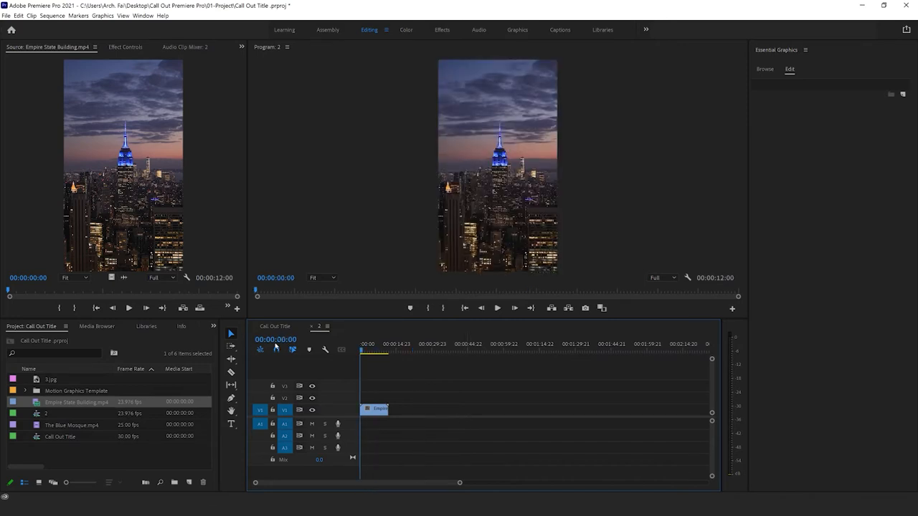
left_click(497, 307)
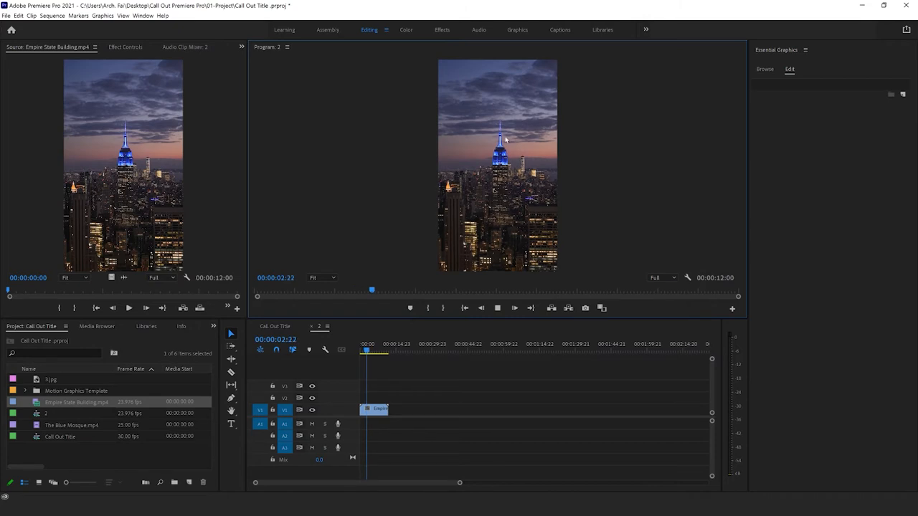
left_click(497, 308)
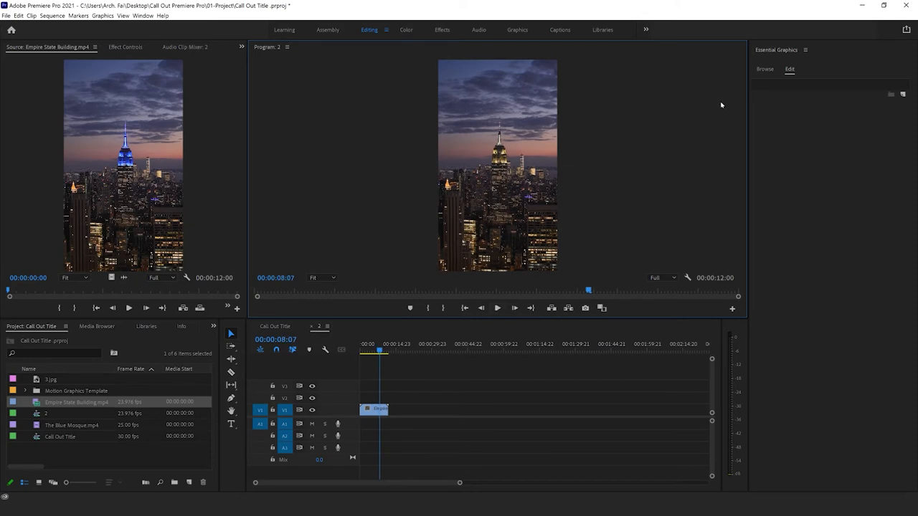
Step: Browse the local call-out title templates for a design that suits the vertical Empire State Building footage
left_click(765, 69)
scroll(835, 239, "down", 5)
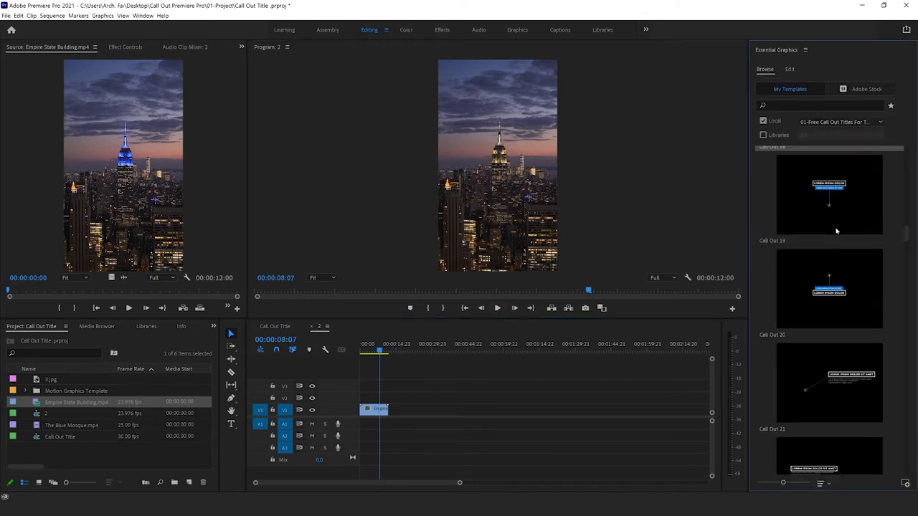
scroll(833, 302, "down", 3)
scroll(830, 344, "down", 5)
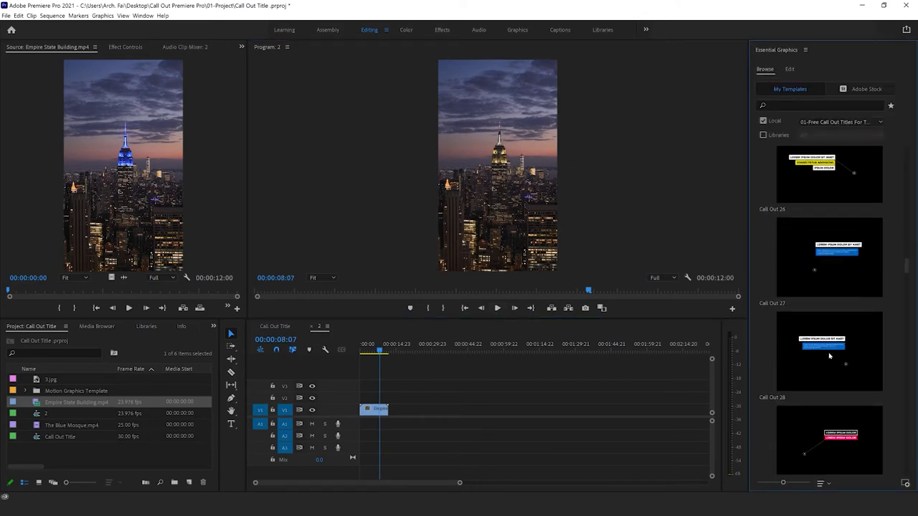
scroll(830, 356, "up", 5)
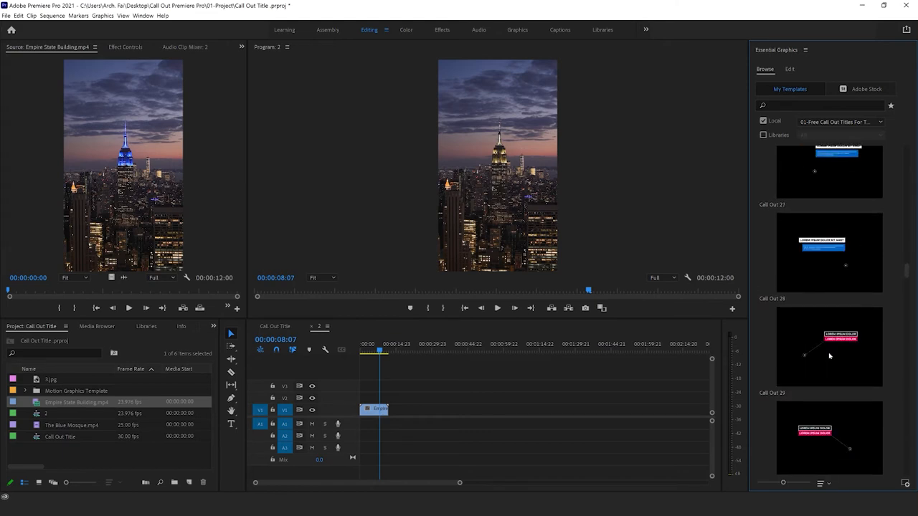
scroll(830, 356, "up", 7)
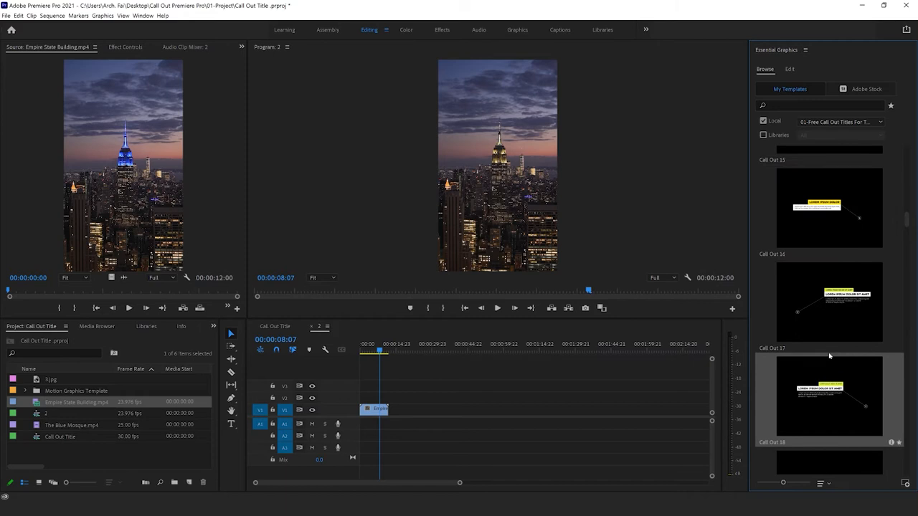
scroll(832, 341, "up", 4)
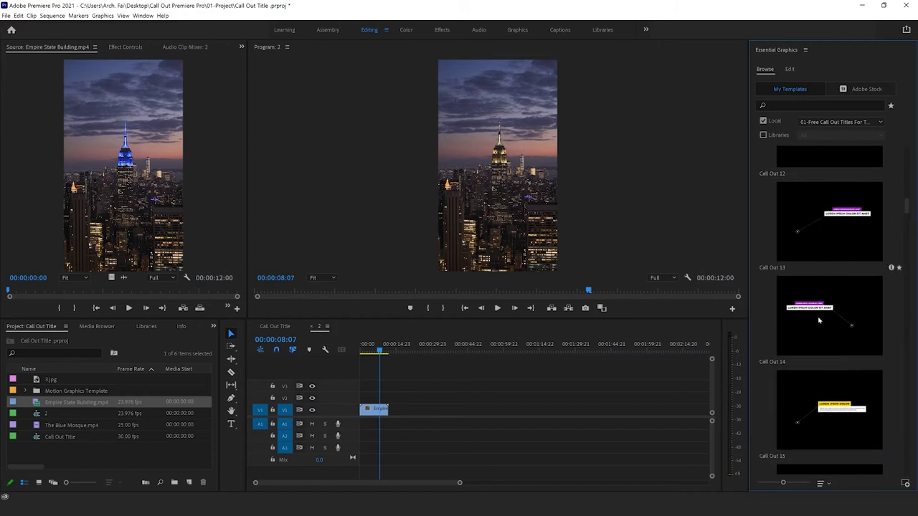
scroll(819, 352, "up", 4)
scroll(819, 358, "down", 4)
scroll(815, 347, "down", 8)
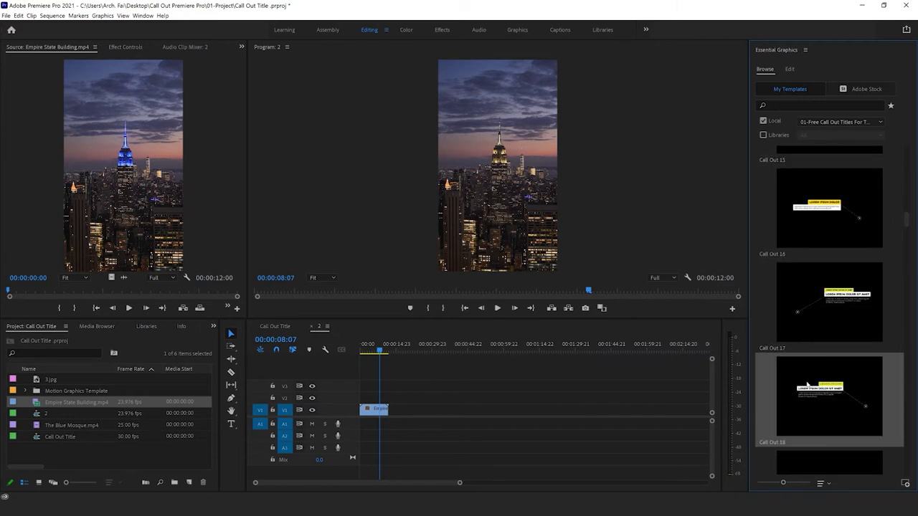
scroll(793, 334, "down", 5)
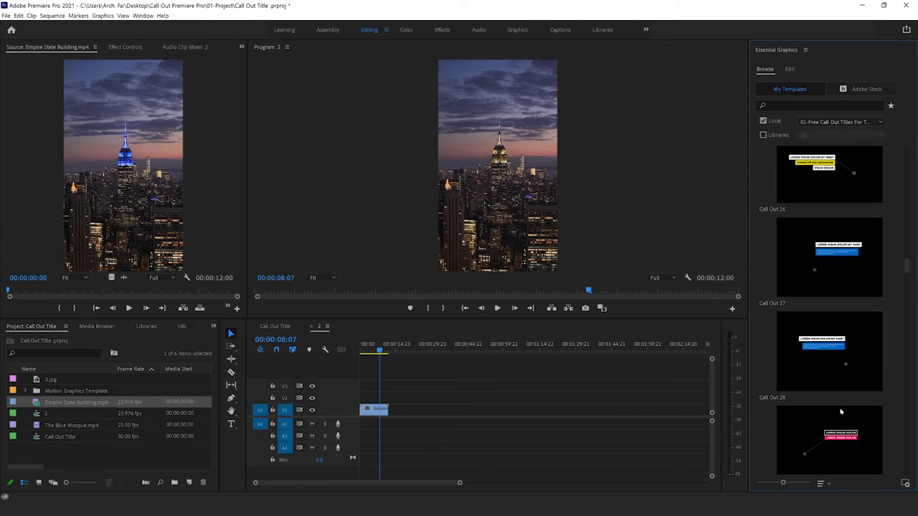
scroll(843, 420, "down", 1)
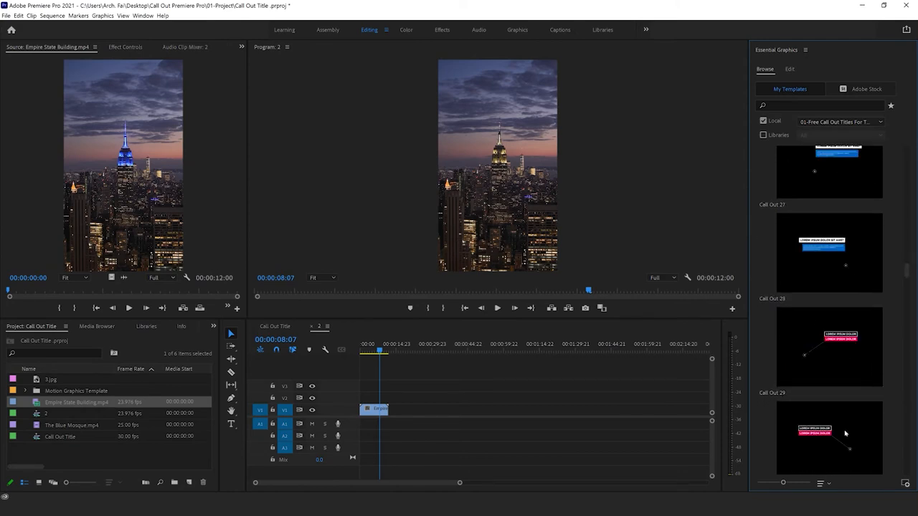
scroll(817, 344, "down", 4)
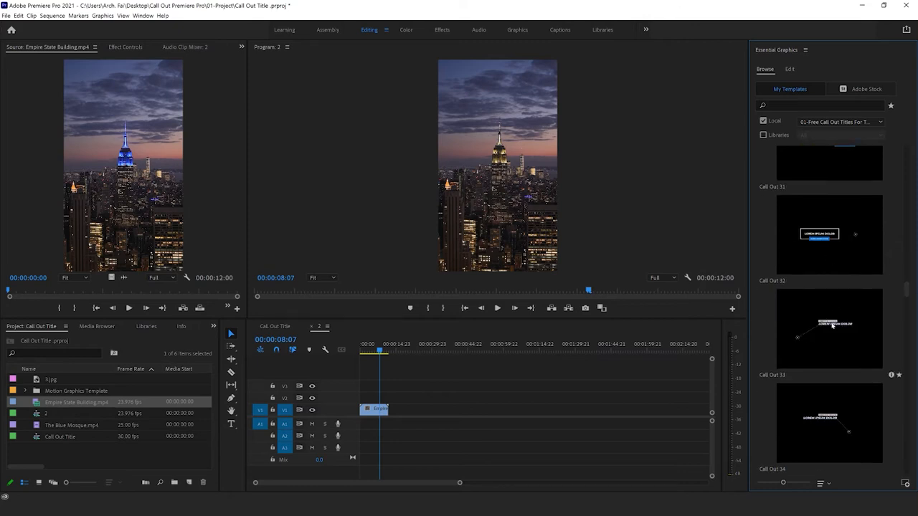
scroll(818, 323, "up", 4)
scroll(819, 314, "up", 2)
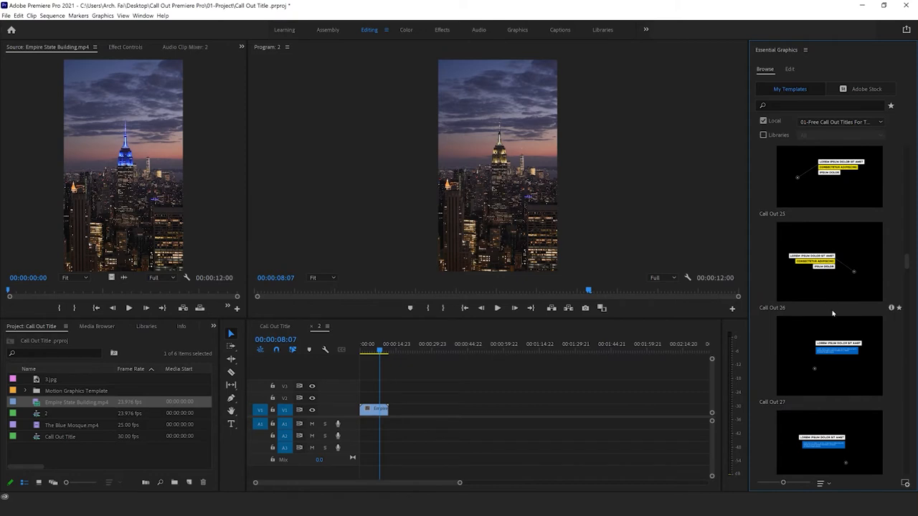
scroll(821, 312, "up", 1)
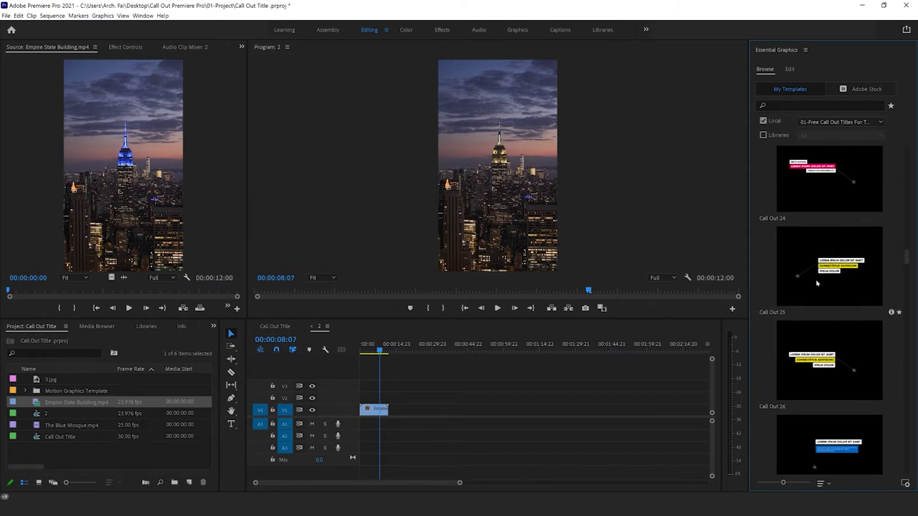
Step: Place the Call Out 26 template at the start of track V2 and trim the Empire State Building clip to end with it
left_click_drag(829, 358, 388, 399)
left_click_drag(464, 485, 380, 485)
left_click_drag(434, 418, 423, 419)
key("Home")
left_click(396, 393)
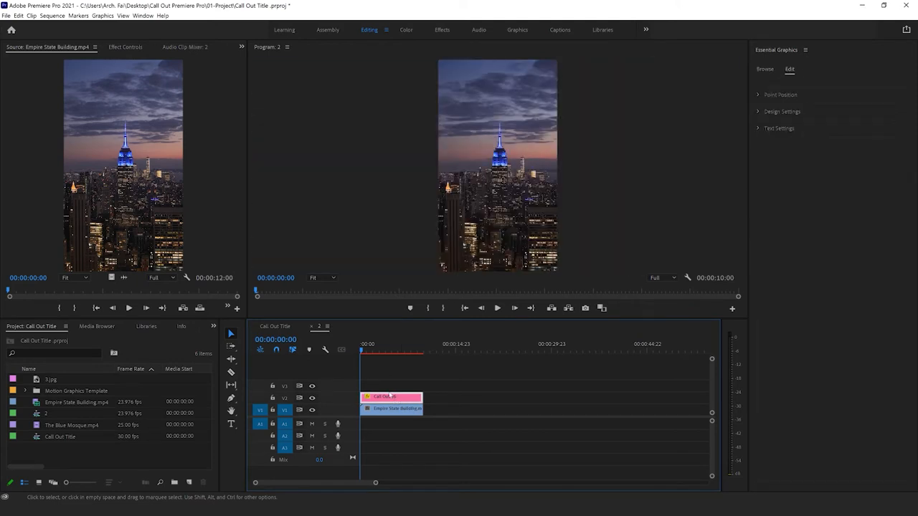
Step: Move the playhead to 00:00:05:00 and shrink the Call Out 26 graphic to a scale of about 65.5
left_click(388, 350)
left_click_drag(390, 351, 391, 350)
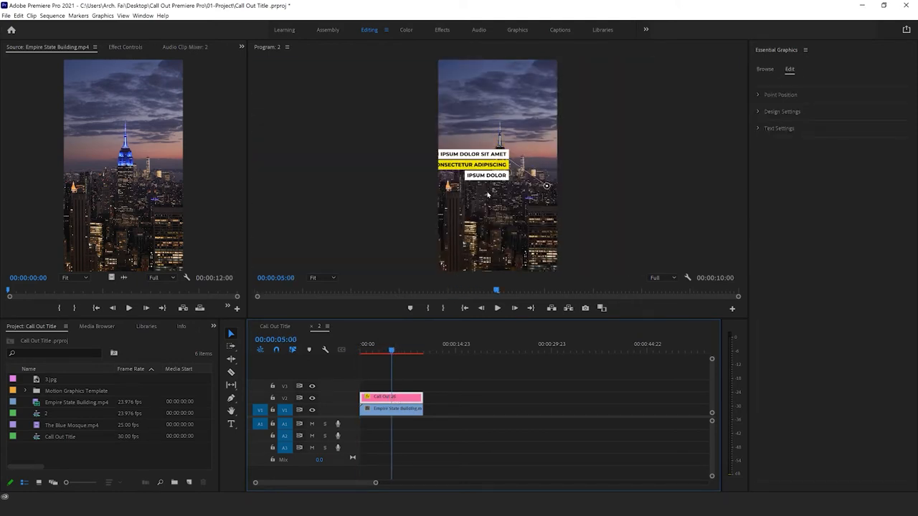
left_click(495, 165)
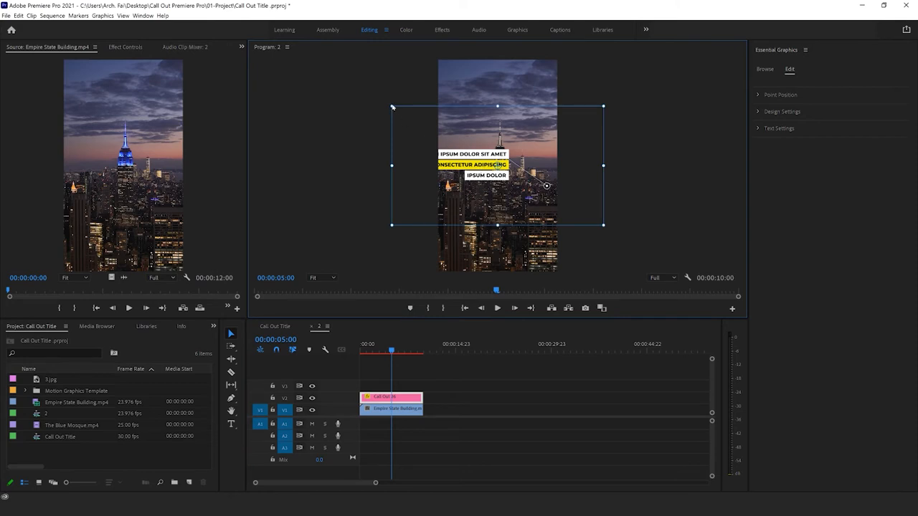
left_click_drag(395, 109, 423, 132)
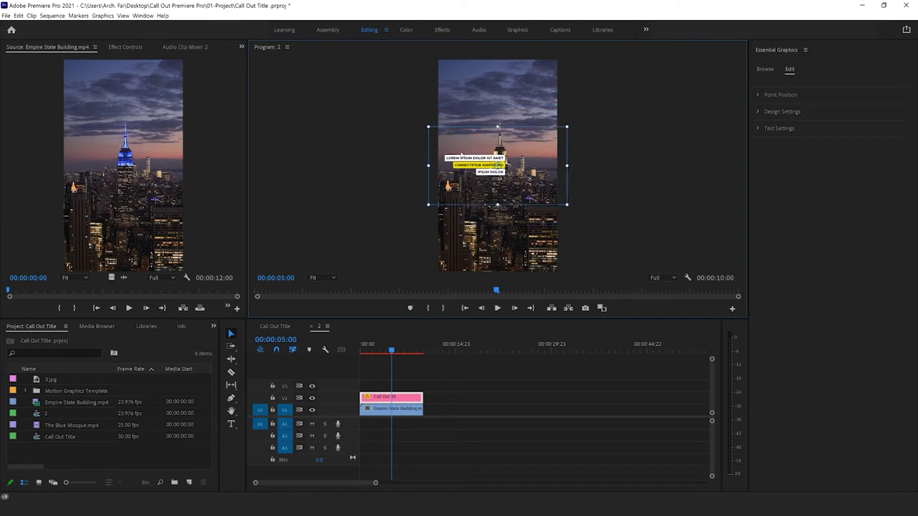
Step: Scale the Call Out 26 graphic to about 48.6 and move it beside the tower at about 819.8, 1755.3
left_click(125, 48)
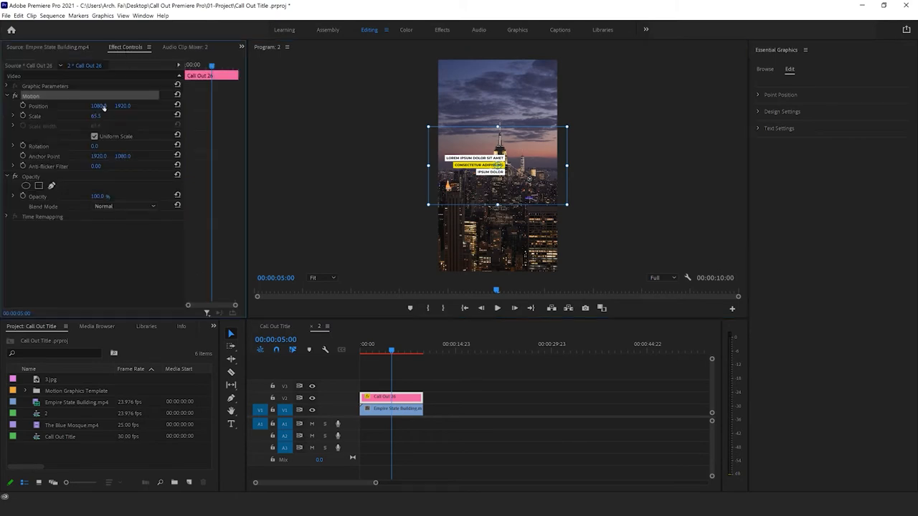
left_click(47, 107)
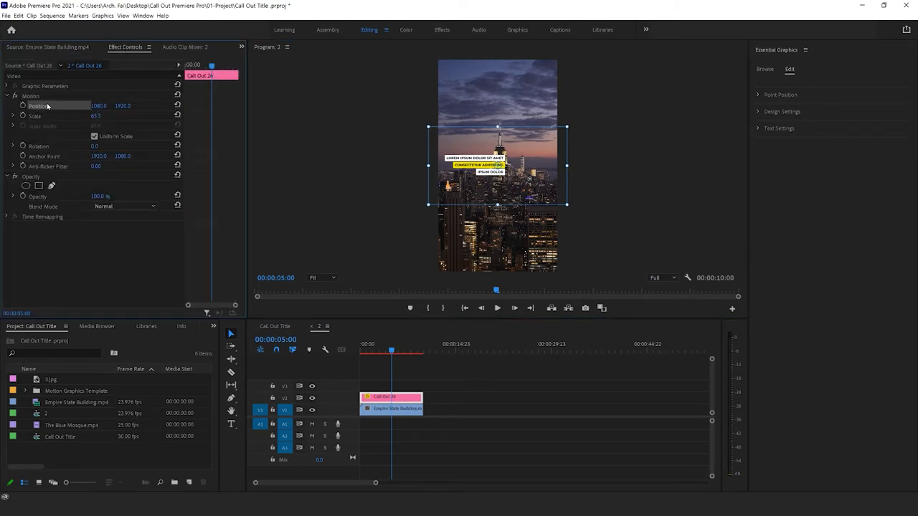
left_click(349, 226)
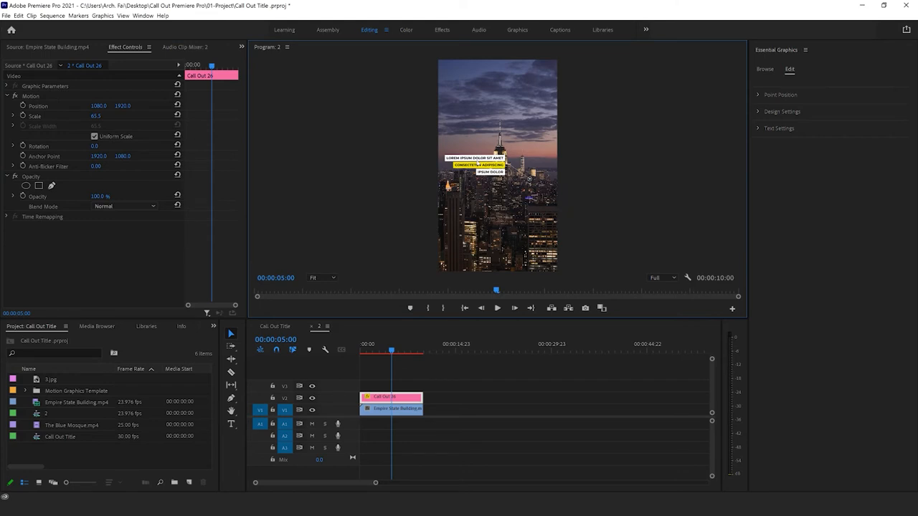
double_click(479, 165)
left_click(404, 398)
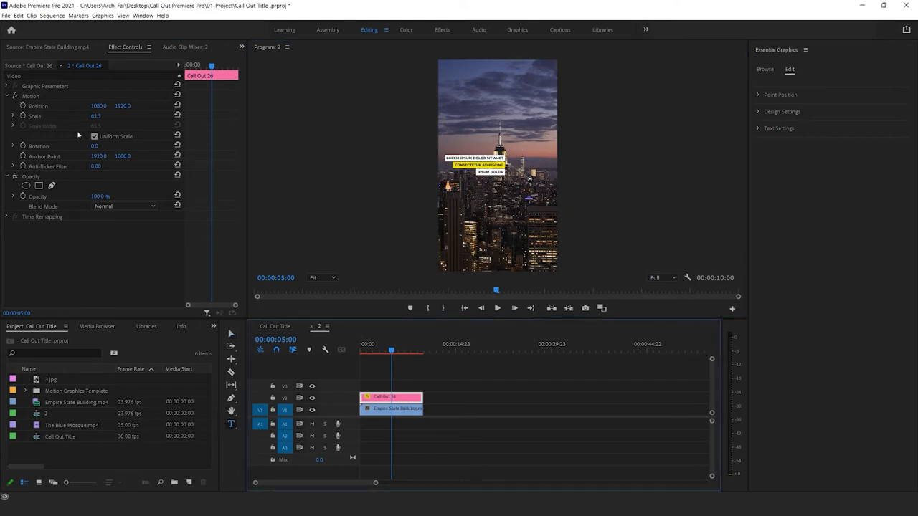
left_click(39, 106)
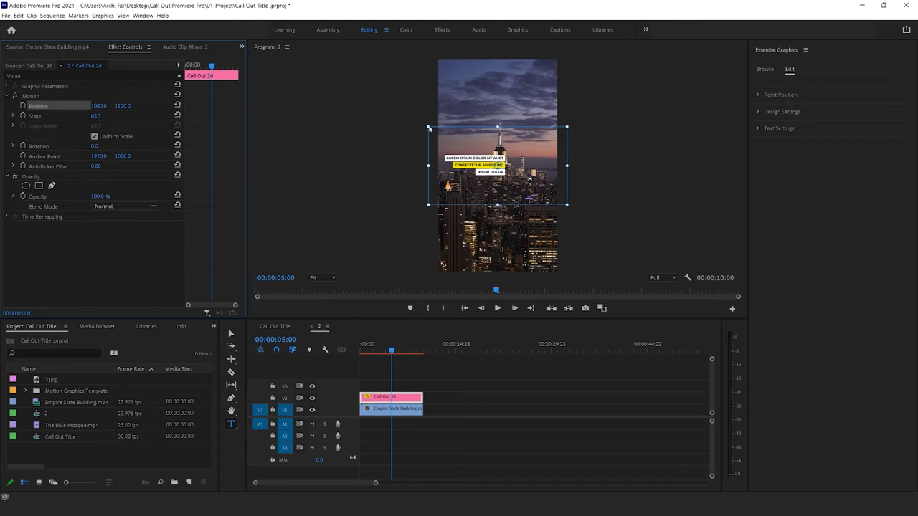
left_click_drag(432, 130, 439, 133)
left_click_drag(466, 167, 422, 142)
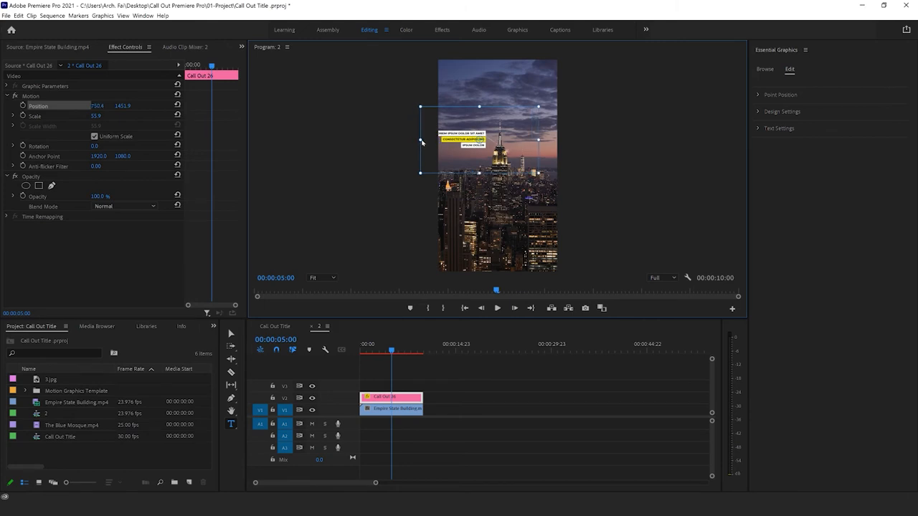
left_click_drag(420, 107, 428, 111)
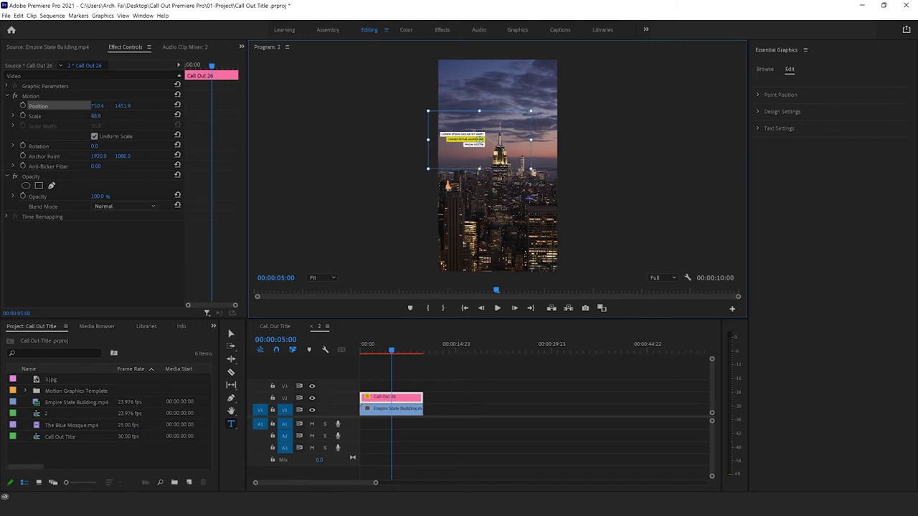
left_click_drag(480, 140, 506, 166)
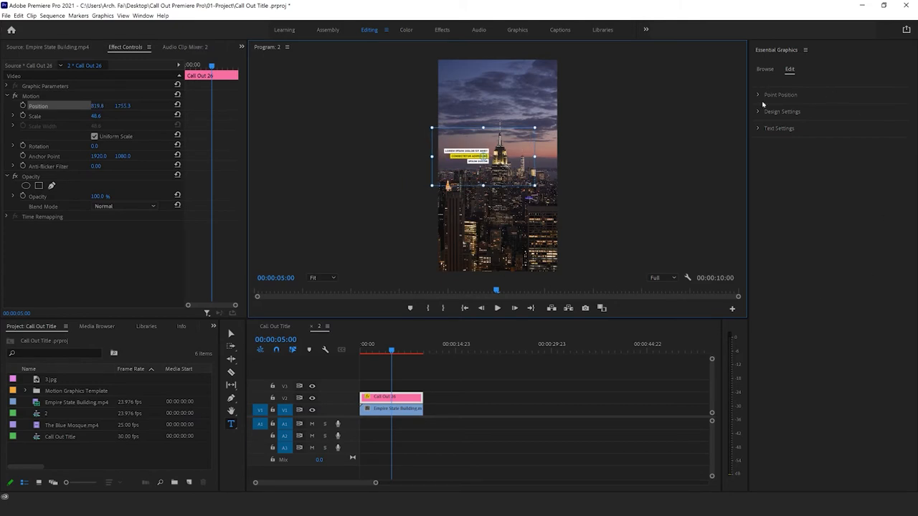
Step: Set the call-out's Dot Position X to 2601.0 and its Content Position X to 856.0
left_click(758, 93)
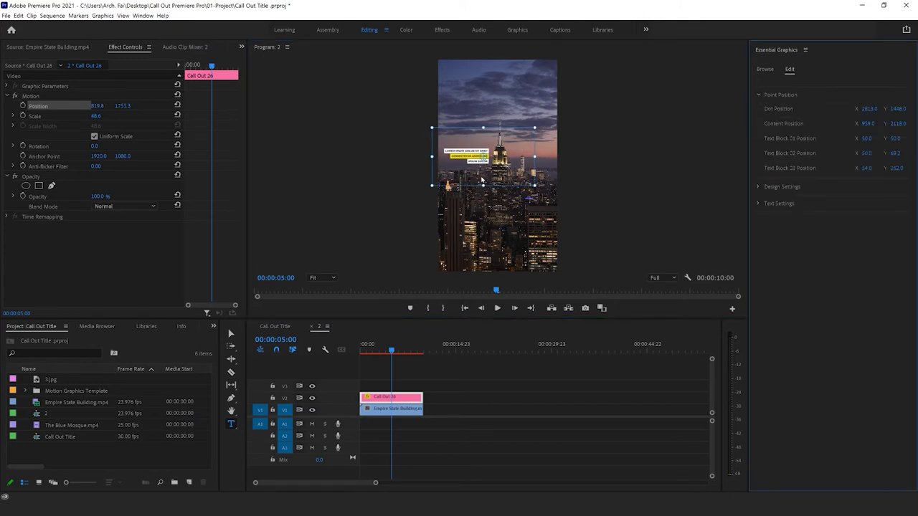
left_click(507, 362)
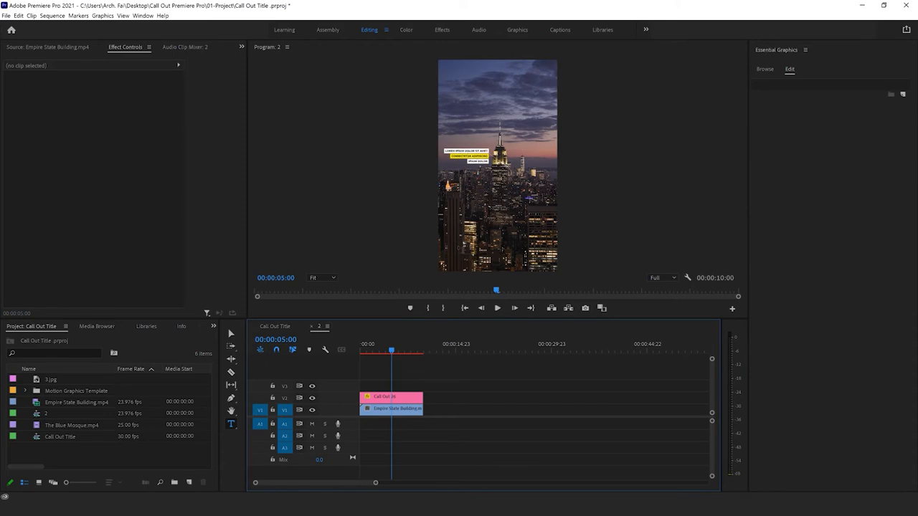
left_click(398, 399)
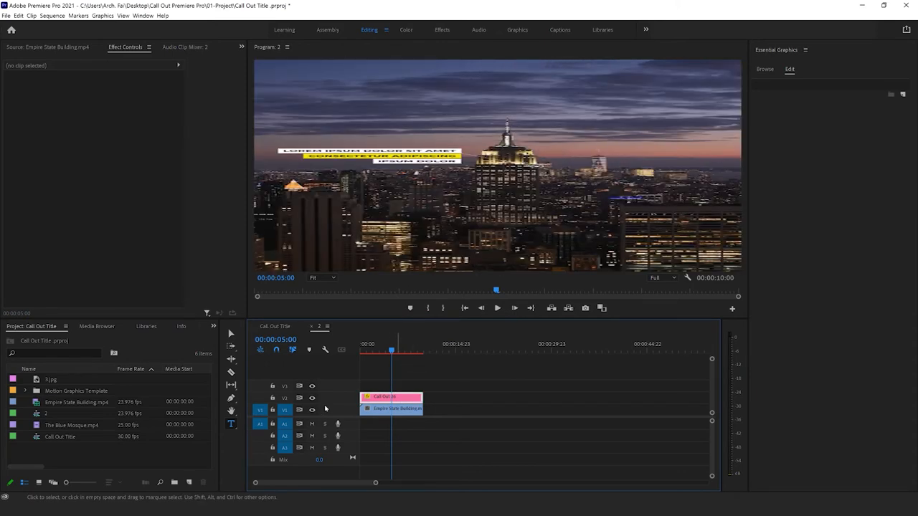
left_click(230, 334)
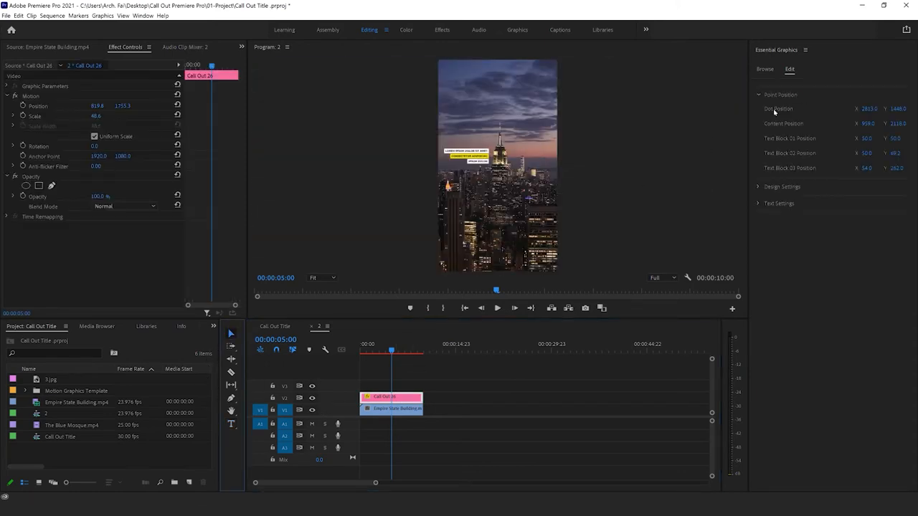
left_click_drag(868, 108, 807, 109)
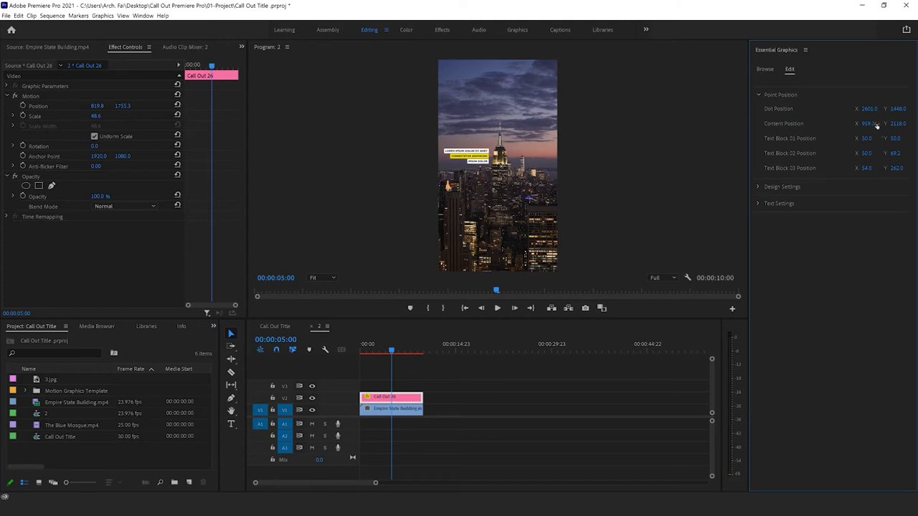
left_click_drag(877, 125, 803, 125)
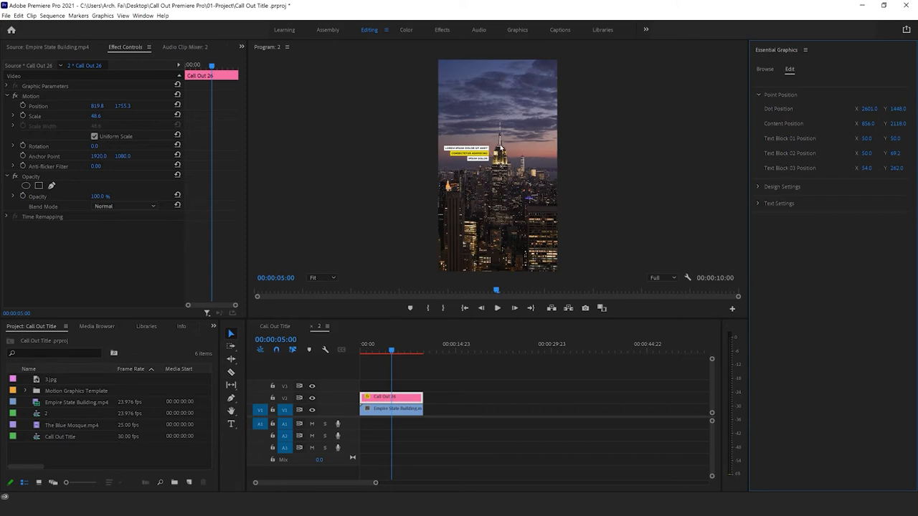
left_click(530, 197)
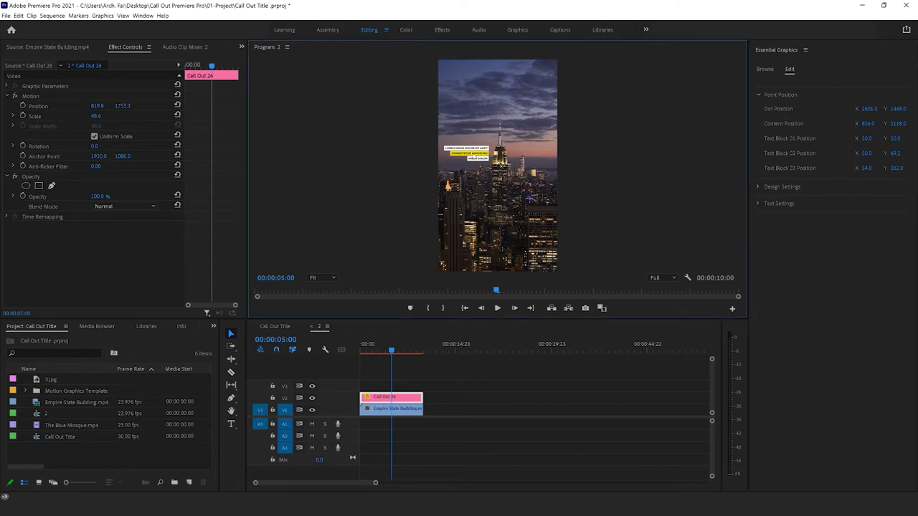
Step: In the call-out's Design Settings, set Box Color 02 to the brownish pink AF796A sampled from the sunset sky
left_click(757, 189)
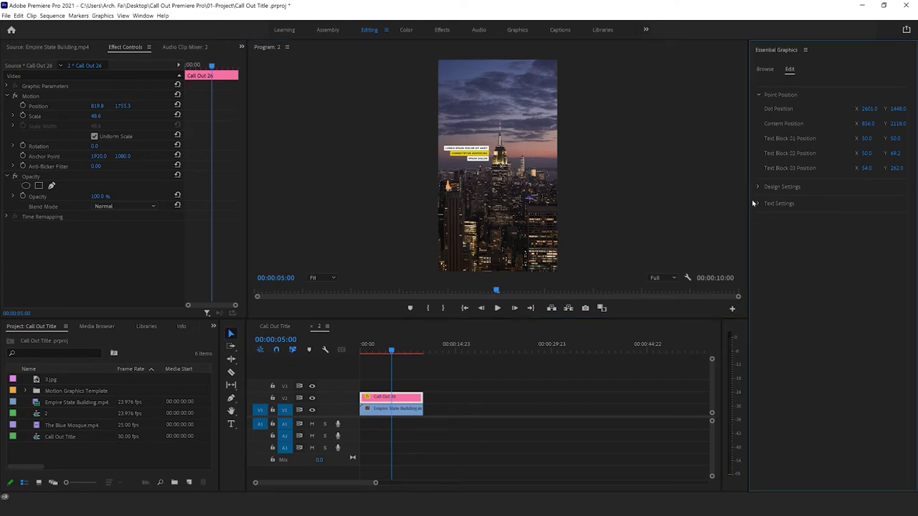
left_click(759, 187)
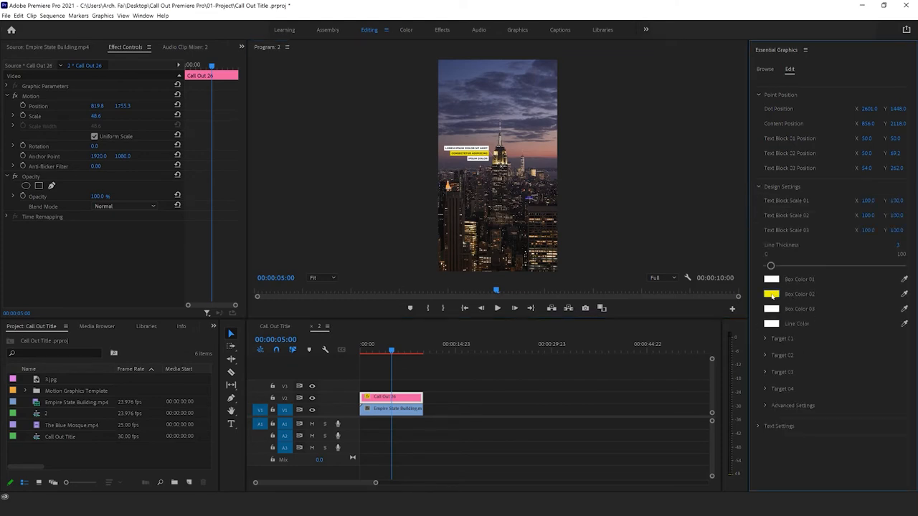
left_click(772, 294)
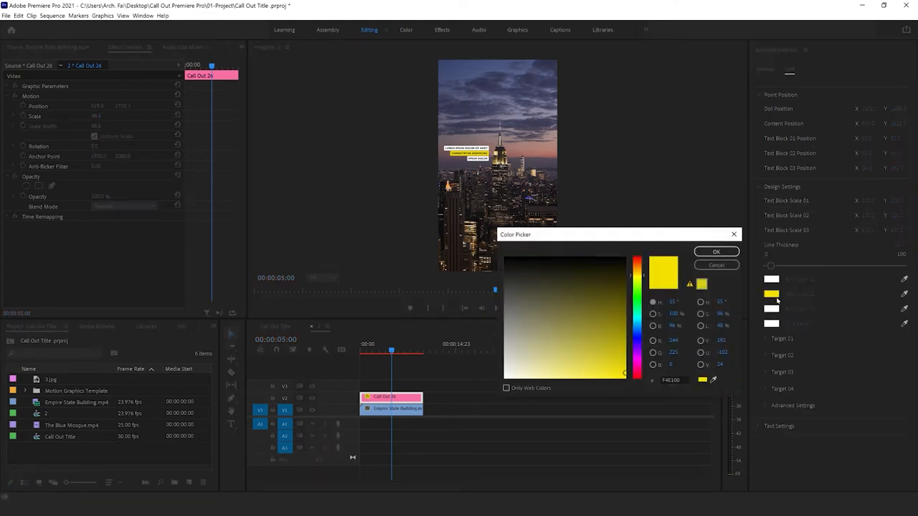
left_click(713, 381)
left_click(546, 157)
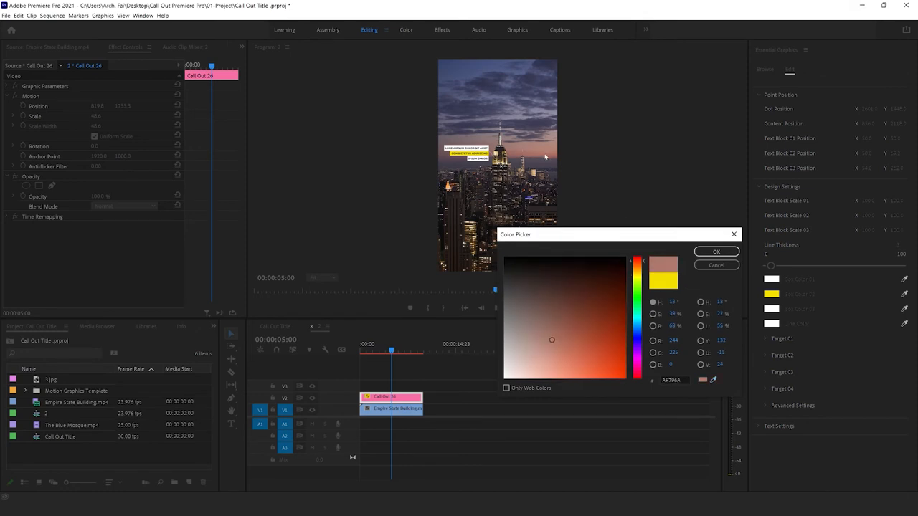
left_click(707, 252)
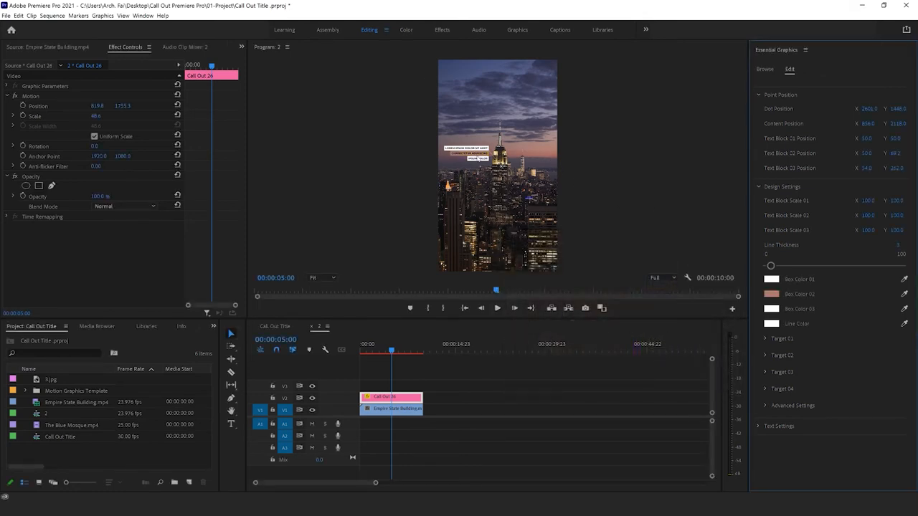
Step: Set the call-out's Box Color 02 to a dark bluish purple sampled from the cloudy sky in the footage
left_click(772, 294)
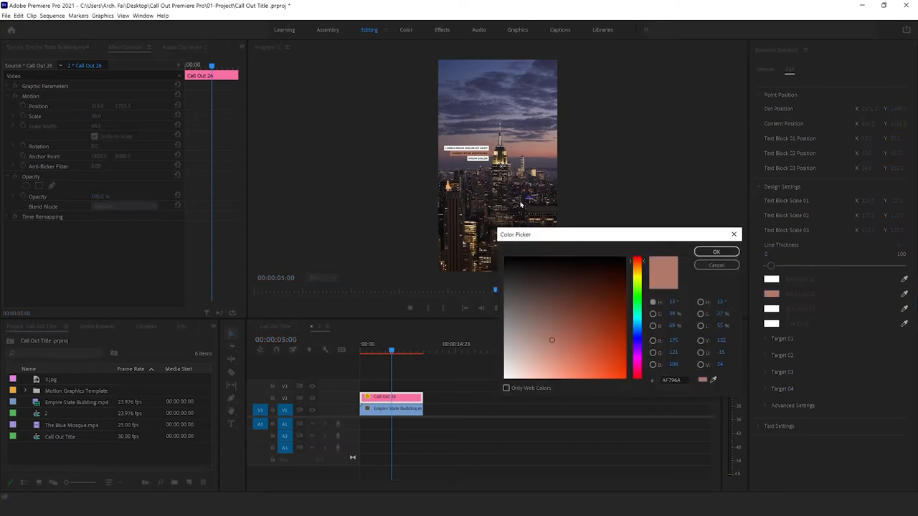
left_click(712, 380)
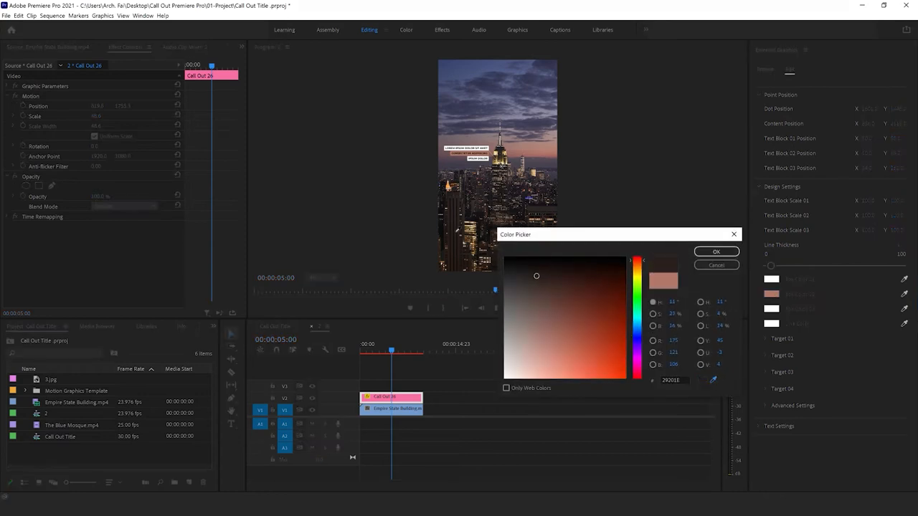
left_click(469, 113)
left_click(715, 252)
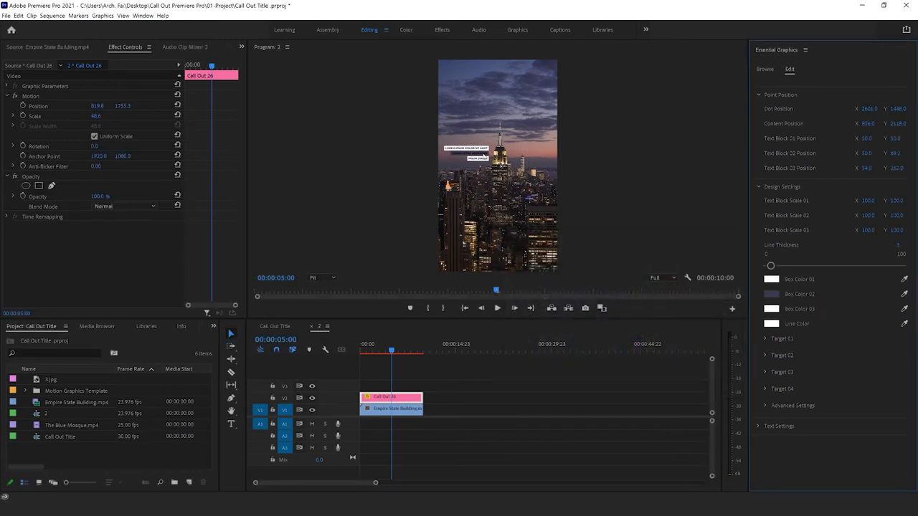
Step: In the call-out's Text Settings, set Text Color 02 to white (FFFFFF)
left_click(471, 158)
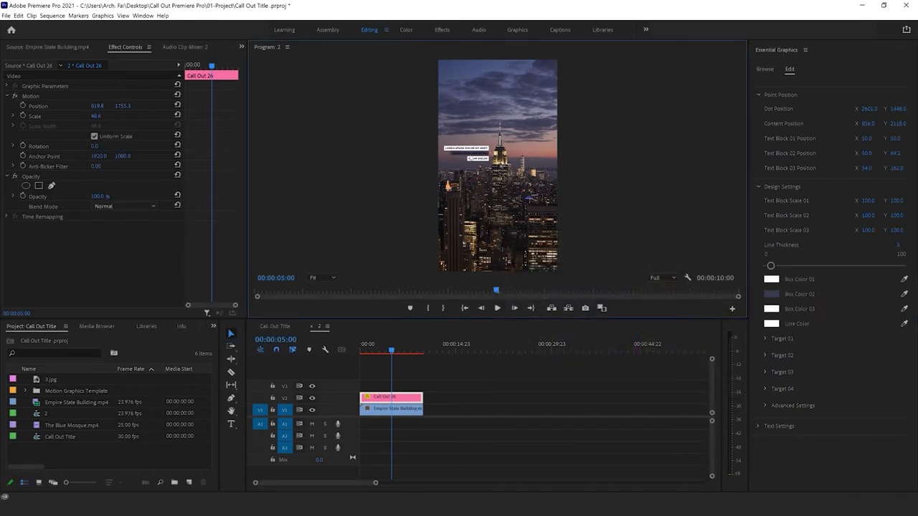
left_click(757, 427)
scroll(789, 401, "down", 5)
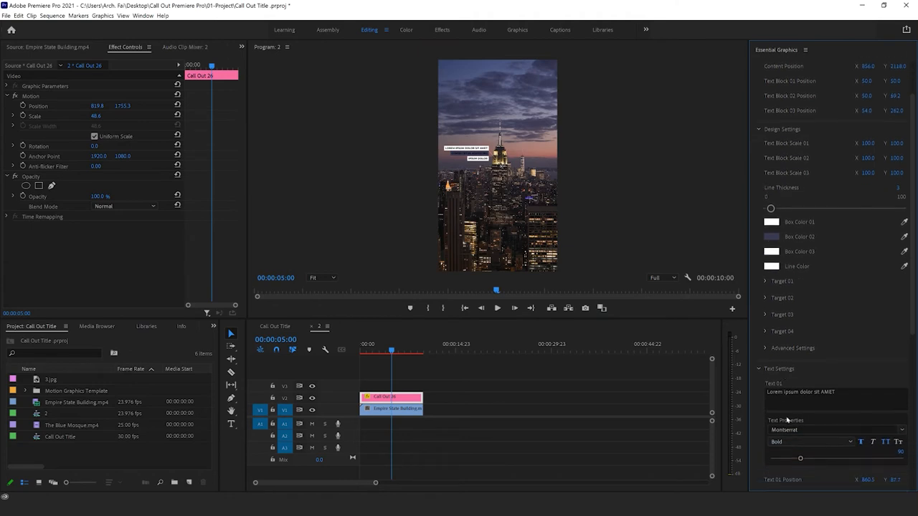
scroll(783, 387, "down", 4)
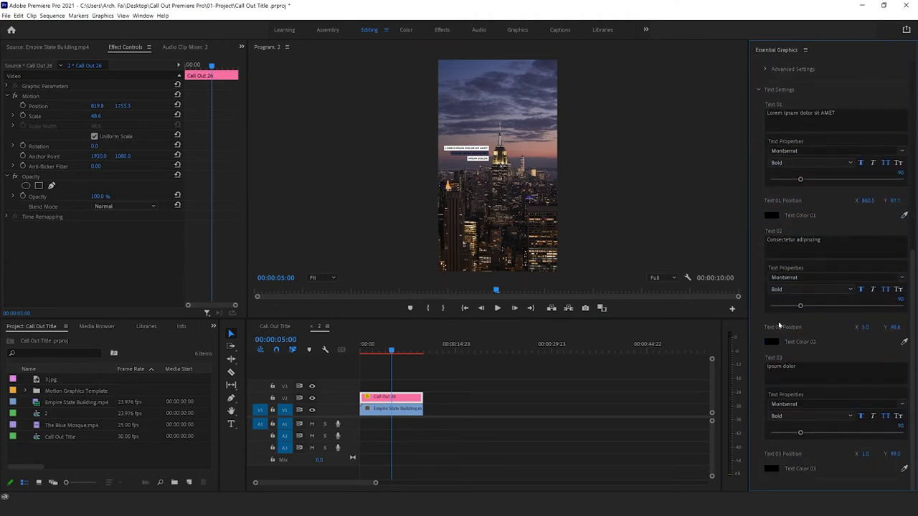
left_click(771, 342)
left_click_drag(533, 277, 497, 400)
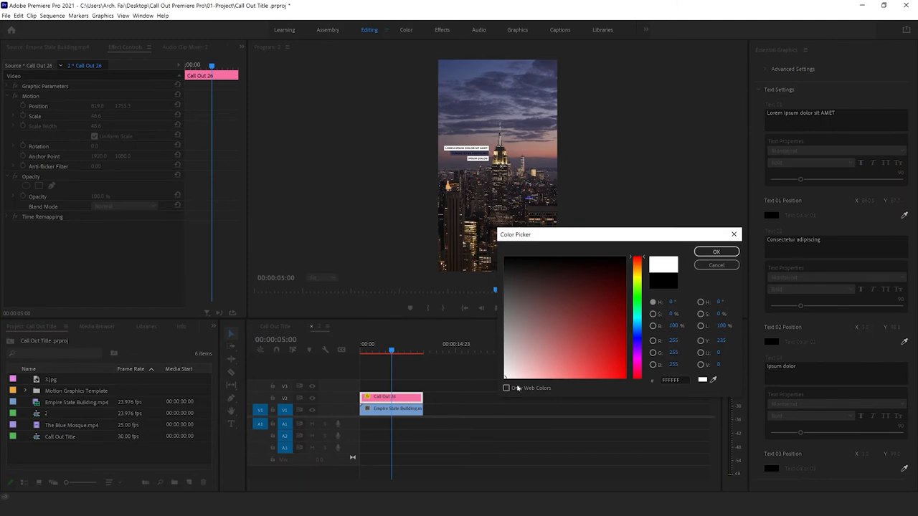
left_click(716, 251)
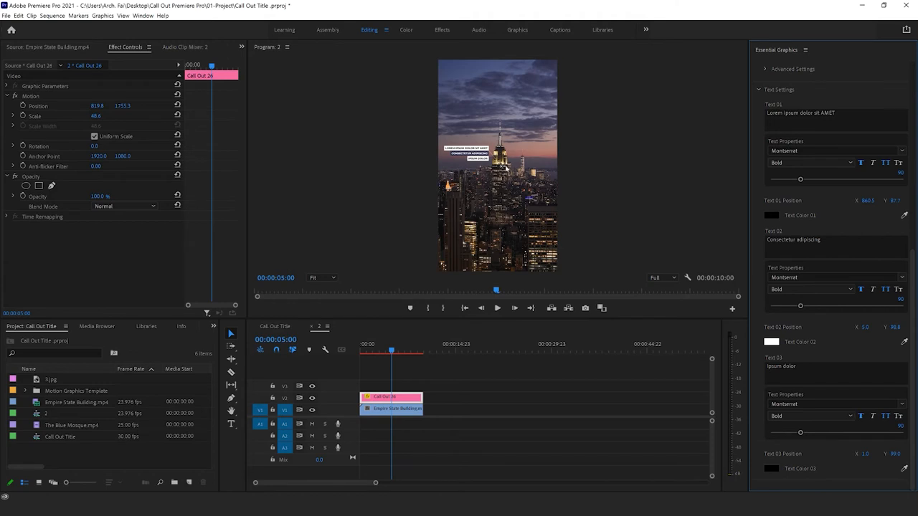
Step: Move the Call Out 26 graphic up to about 767.7, 1183.2 and set its Content Position X to 576.0
left_click(473, 155)
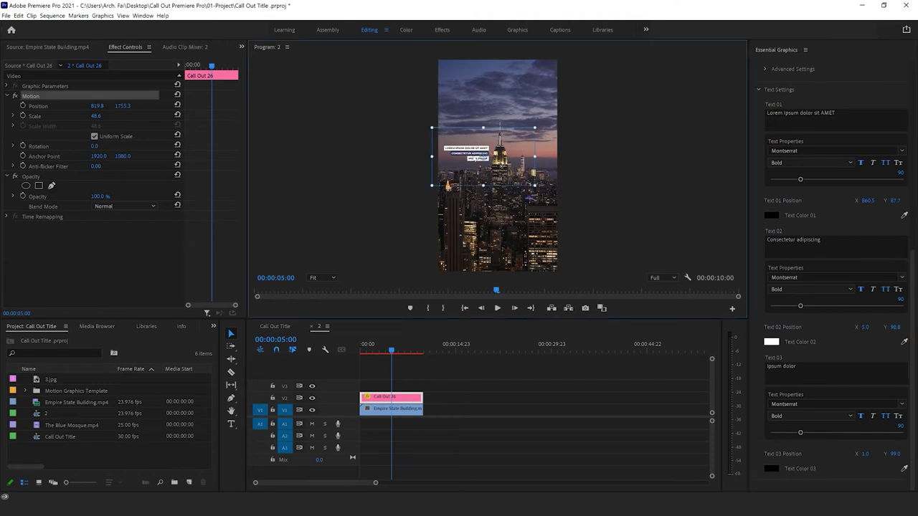
left_click_drag(476, 156, 473, 126)
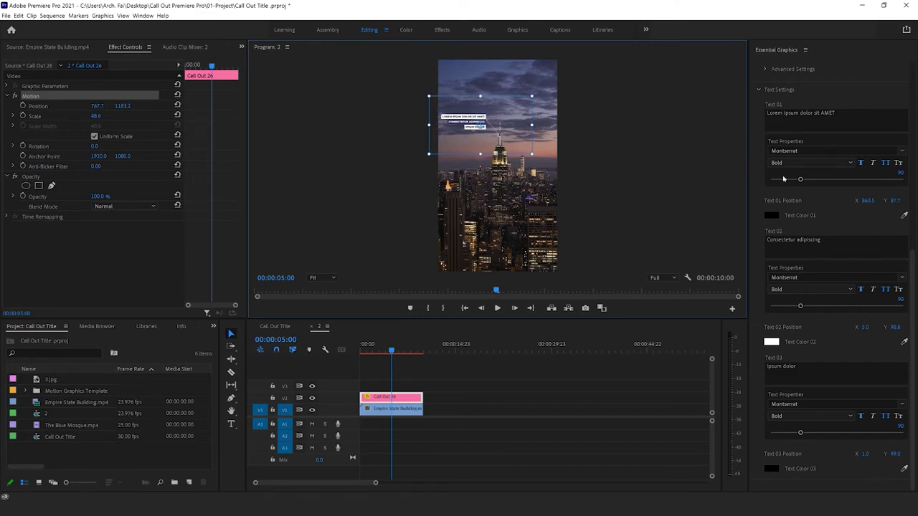
scroll(778, 138, "up", 2)
scroll(764, 142, "up", 8)
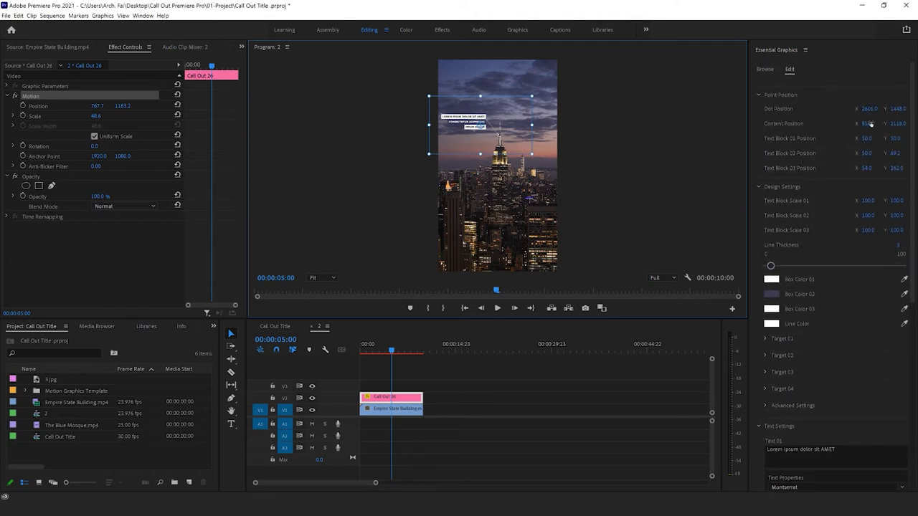
mouse_move(869, 124)
left_mouse_down()
mouse_move(917, 124)
mouse_move(871, 123)
left_mouse_up()
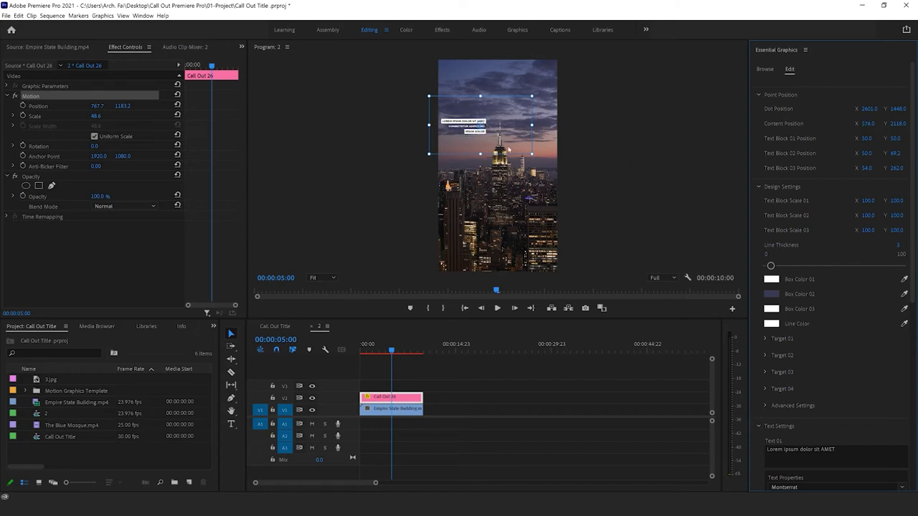
Step: Scale the Call Out 26 graphic to about 53.4 and place it beside the tower's spire at about 828.4, 1434.6
left_click_drag(498, 124, 505, 149)
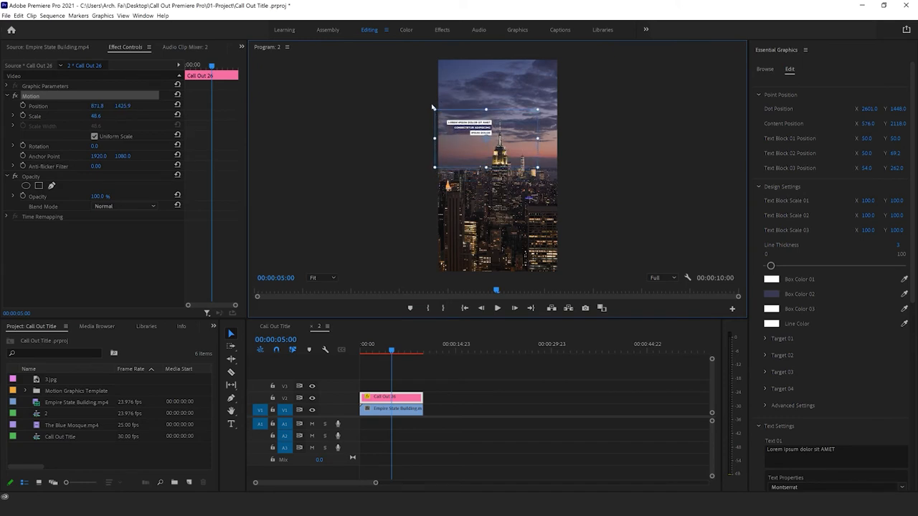
left_click_drag(435, 109, 430, 106)
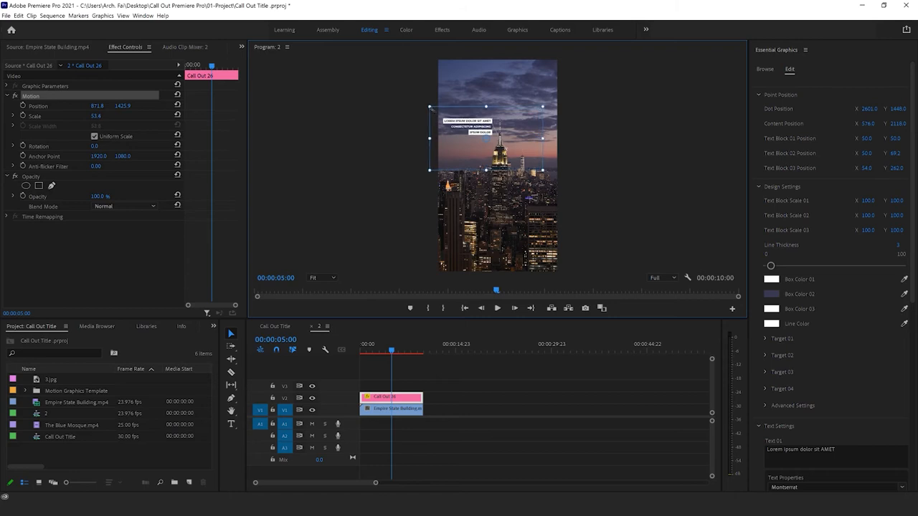
left_click_drag(507, 151, 503, 152)
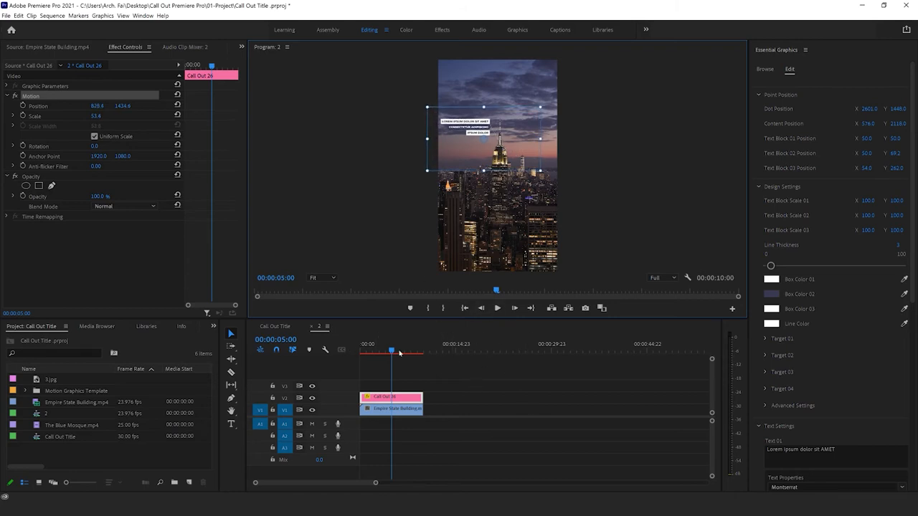
Step: Return the playhead to the sequence start, select both clips and mark In and Out points around the selection
left_click_drag(390, 350, 339, 350)
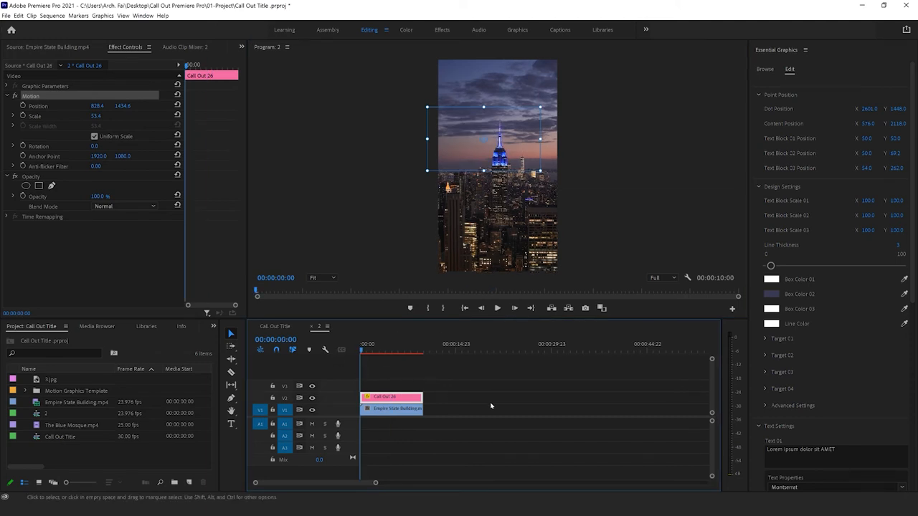
left_click_drag(442, 372, 351, 444)
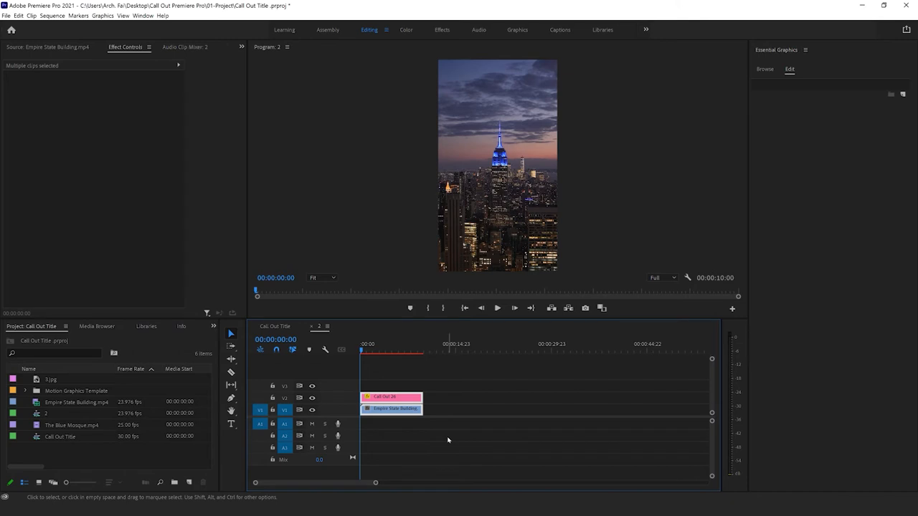
key("slash")
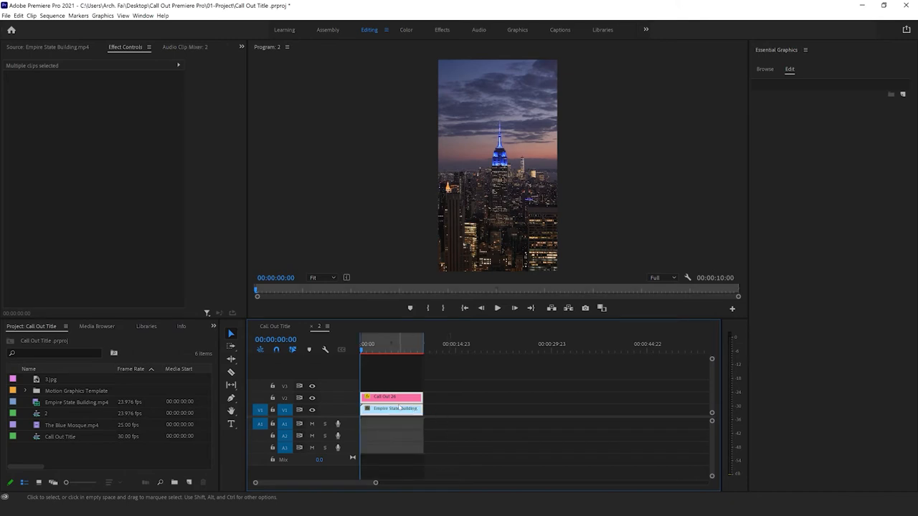
Step: Clear the In and Out points from the sequence
right_click(373, 342)
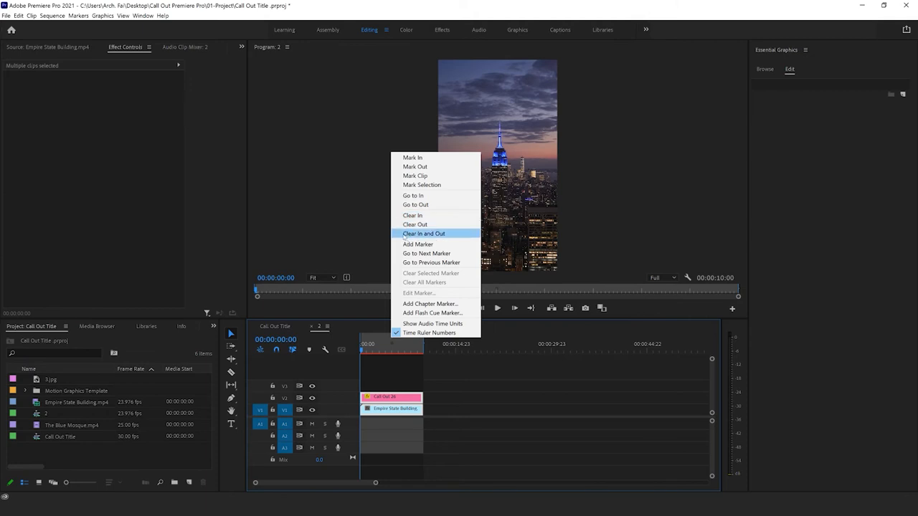
left_click(532, 333)
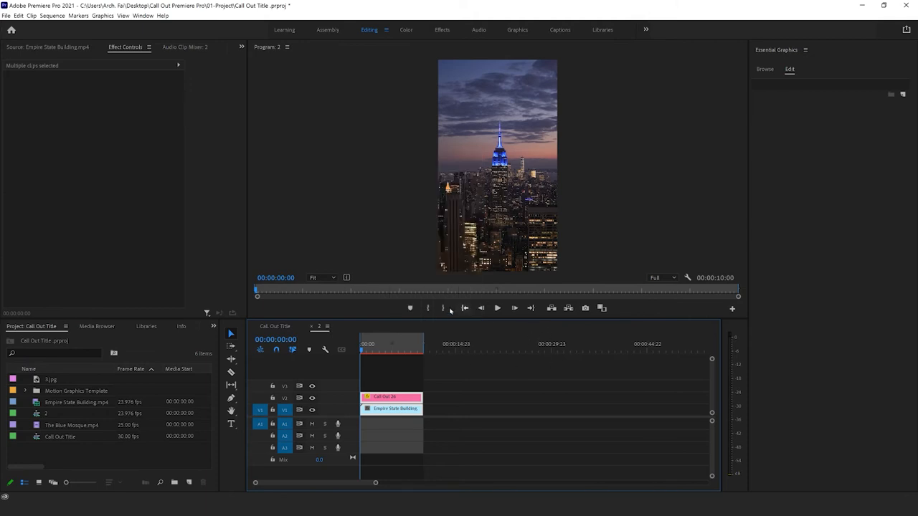
right_click(410, 342)
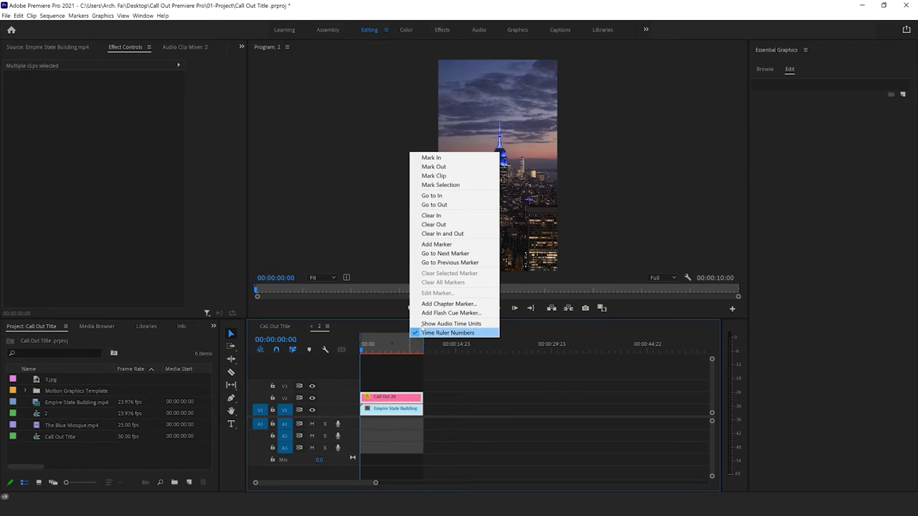
left_click(431, 215)
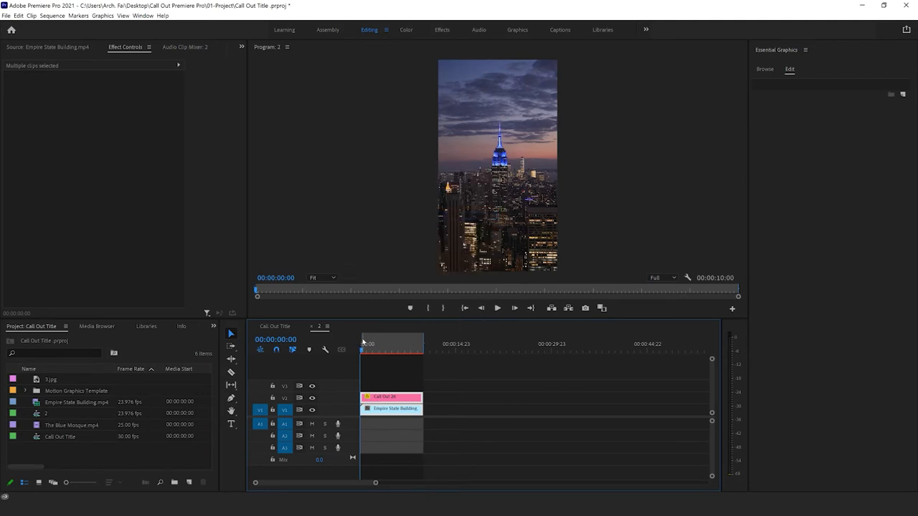
right_click(363, 343)
left_click(424, 236)
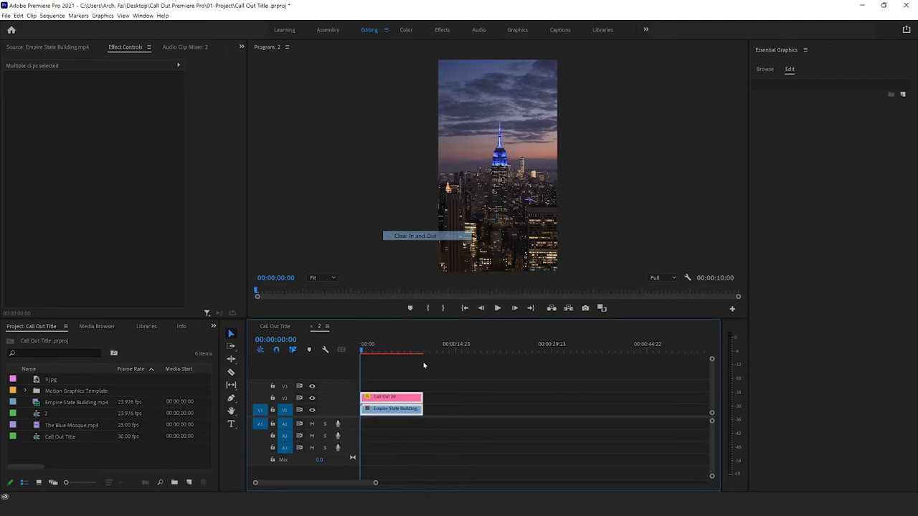
Step: Mark In at the sequence start and Out at 00:00:09:23, and render the In to Out range for preview
left_click(429, 310)
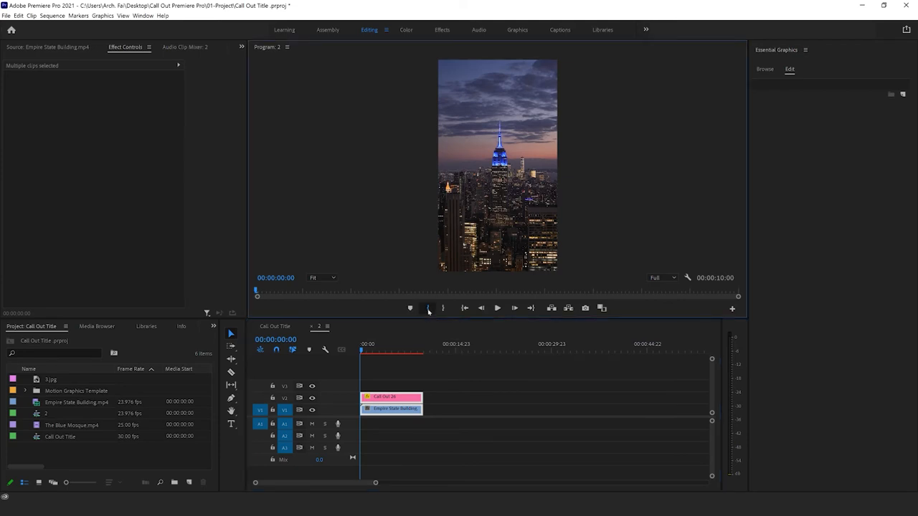
left_click(423, 345)
left_click(442, 311)
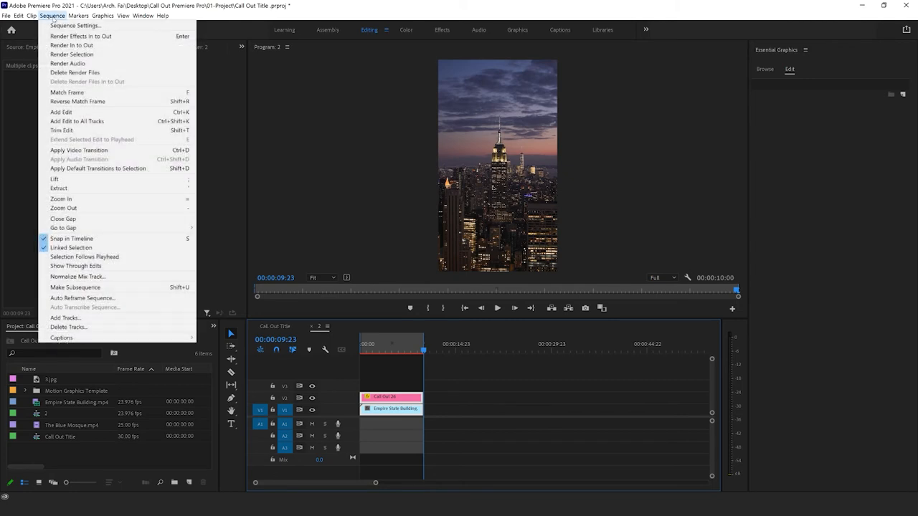
left_click(72, 45)
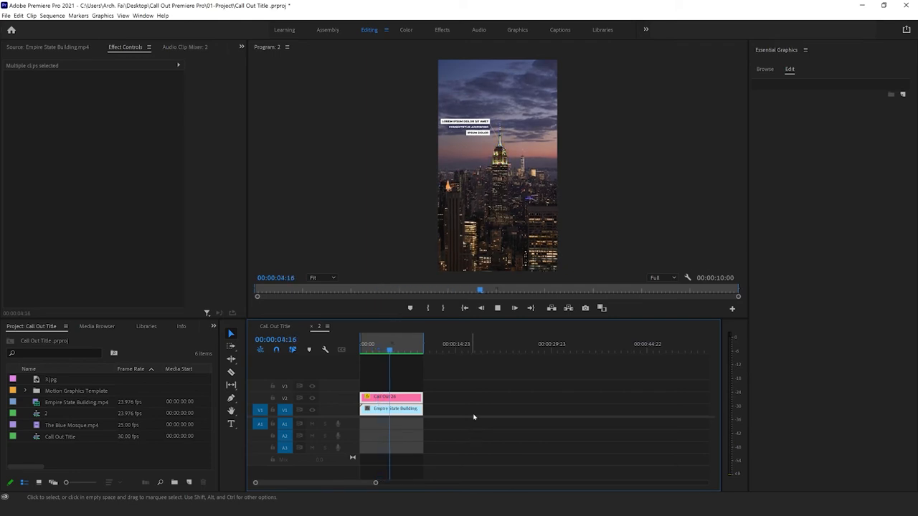
key("space")
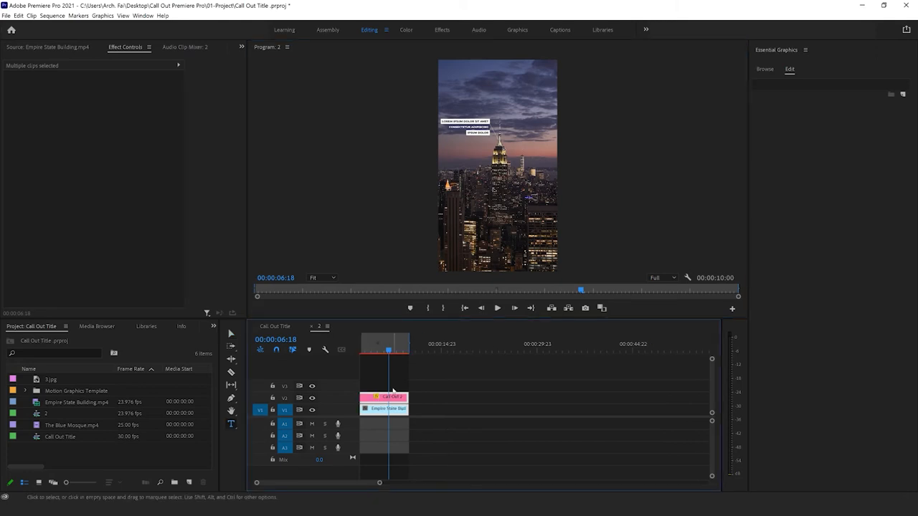
Step: Switch to the Call Out Title sequence and place The Blue Mosque.mp4 on track V1 after the existing clips, with the playhead at 00:00:09:09
left_click(276, 327)
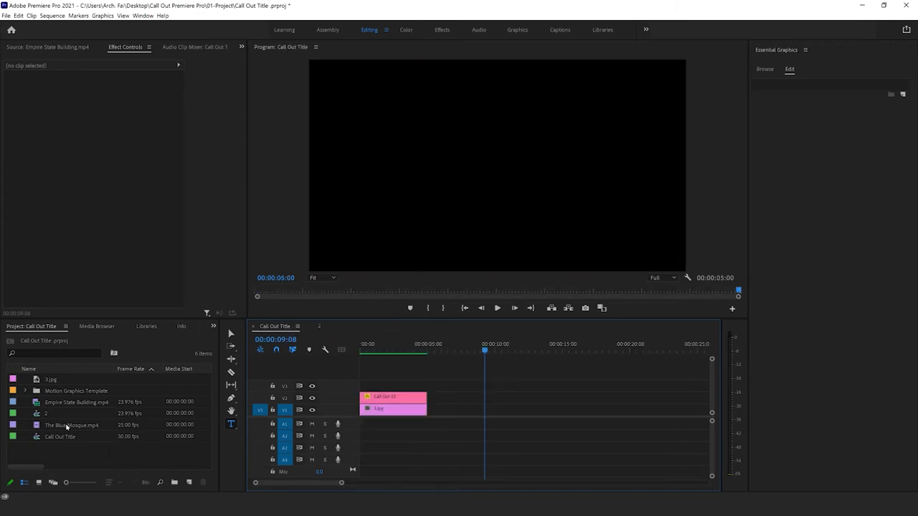
left_click_drag(64, 428, 474, 408)
mouse_move(475, 350)
left_mouse_down()
mouse_move(504, 350)
mouse_move(485, 356)
left_mouse_up()
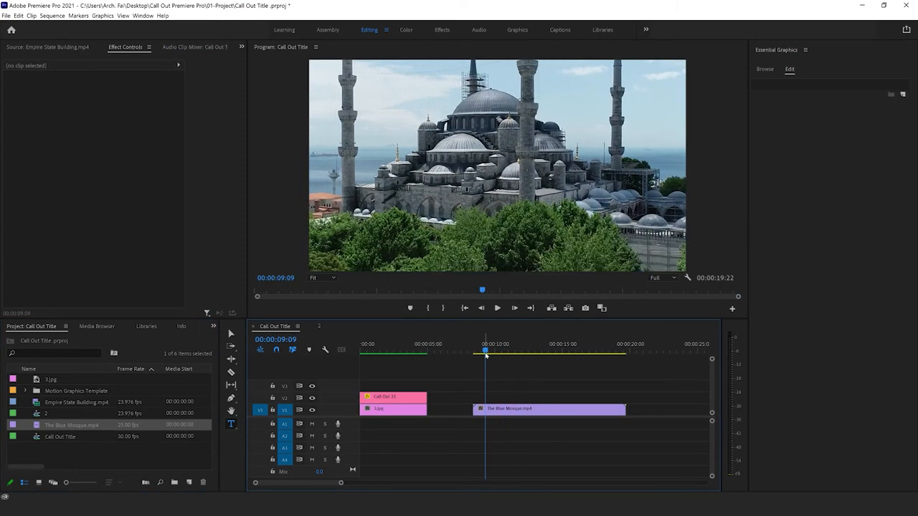
left_click(522, 416)
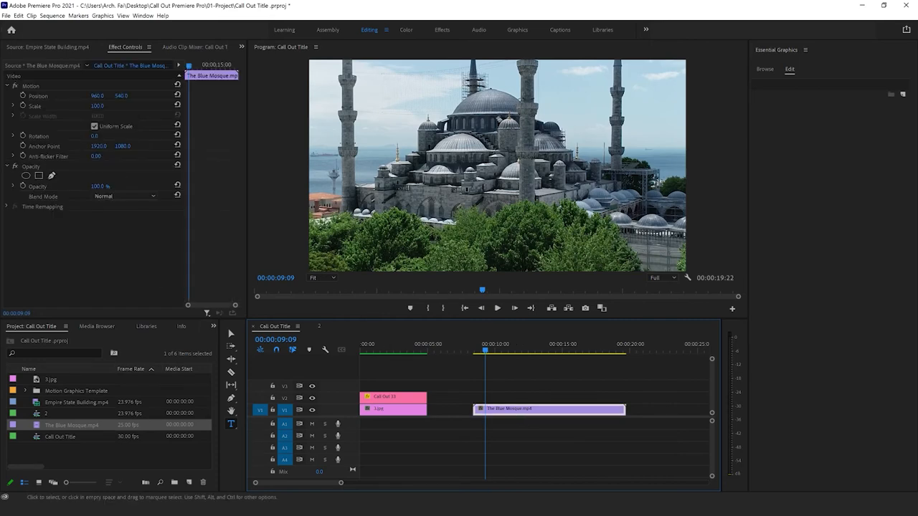
Step: Scale the Blue Mosque clip to the frame size and move the playhead to the clip's start at 00:00:08:13
right_click(526, 410)
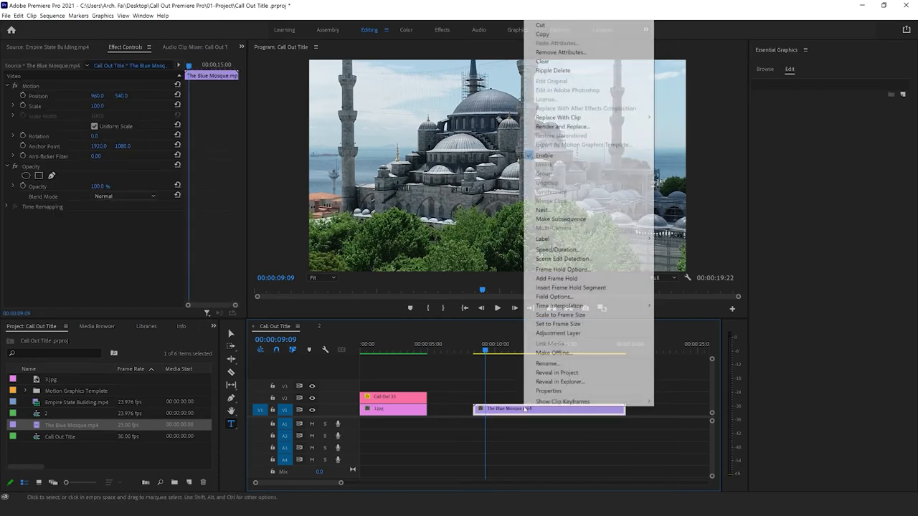
left_click(571, 316)
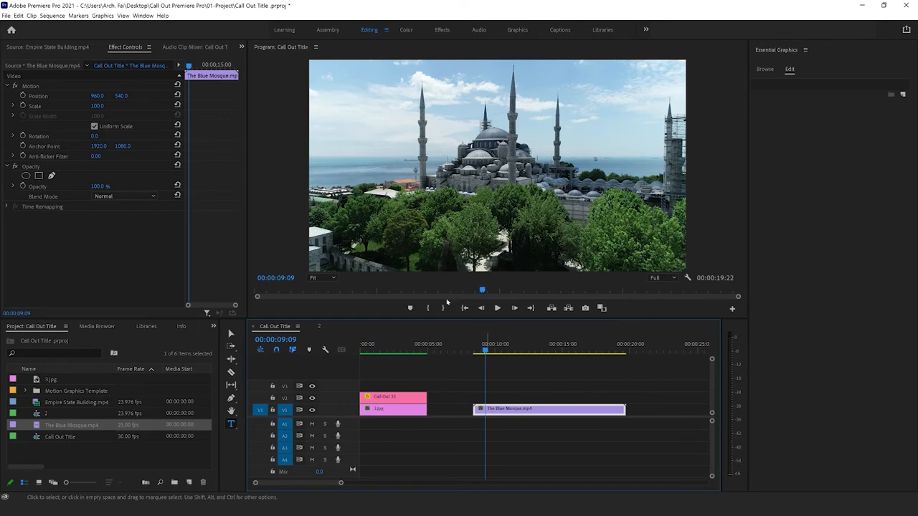
mouse_move(486, 353)
left_mouse_down()
mouse_move(475, 351)
mouse_move(580, 351)
mouse_move(514, 351)
mouse_move(459, 365)
mouse_move(475, 367)
left_mouse_up()
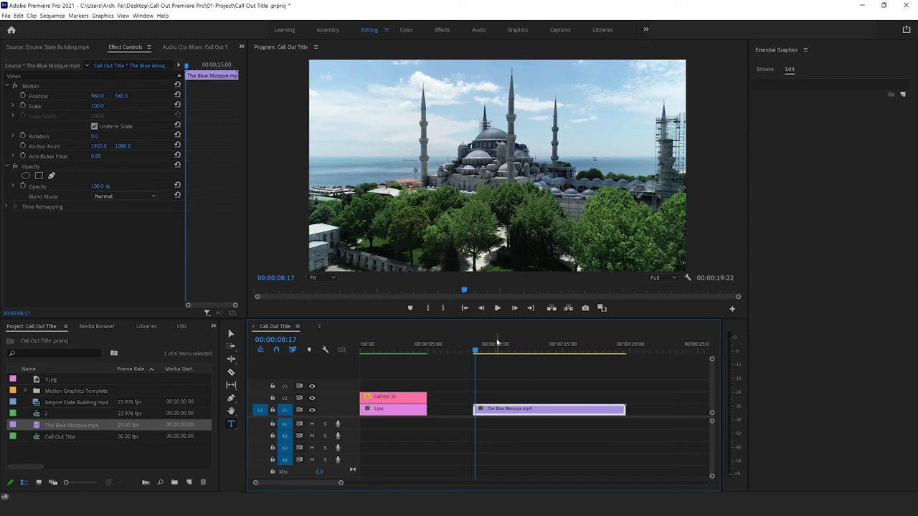
left_click(477, 351)
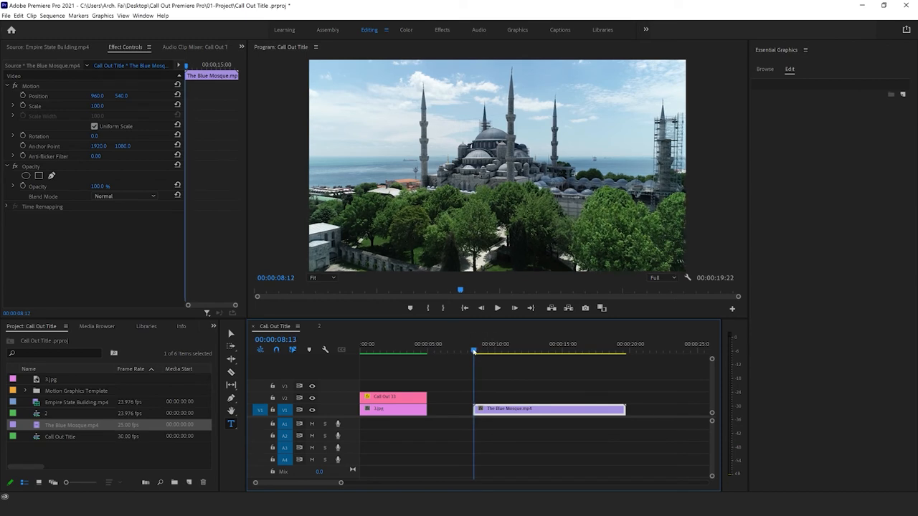
mouse_move(476, 351)
left_mouse_down()
mouse_move(582, 351)
mouse_move(624, 362)
mouse_move(474, 360)
left_mouse_up()
Step: Place the Call Out 26 template on V2 above the Blue Mosque clip and trim the mosque clip's end to match it
left_click(767, 71)
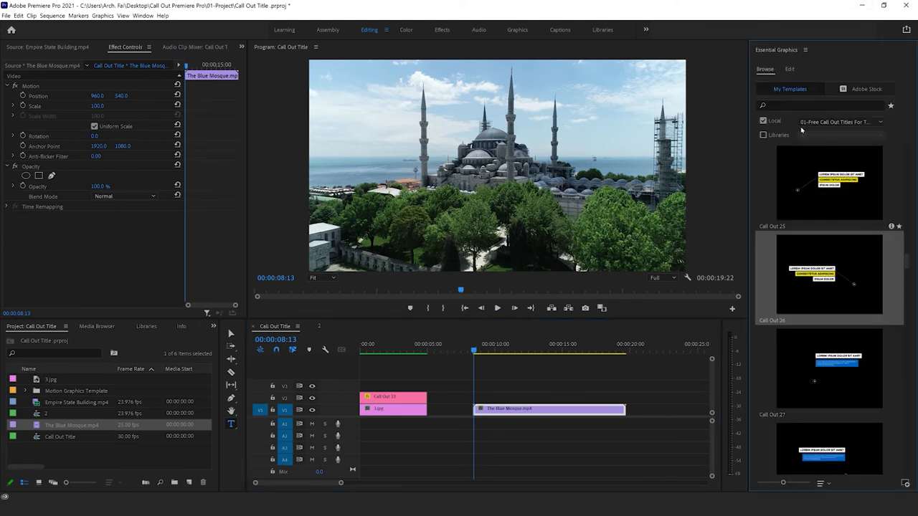
scroll(834, 322, "down", 2)
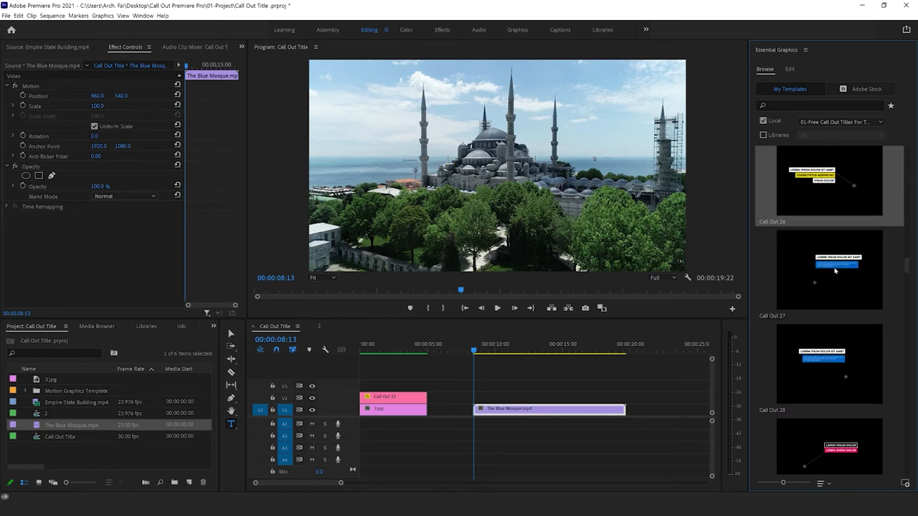
left_click_drag(828, 183, 479, 402)
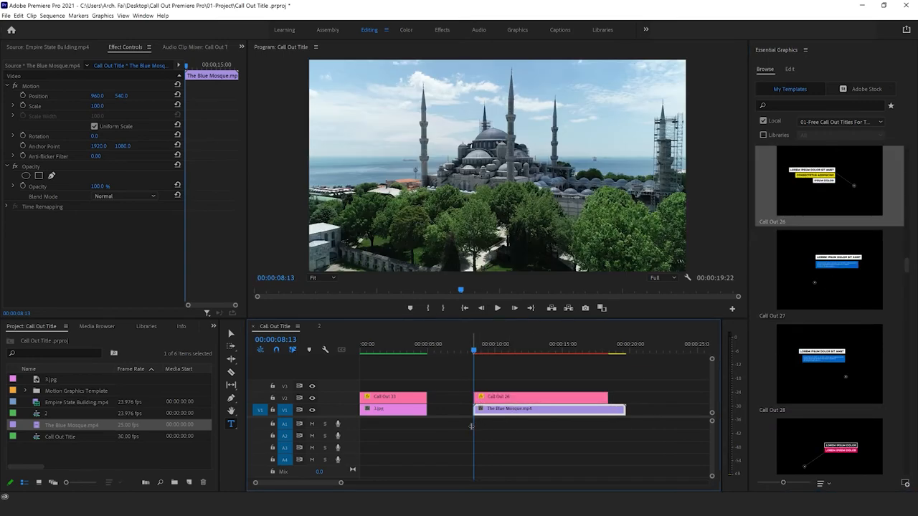
left_click(466, 349)
left_click(496, 398)
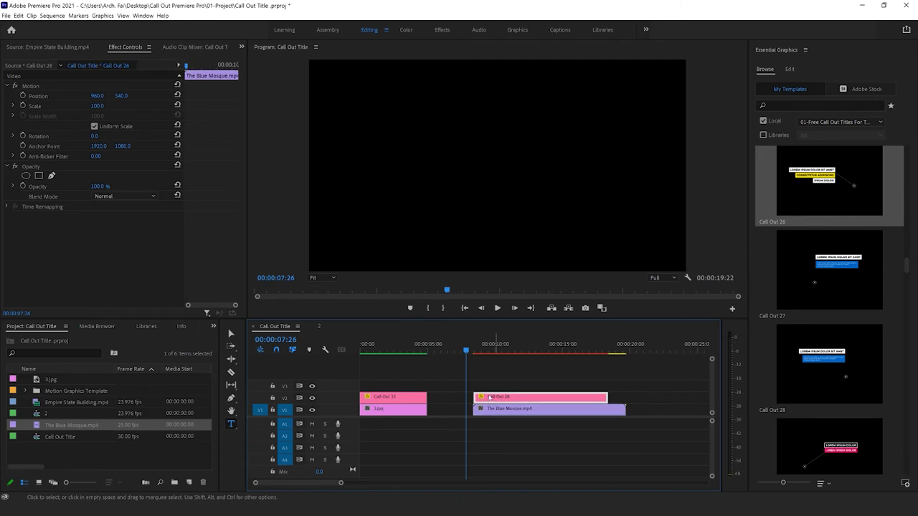
left_click_drag(482, 400, 502, 400)
left_click_drag(624, 410, 607, 414)
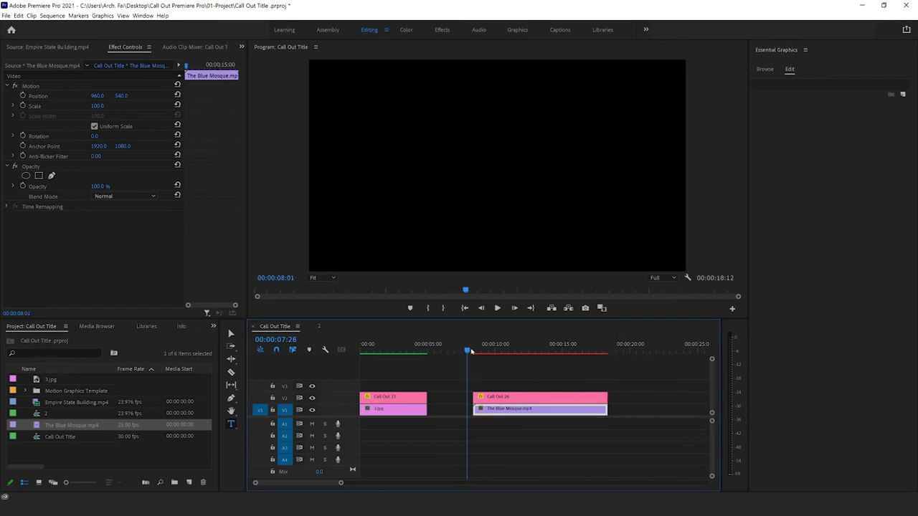
Step: Move the playhead to 00:00:10:17 and scale the Call Out 26 clip to the frame size
left_click(479, 350)
left_click_drag(481, 352, 503, 353)
left_click(528, 400)
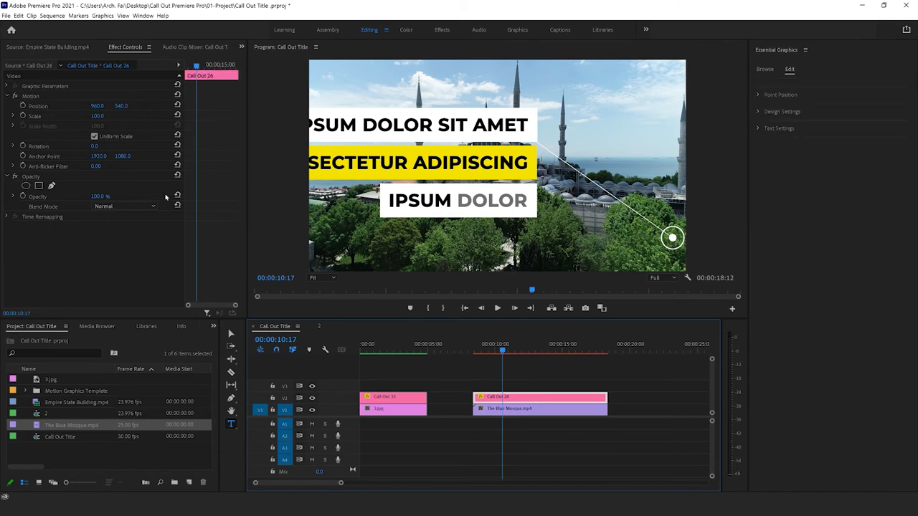
right_click(556, 398)
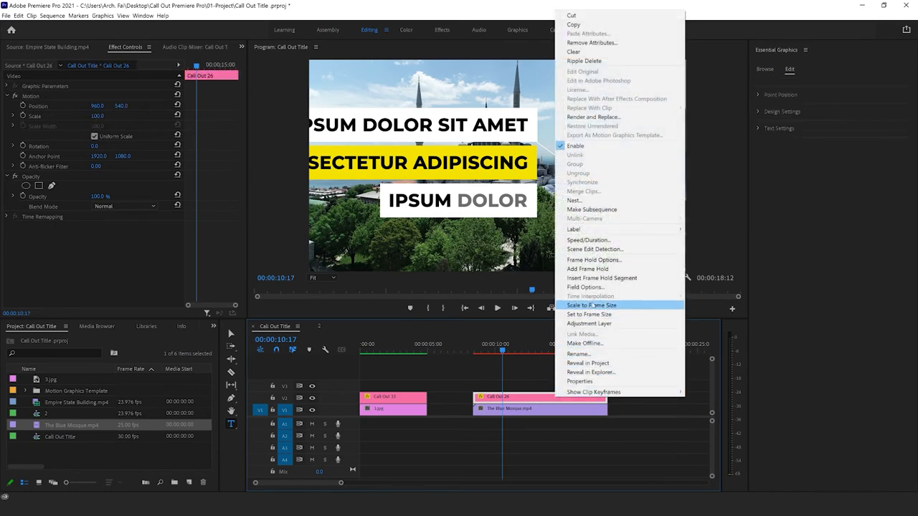
left_click(594, 306)
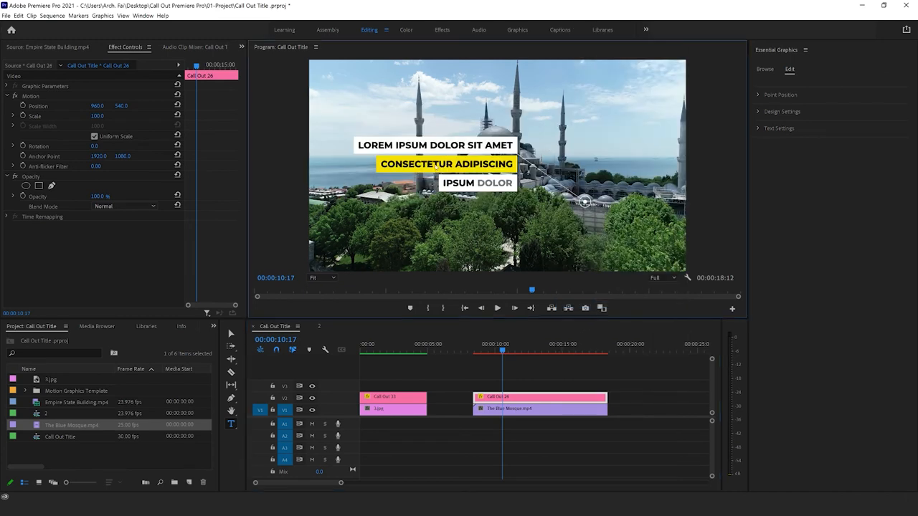
Step: Shrink Call Out 26 to a scale of about 53 and move it beside the mosque to position about 541, 479
left_click(43, 106)
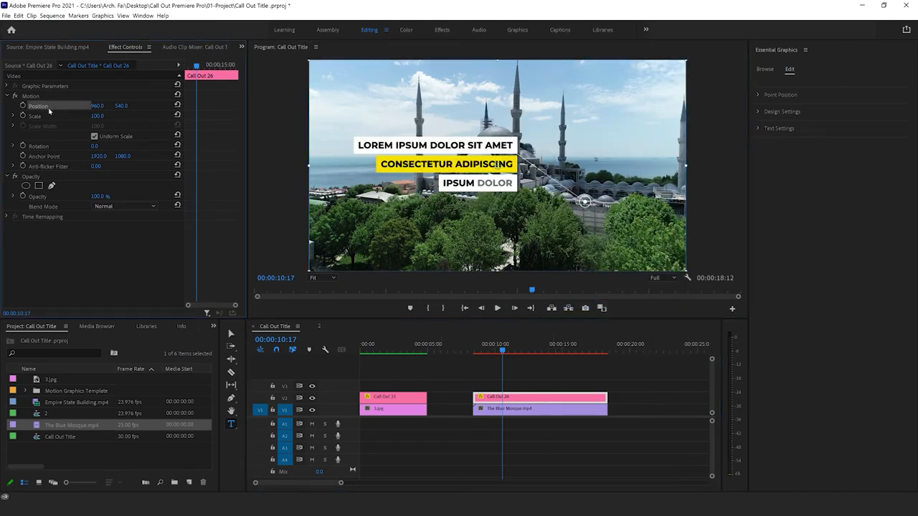
left_click_drag(310, 271, 356, 247)
left_click_drag(497, 165, 398, 145)
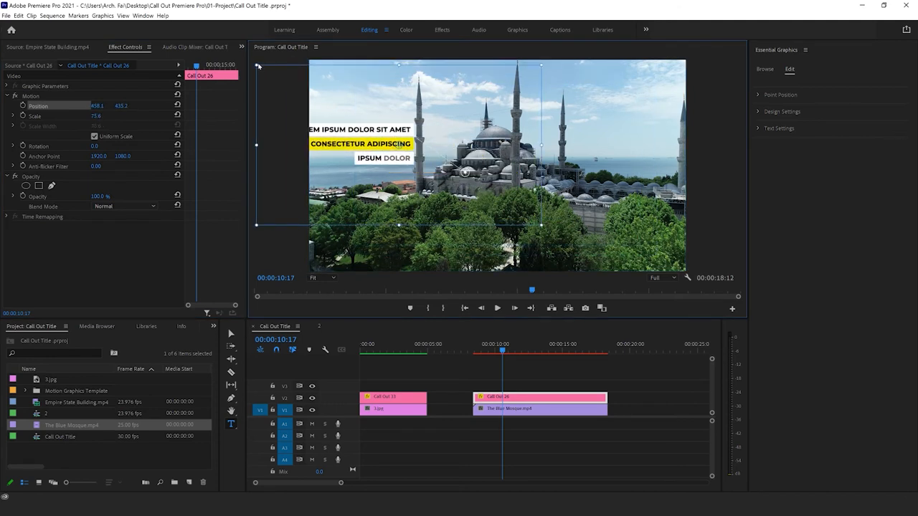
left_click_drag(258, 67, 276, 75)
left_click_drag(375, 161, 378, 164)
left_click(757, 95)
mouse_move(868, 124)
left_mouse_down()
mouse_move(846, 124)
mouse_move(903, 123)
mouse_move(875, 125)
left_mouse_up()
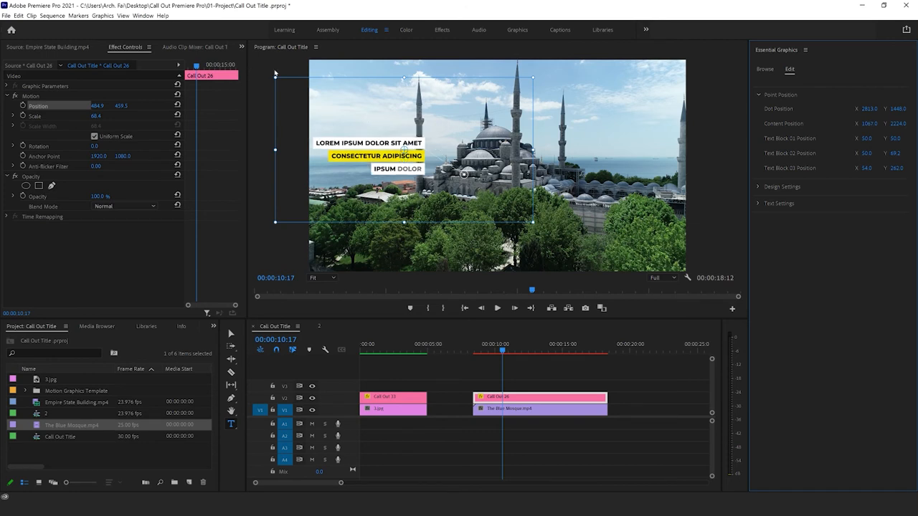
left_click_drag(279, 80, 297, 95)
left_click_drag(414, 160, 425, 163)
Step: Set the scale of Call Out 26 to 60
left_click(96, 115)
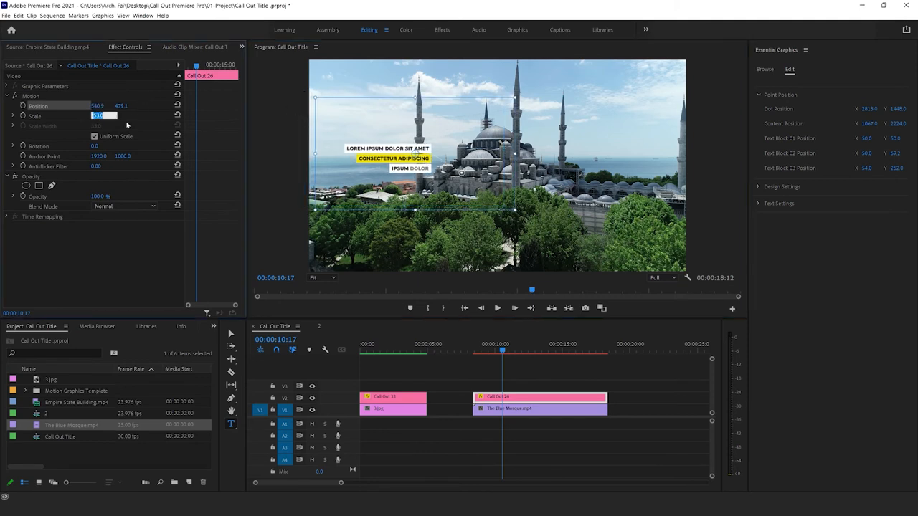
type("55")
key("Return")
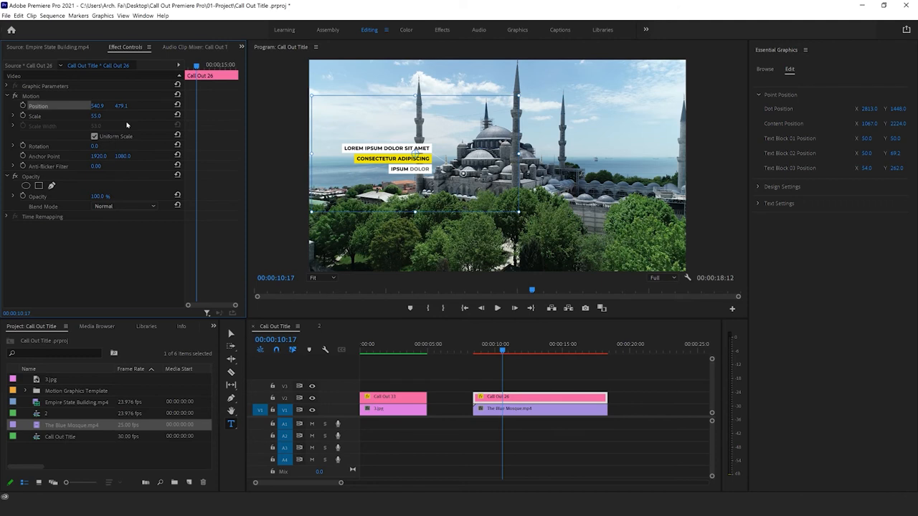
left_click(105, 117)
type("60")
key("Return")
Step: Shift the call-out's text by setting its Content Position to X 962 and Y 1918
left_click_drag(873, 125, 823, 125)
left_click_drag(909, 123, 846, 124)
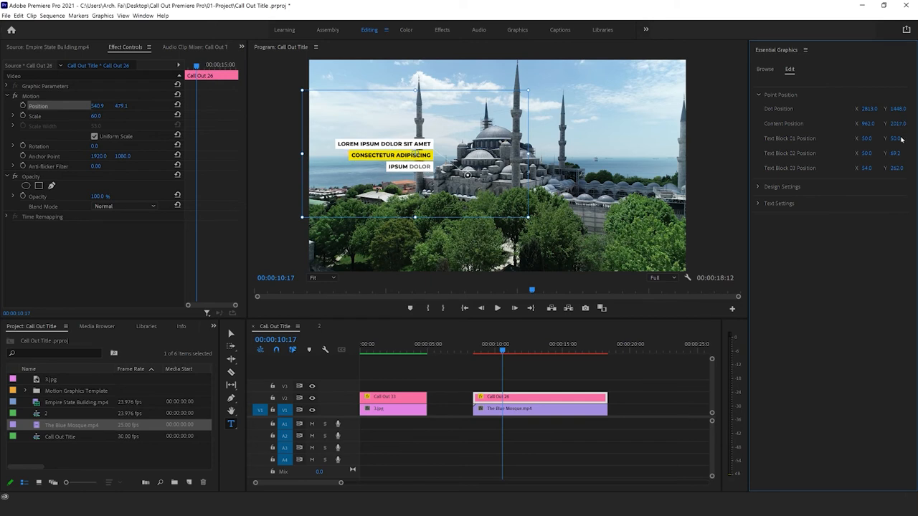
left_click_drag(903, 126, 902, 126)
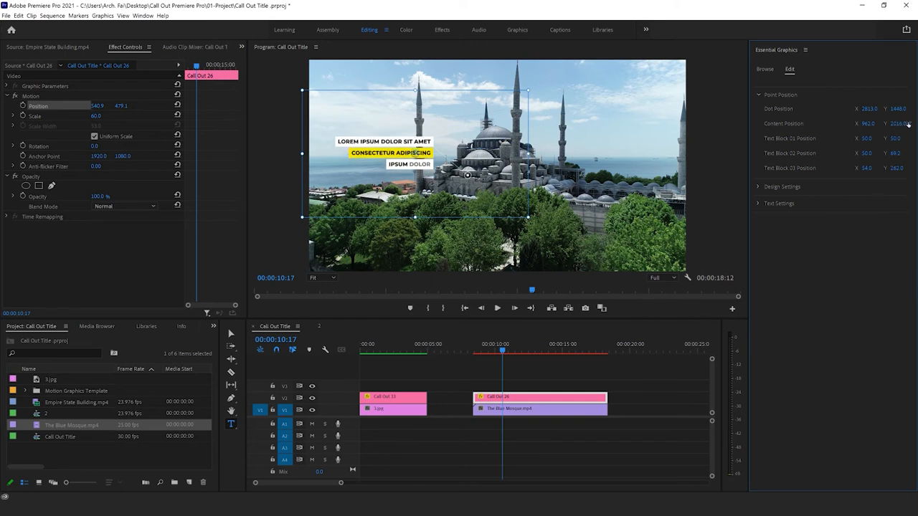
left_click_drag(896, 124, 854, 123)
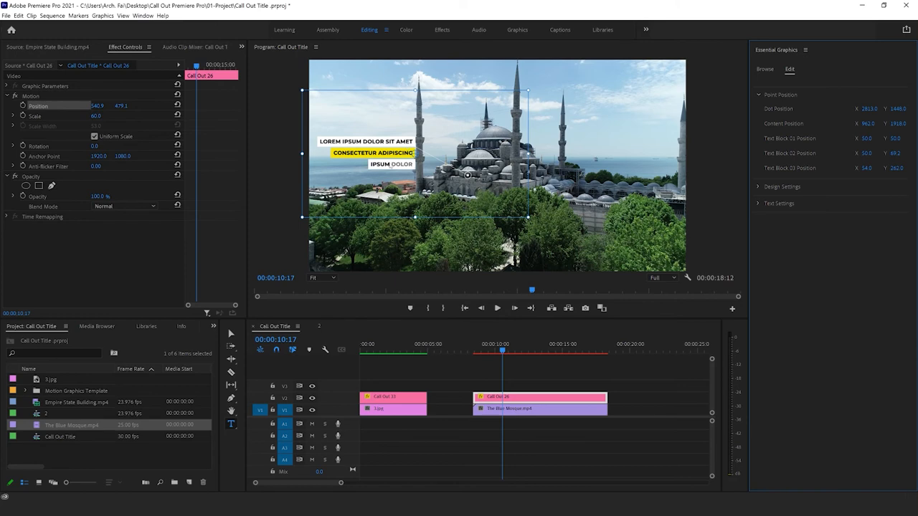
Step: Mark In at 00:00:08:12 and Out at 00:00:18:10 around the mosque and Call Out 26 clips, and render In to Out
left_click_drag(634, 372, 475, 452)
right_click(493, 398)
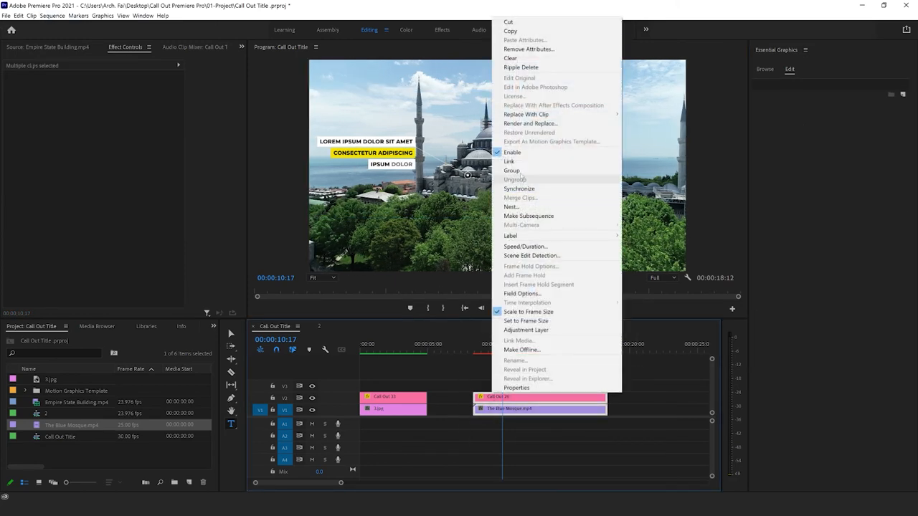
left_click(474, 350)
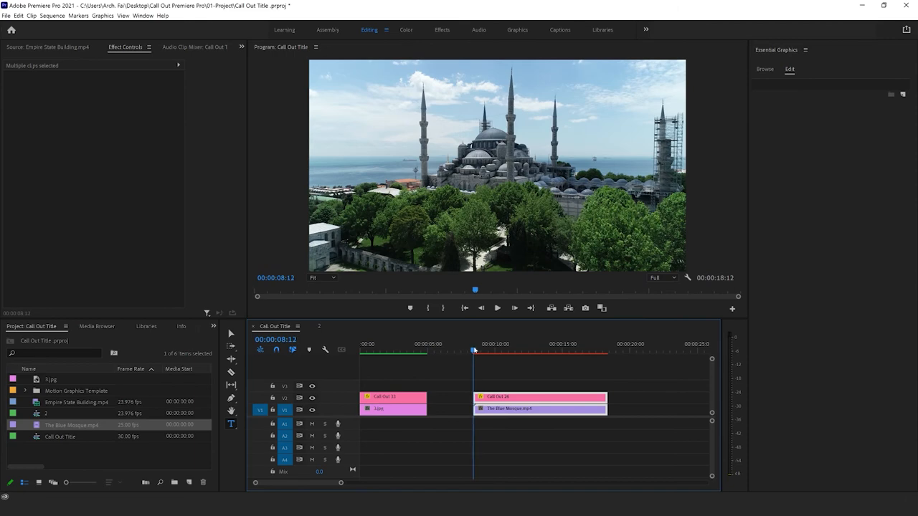
right_click(474, 350)
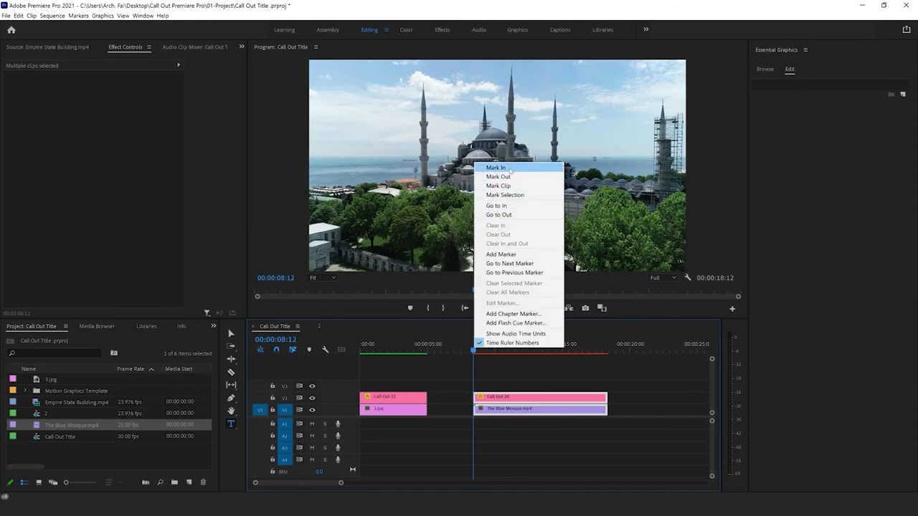
left_click(495, 168)
left_click(607, 350)
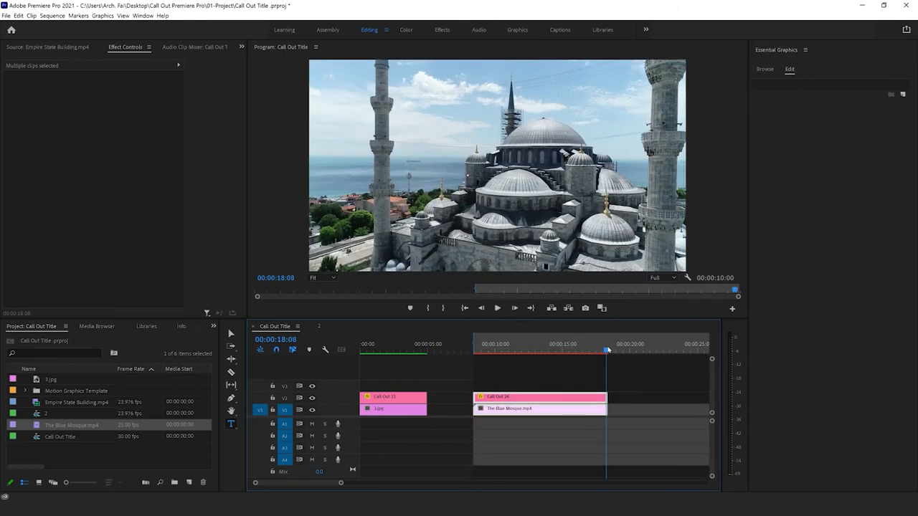
right_click(608, 350)
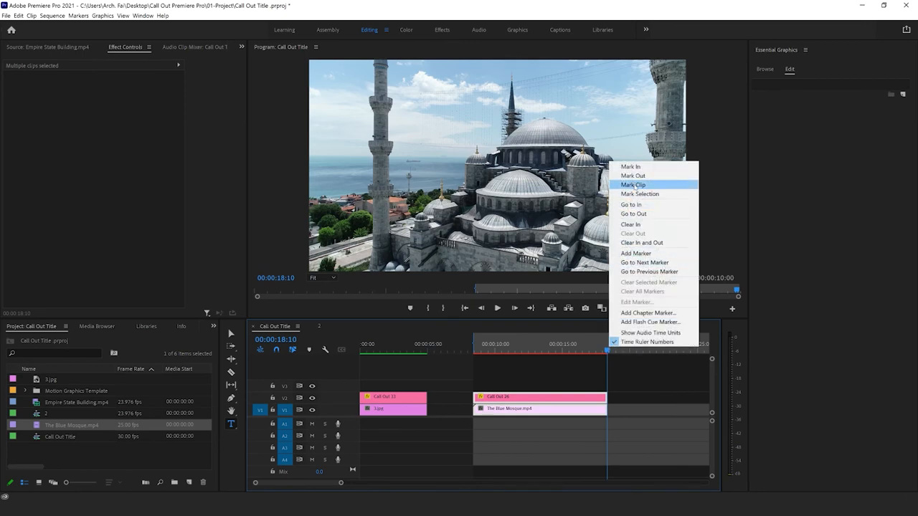
left_click(634, 175)
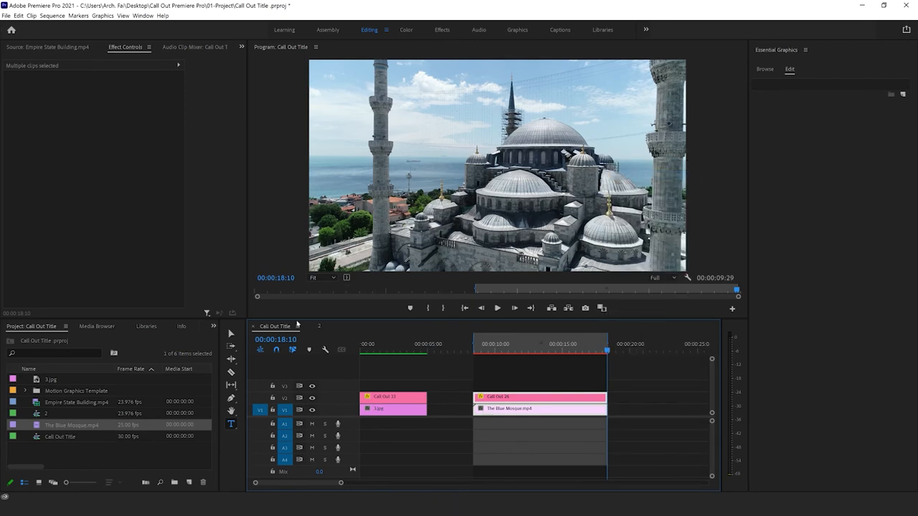
left_click(52, 16)
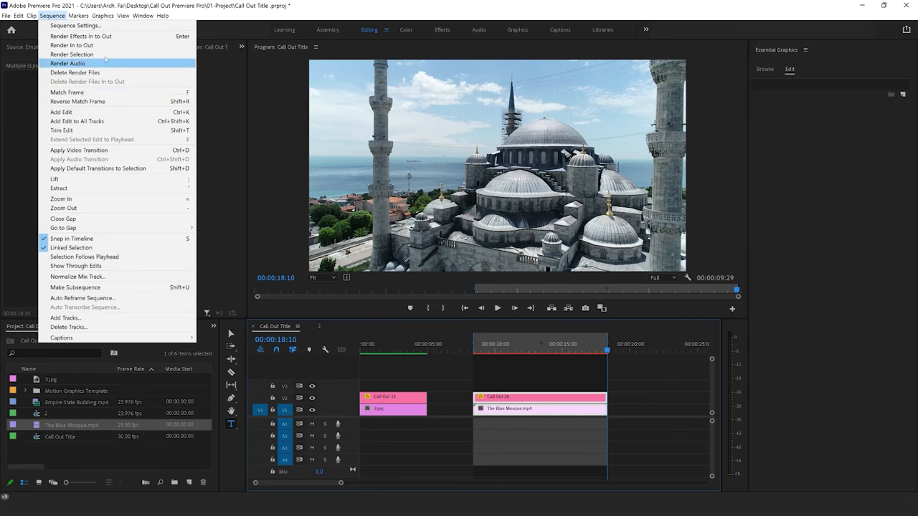
left_click(71, 45)
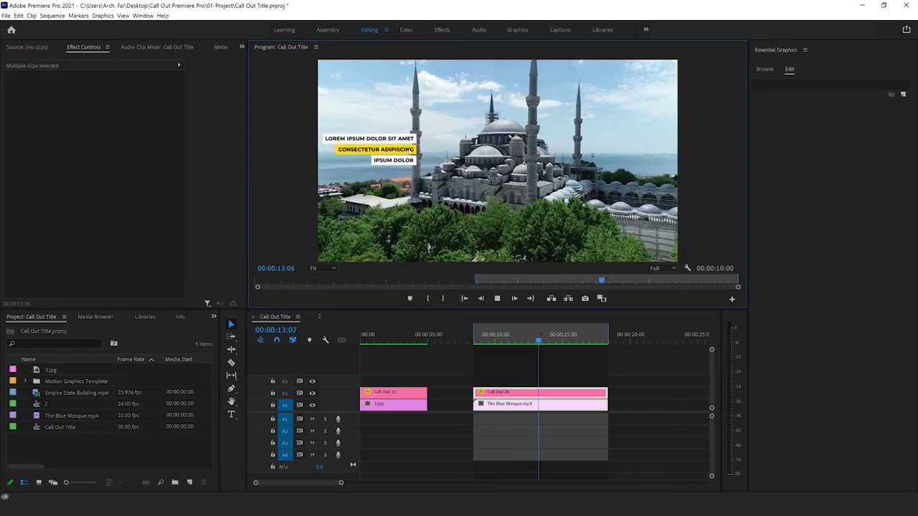
Step: Stop the preview playback, return the playhead to 00:00:08:13 and clear the In and Out points
left_click(497, 299)
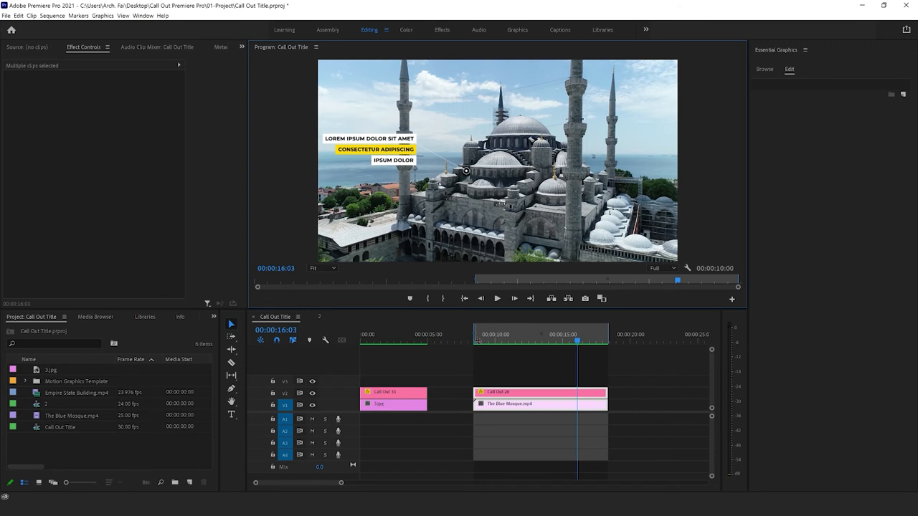
mouse_move(479, 342)
left_mouse_down()
mouse_move(598, 340)
mouse_move(475, 341)
left_mouse_up()
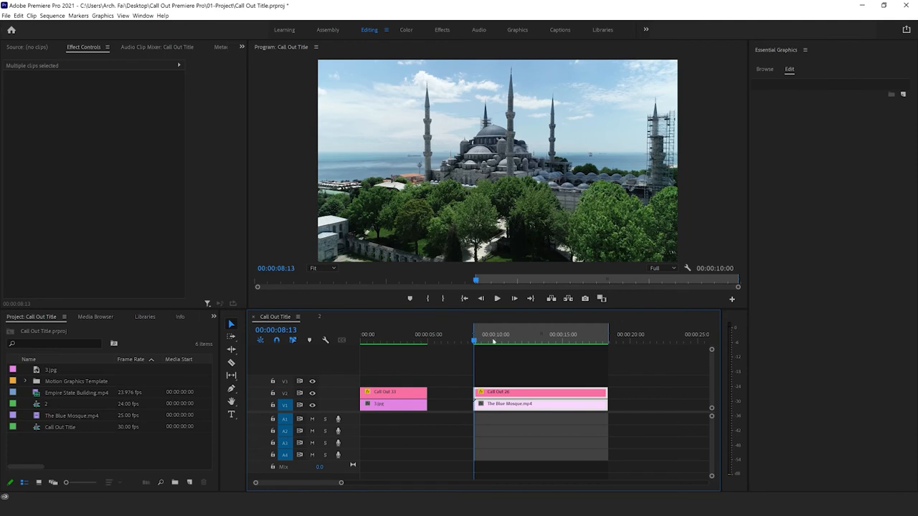
right_click(540, 327)
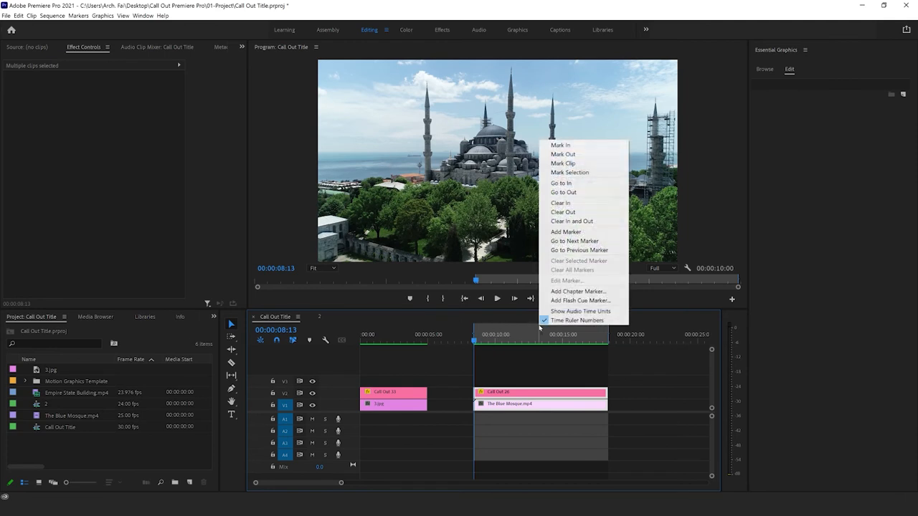
left_click(572, 221)
Step: Select Call Out 26 and turn on Position keyframing at 00:00:08:14, one frame after the clip's start
left_click(510, 383)
left_click(509, 395)
left_click(473, 342)
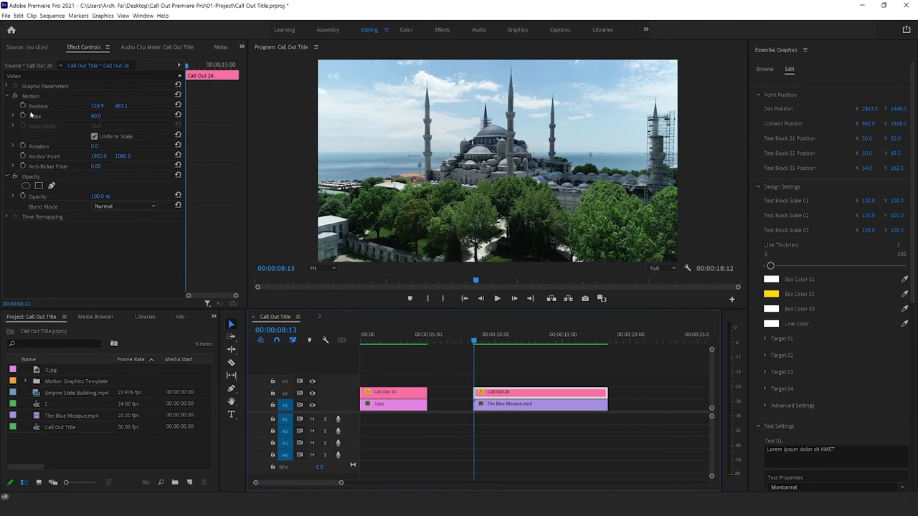
left_click(514, 298)
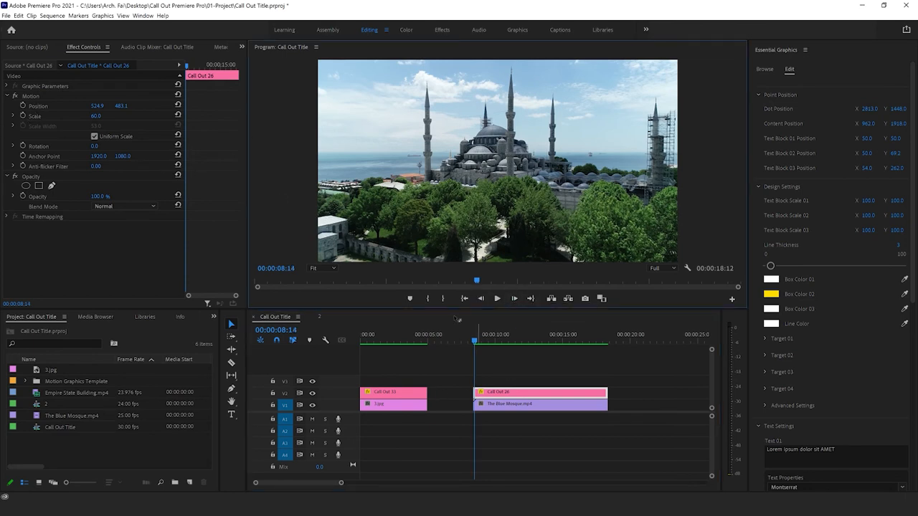
left_click(22, 105)
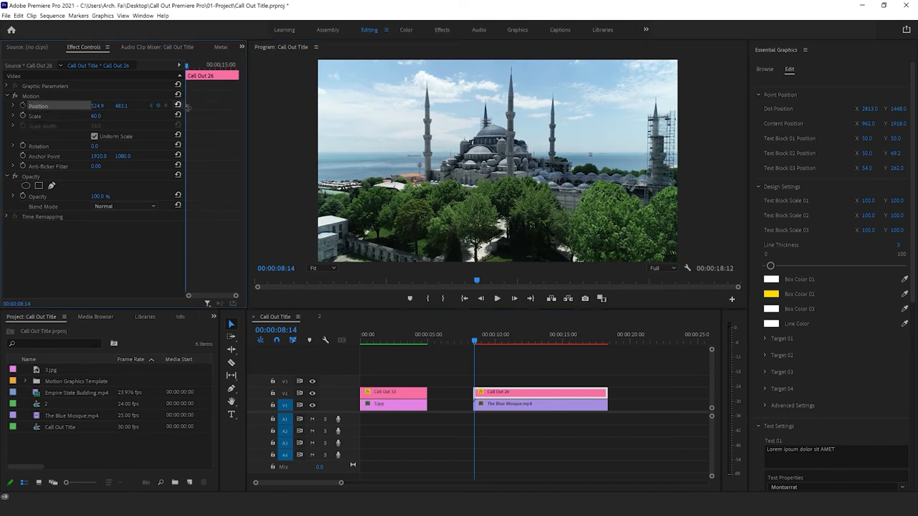
Step: Zoom the preview to 400% and move Call Out 26 to Position 525.9, 455.1 at 00:00:08:14, placing its dot on the small dome
left_click(43, 96)
left_click(331, 269)
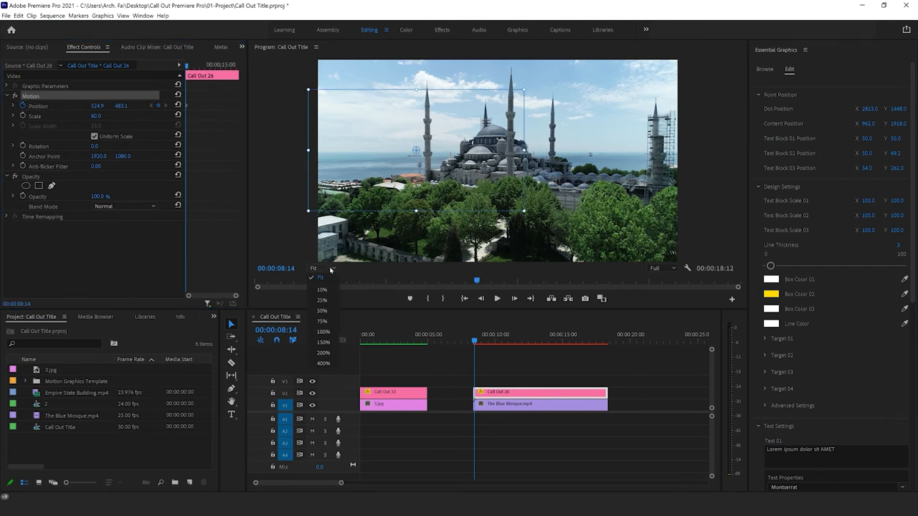
left_click(322, 353)
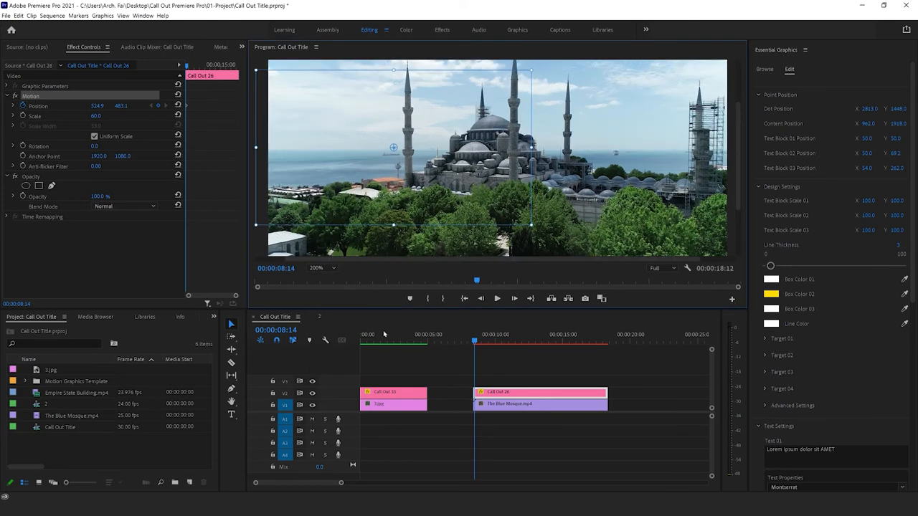
left_click_drag(669, 312, 669, 343)
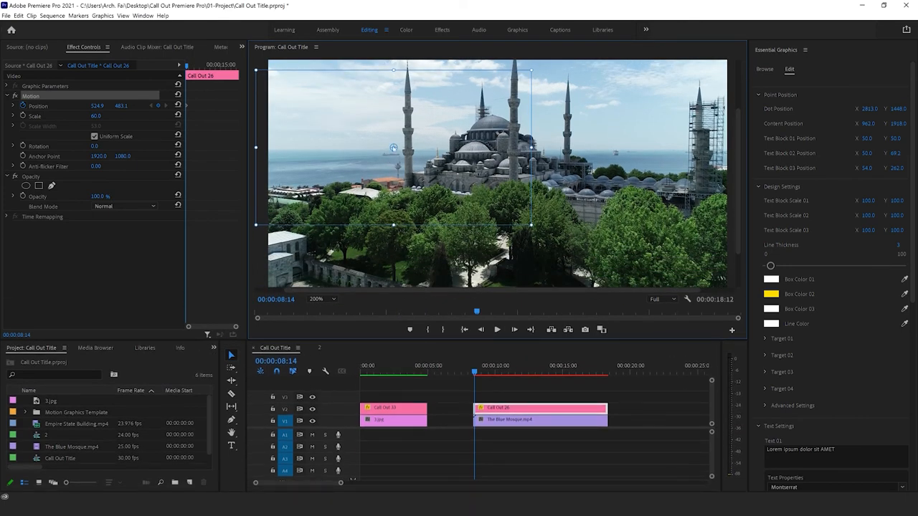
left_click(318, 299)
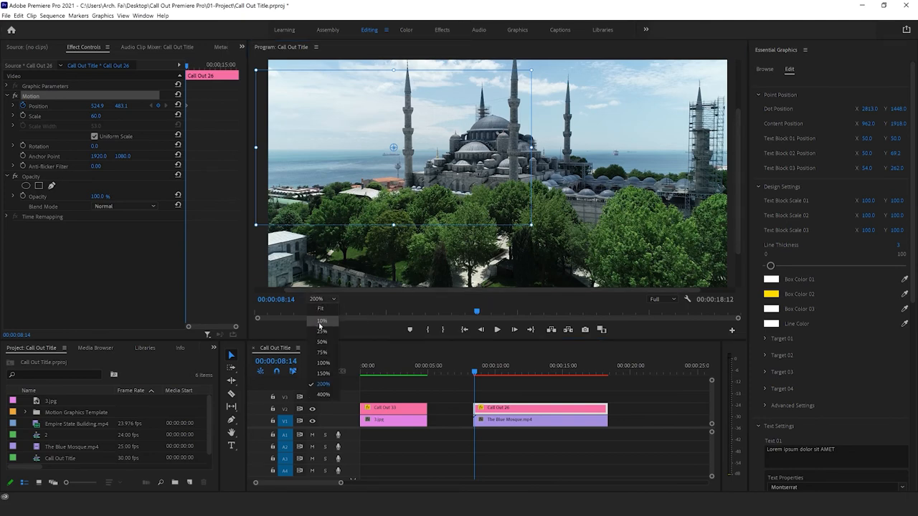
left_click(324, 395)
left_click_drag(421, 176, 422, 164)
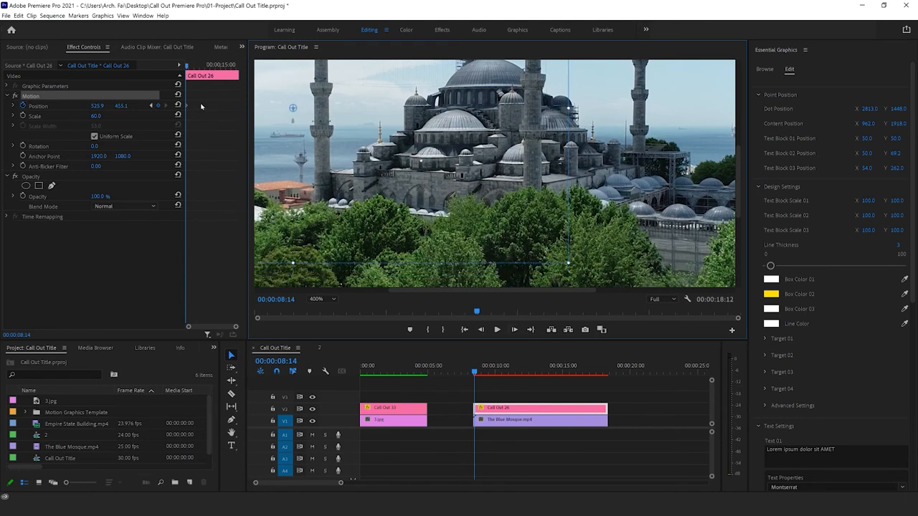
Step: Advance five frames to 00:00:08:19 and keyframe Call Out 26's Position at 523.9, 455.1
left_click(514, 330)
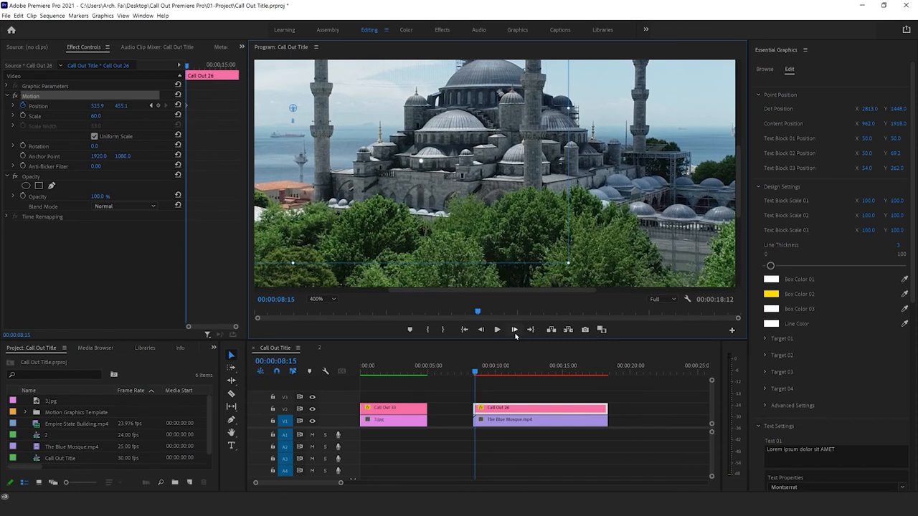
left_click(514, 330)
left_click(514, 329)
left_click(514, 330)
left_click(514, 330)
left_click_drag(421, 161, 420, 161)
Step: With the preview at 200%, advance to 00:00:09:00 and check the call-out dot's alignment with the small dome
left_click(318, 299)
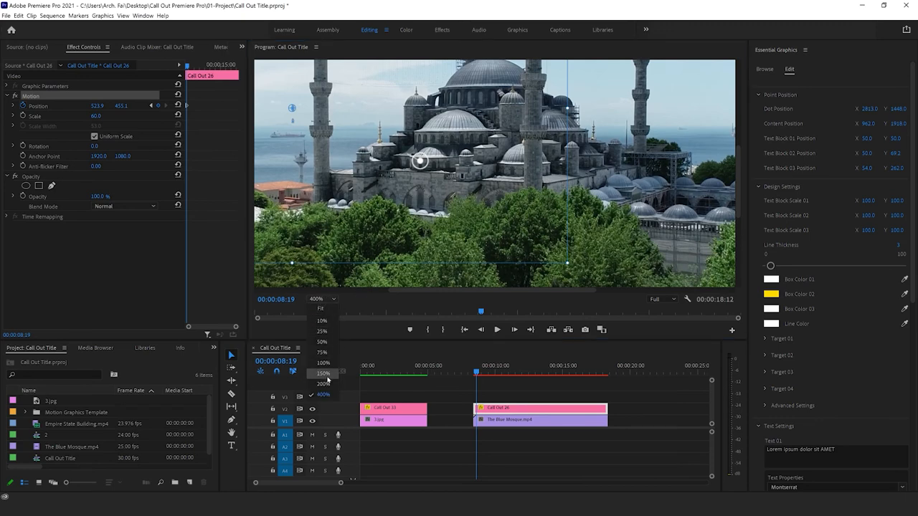
left_click(323, 373)
left_click(321, 300)
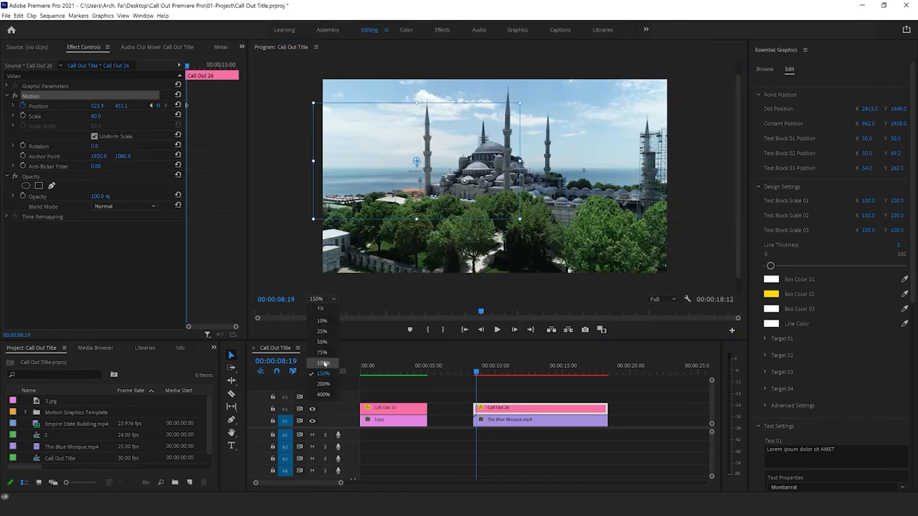
left_click(324, 383)
left_click(515, 329)
left_click(515, 329)
left_click(514, 329)
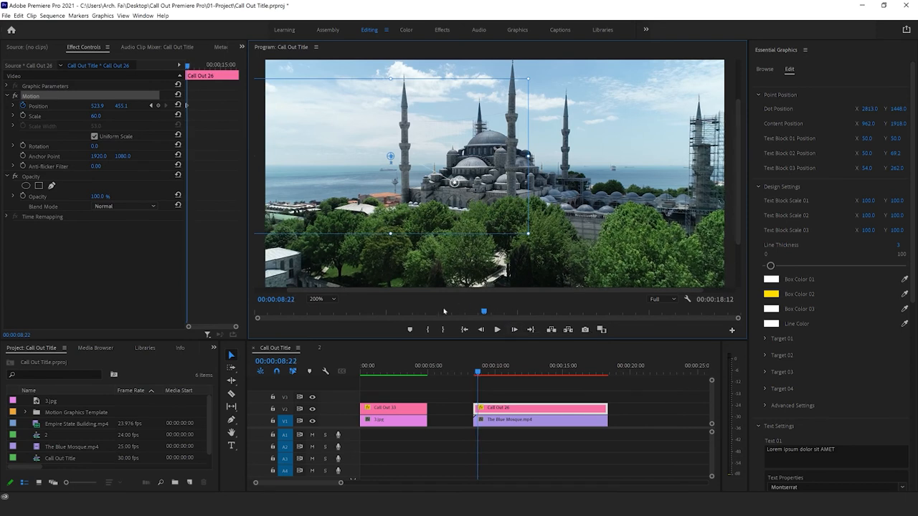
left_click_drag(420, 342, 420, 351)
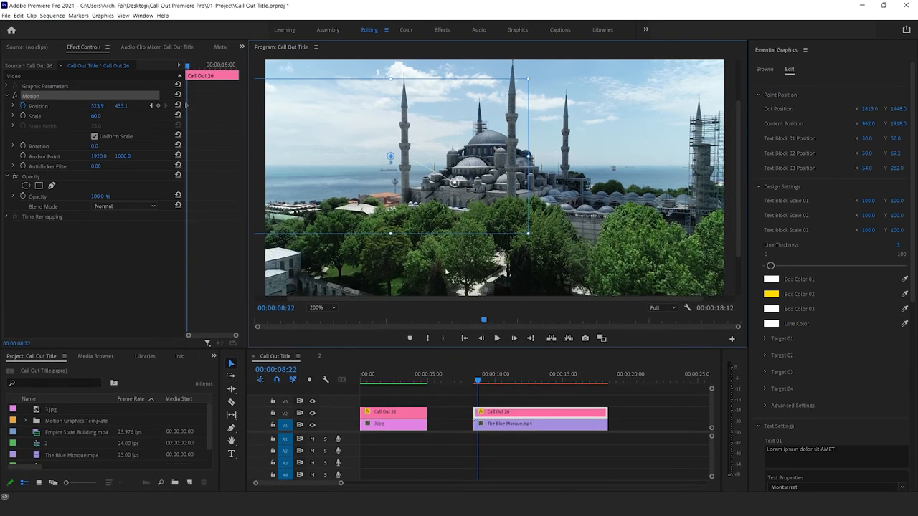
left_click(512, 342)
left_click(512, 341)
left_click(512, 342)
left_click(513, 342)
left_click(512, 341)
left_click(513, 342)
left_click(513, 341)
left_click(513, 341)
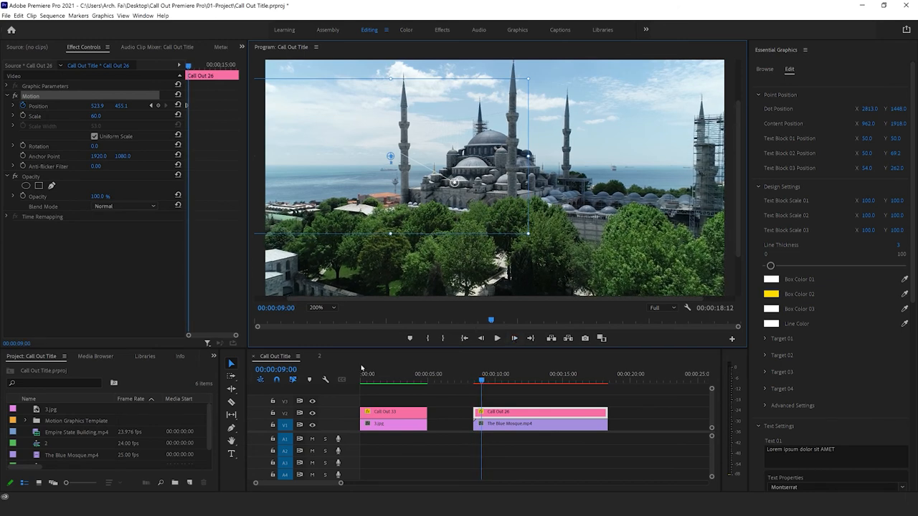
Step: Advance just past 00:00:09:09 at 200% preview zoom and keyframe Call Out 26's Position at 521.9, 457.1
left_click(319, 308)
left_click(317, 317)
left_click(317, 308)
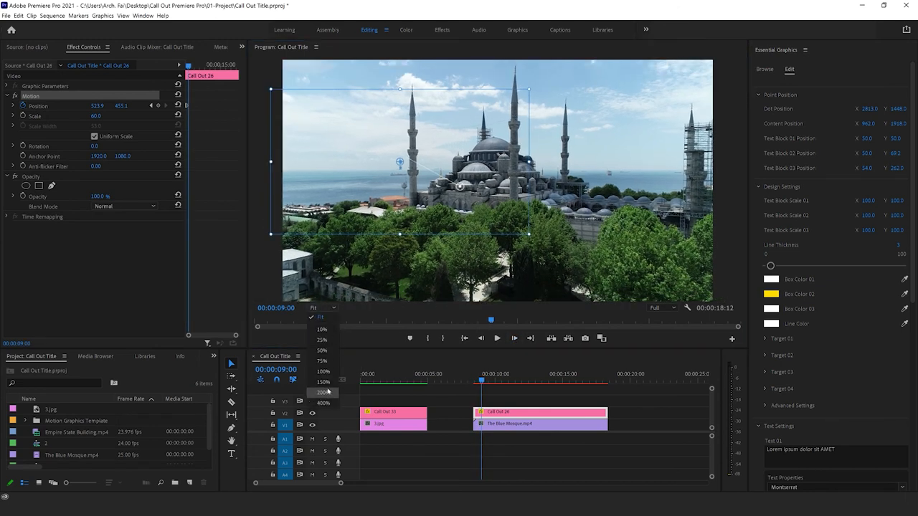
left_click(323, 393)
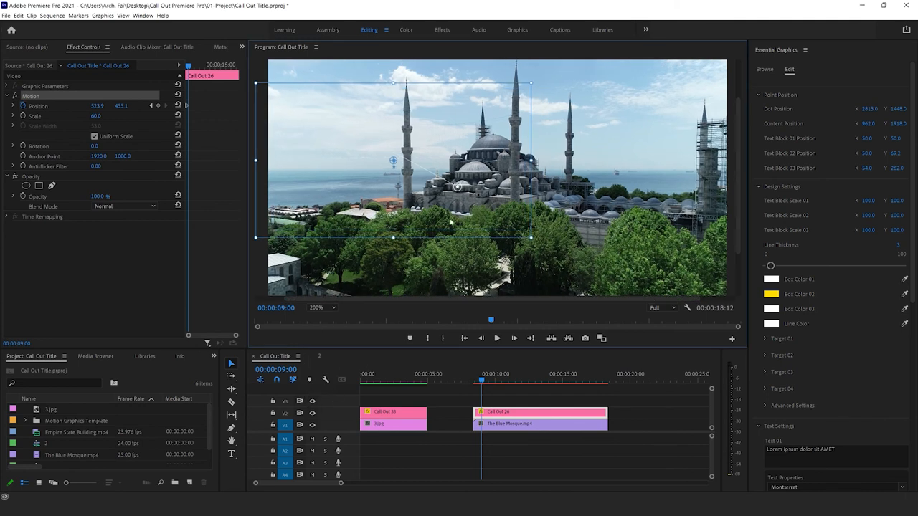
left_click(335, 309)
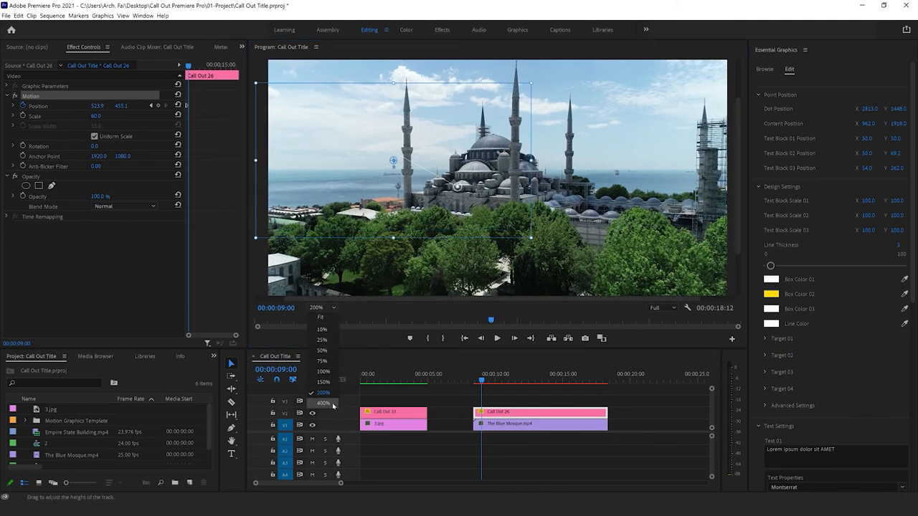
left_click(328, 393)
left_click(514, 339)
left_click(515, 338)
left_click(516, 338)
left_click(515, 339)
left_click(515, 338)
left_click(516, 339)
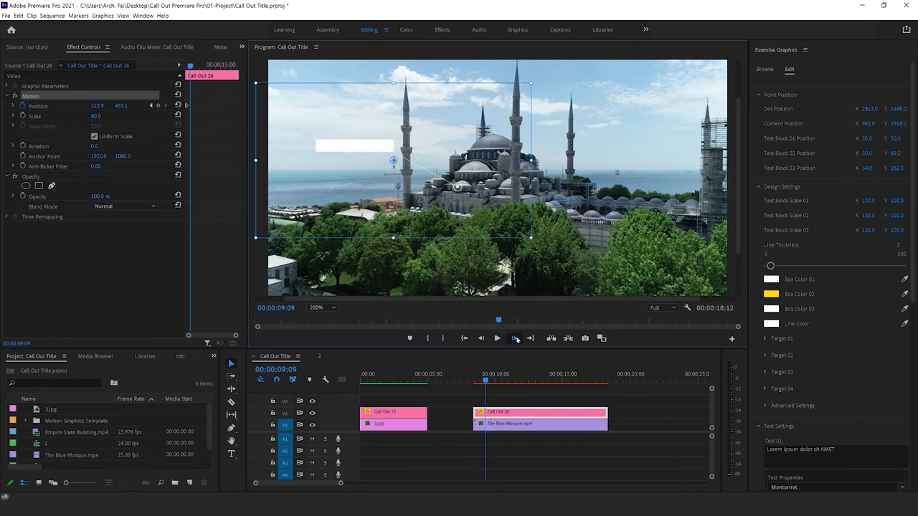
Step: Advance to 00:00:09:26 and keyframe Call Out 26's Position at 521.9, 459.1
left_click(516, 339)
left_click(515, 338)
left_click(516, 339)
left_click(516, 338)
left_click_drag(457, 187, 458, 188)
left_click(516, 338)
left_click(516, 339)
left_click(516, 338)
left_click(516, 339)
left_click(516, 339)
left_click(516, 338)
left_click(515, 339)
left_click(515, 338)
left_click(516, 338)
left_click(516, 339)
left_click(515, 339)
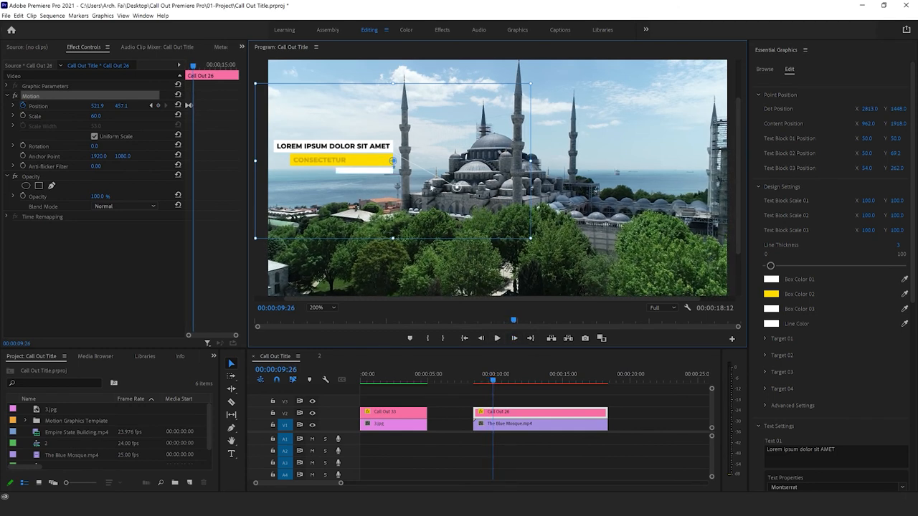
left_click_drag(457, 187, 457, 188)
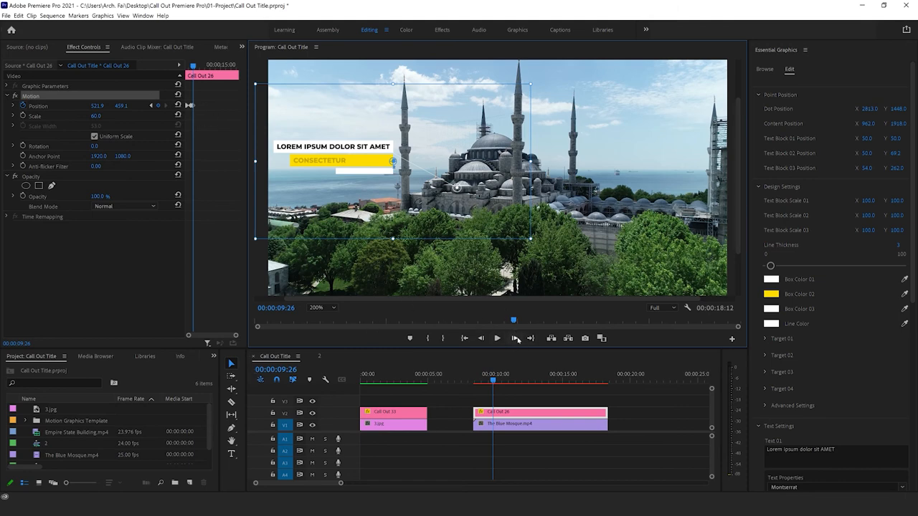
Step: At 400% preview zoom, advance from 00:00:09:26 in short intervals, nudging the call-out down at each stop to keep its dot on the small dome
left_click(319, 310)
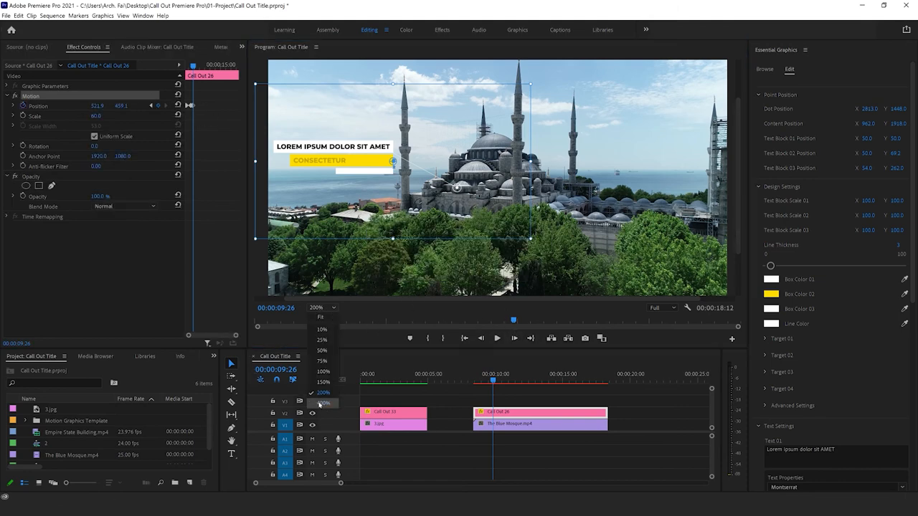
left_click(324, 404)
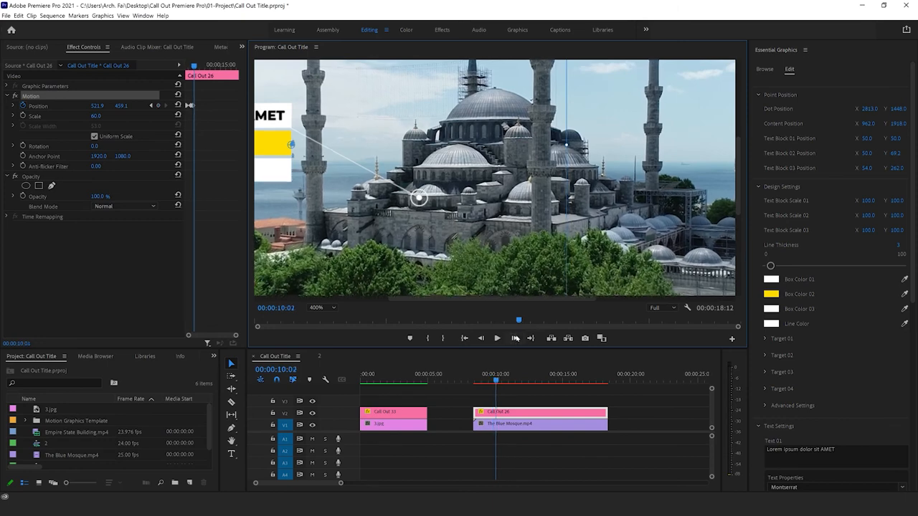
left_click(515, 339)
left_click(515, 339)
key("Down")
left_click(515, 339)
key("Down")
key("Down")
left_click(515, 338)
key("Down")
left_click(515, 339)
key("Down")
key("Down")
key("Down")
left_click(515, 338)
left_click(515, 339)
key("Down")
key("Down")
left_click(515, 339)
key("Down")
key("Down")
key("Right")
left_click(515, 338)
key("Down")
key("Down")
left_click(515, 338)
Step: Continue tracking through the following frames, moving the call-out down and to the right to match the dome's faster motion
left_click_drag(420, 206, 438, 244)
left_click(515, 339)
left_click(515, 338)
left_click(515, 338)
left_click(514, 338)
left_click(513, 338)
left_click(514, 339)
left_click(513, 339)
left_click(515, 338)
left_click(515, 338)
left_click(514, 339)
left_click(514, 339)
left_click(515, 339)
left_click(514, 338)
left_click(514, 339)
left_click(514, 339)
left_click(515, 339)
left_click(515, 339)
left_click(514, 338)
left_click(514, 338)
left_click_drag(440, 245, 454, 289)
Step: Track the dome through further frames, scrolling the magnified preview lower to keep repositioning the call-out on it
left_click(514, 339)
left_click(515, 338)
left_click(514, 338)
left_click(514, 338)
left_click(515, 338)
left_click(516, 338)
left_click(517, 339)
left_click(517, 339)
left_click(519, 339)
left_click(518, 339)
left_click(516, 338)
left_click(516, 338)
left_click_drag(739, 179, 739, 214)
left_click(515, 338)
left_click_drag(454, 209, 470, 262)
Step: Finish the tracking by keyframing Call Out 26's Position at 634.9, 766.1 at 00:00:18:10
left_click(514, 339)
left_click(514, 339)
left_click(514, 340)
left_click(514, 339)
left_click(514, 338)
left_click(514, 338)
left_click(514, 340)
left_click(514, 338)
left_click(514, 338)
left_click(515, 340)
left_click(515, 339)
left_click(514, 338)
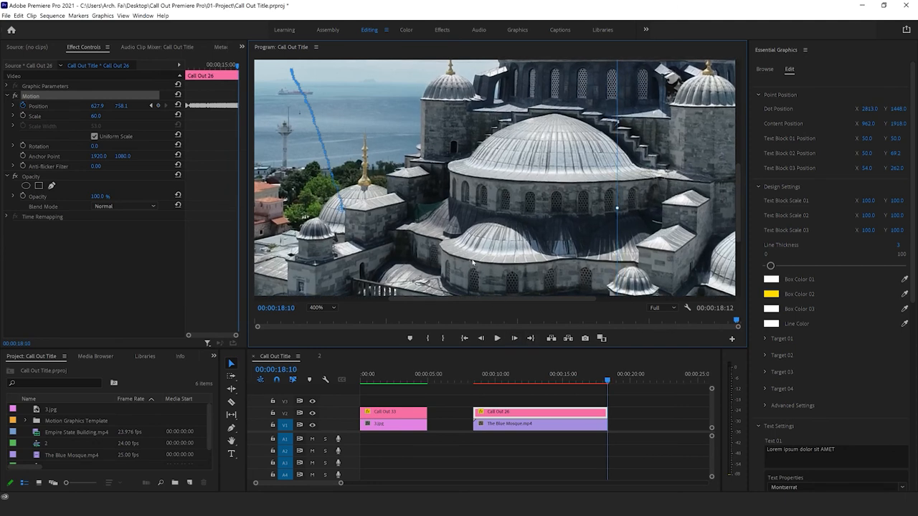
left_click_drag(471, 265, 475, 269)
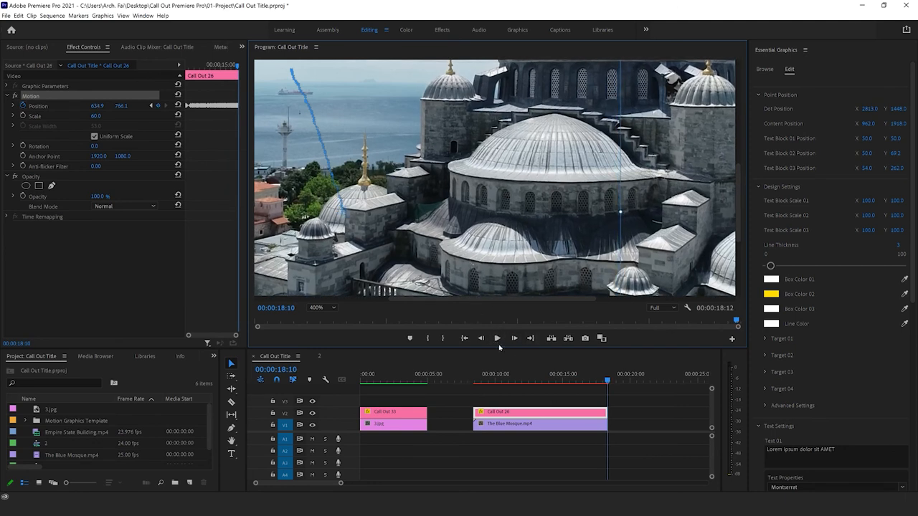
Step: Mark In and Out around the Call Out 26 and The Blue Mosque clips, and render In to Out
left_click_drag(636, 400, 463, 464)
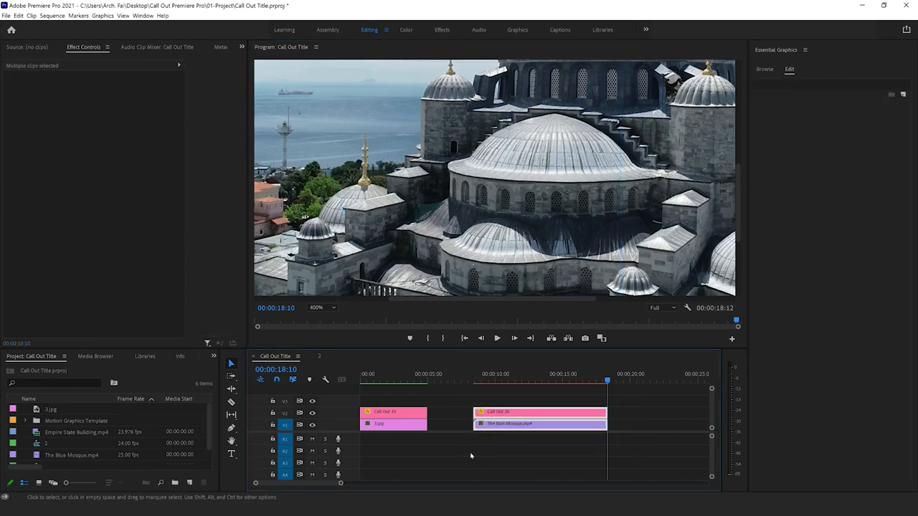
key("slash")
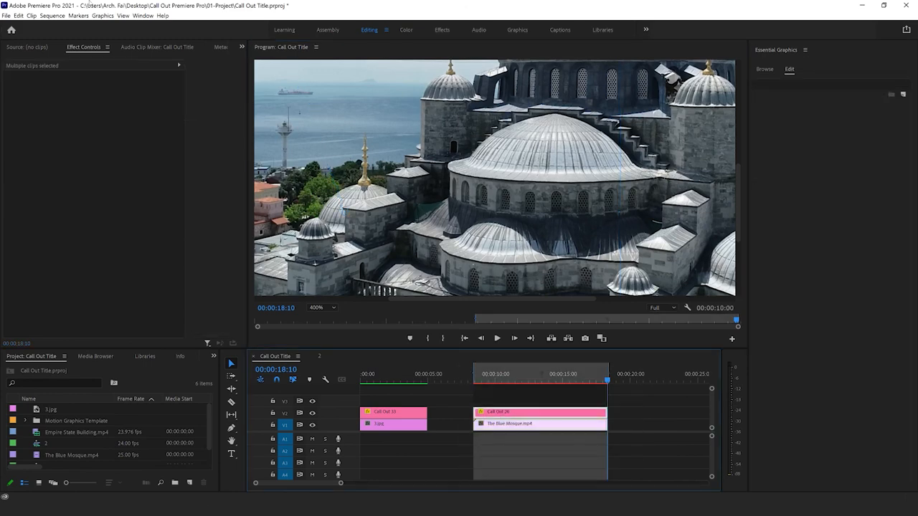
left_click(52, 15)
left_click(71, 45)
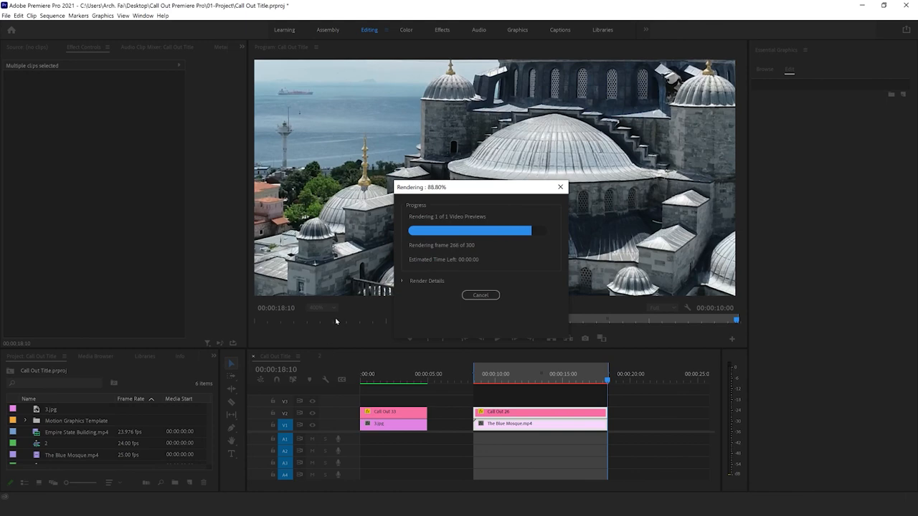
Step: Fit the whole frame in the preview and review the rendered tracking, stopping playback at 00:00:15:07
left_click(318, 308)
left_click(327, 319)
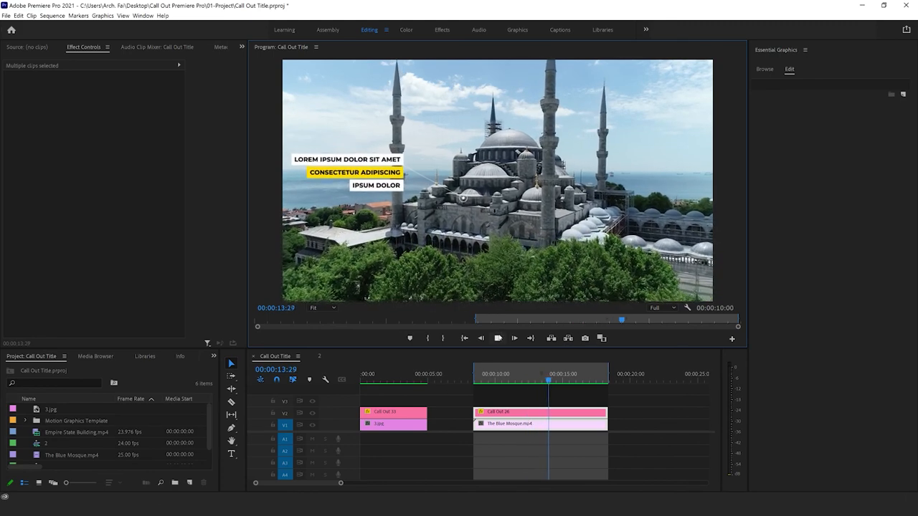
left_click(497, 338)
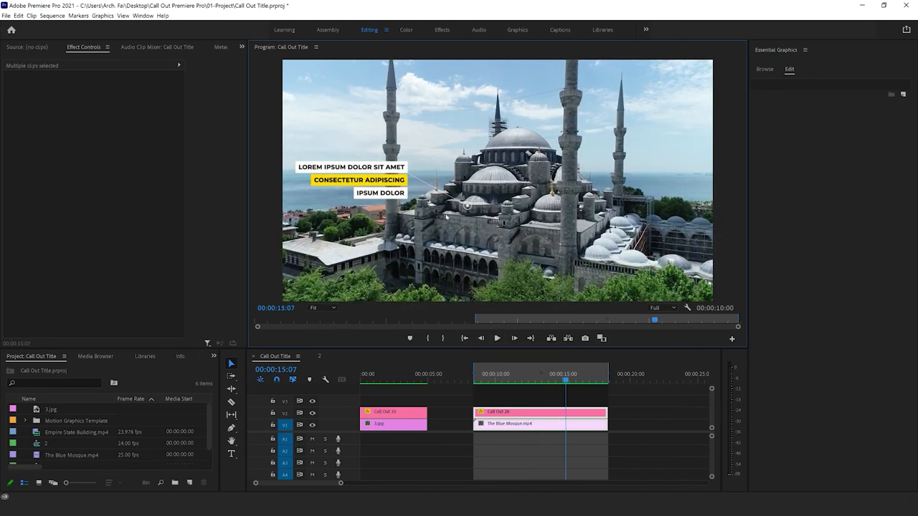
Step: Select Call Out 26 and magnify its keyframe timeline to examine the spacing of the Position keyframes
left_click(490, 412)
left_click_drag(625, 412, 578, 414)
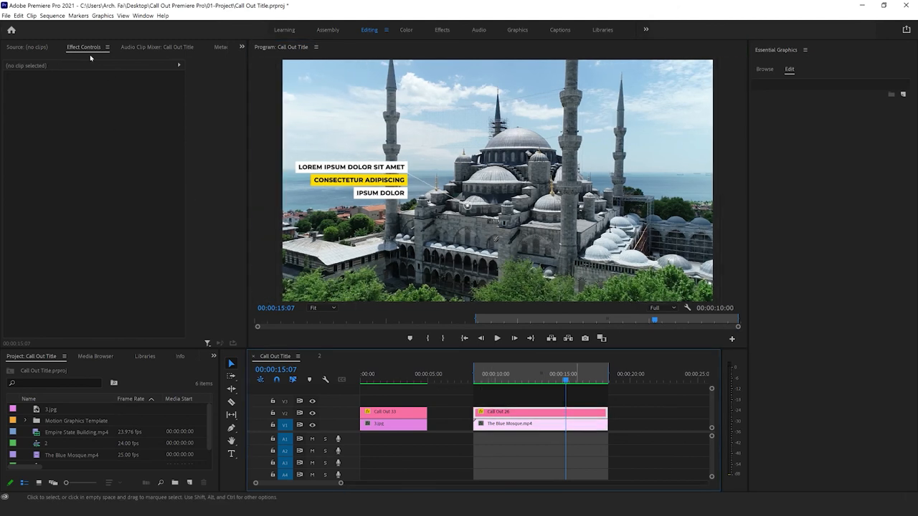
left_click(98, 51)
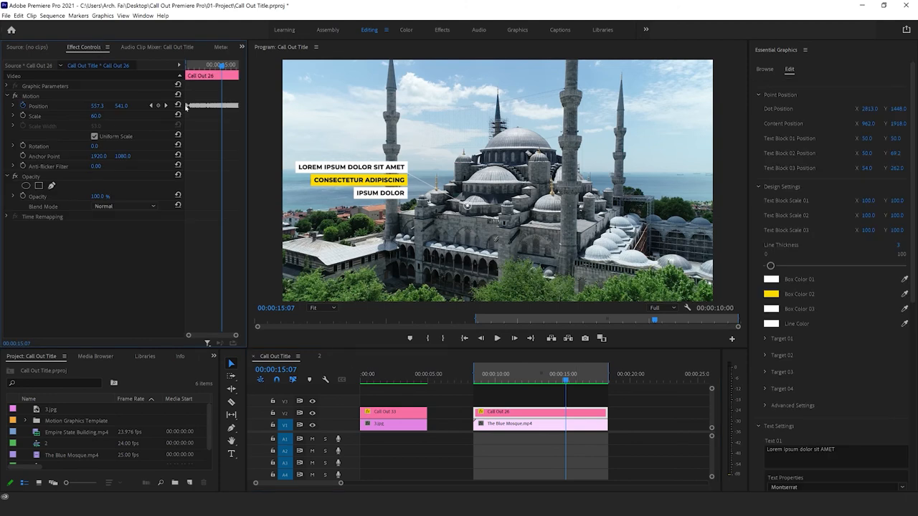
left_click_drag(236, 336, 228, 337)
left_click(219, 105)
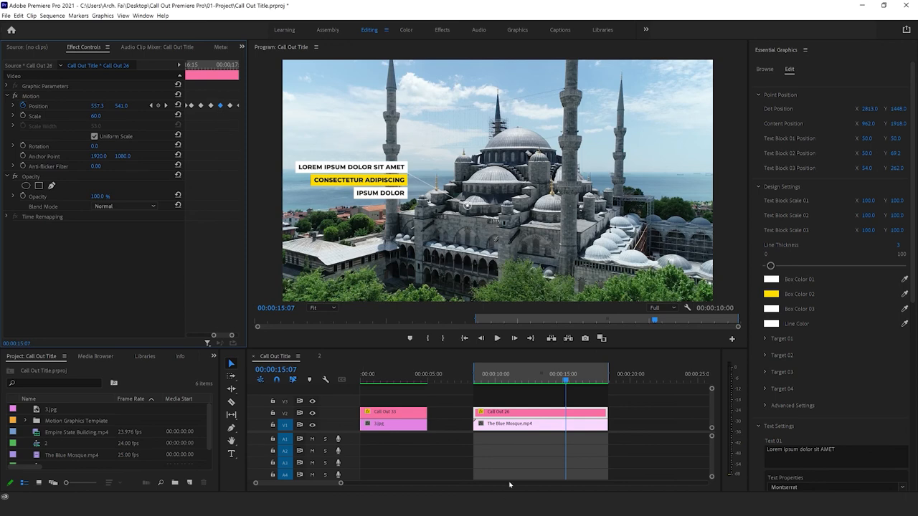
Step: Scrub back to 00:00:14:08 and examine Call Out 26's motion path over the footage
left_click(573, 381)
left_click_drag(573, 380, 552, 379)
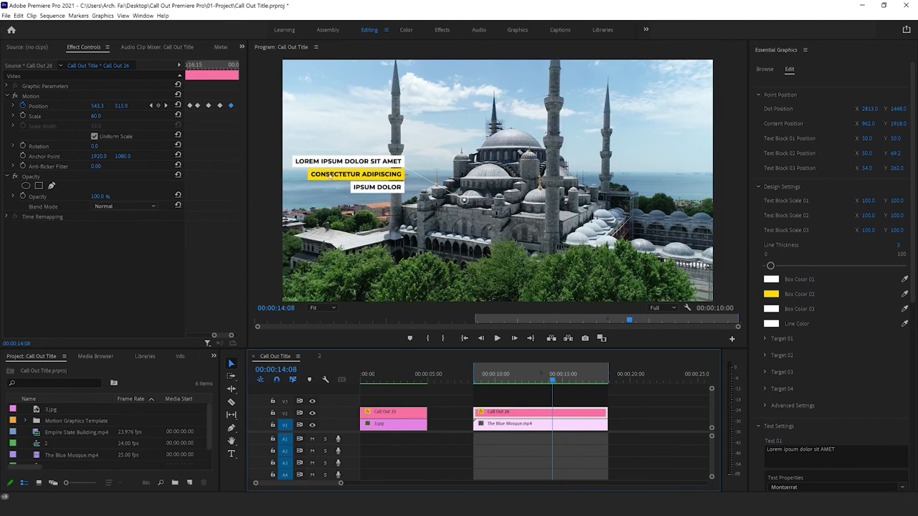
left_click(30, 96)
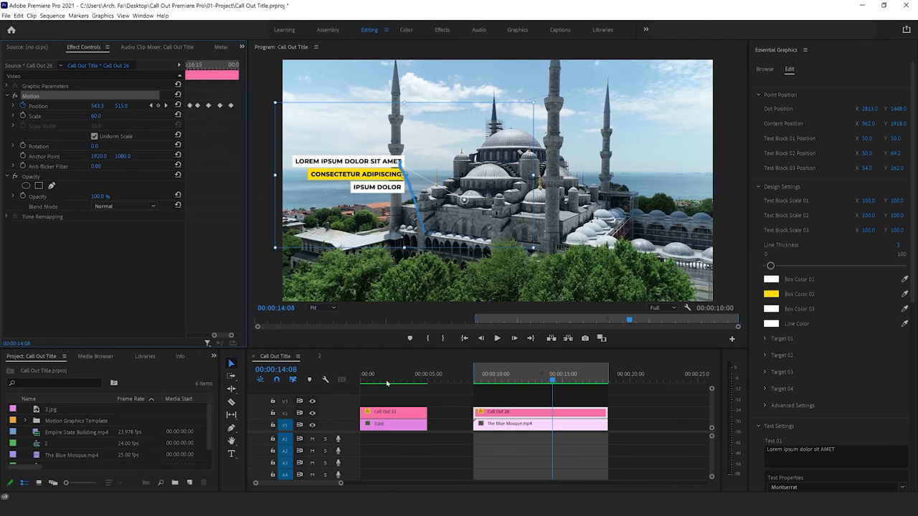
left_click(589, 429)
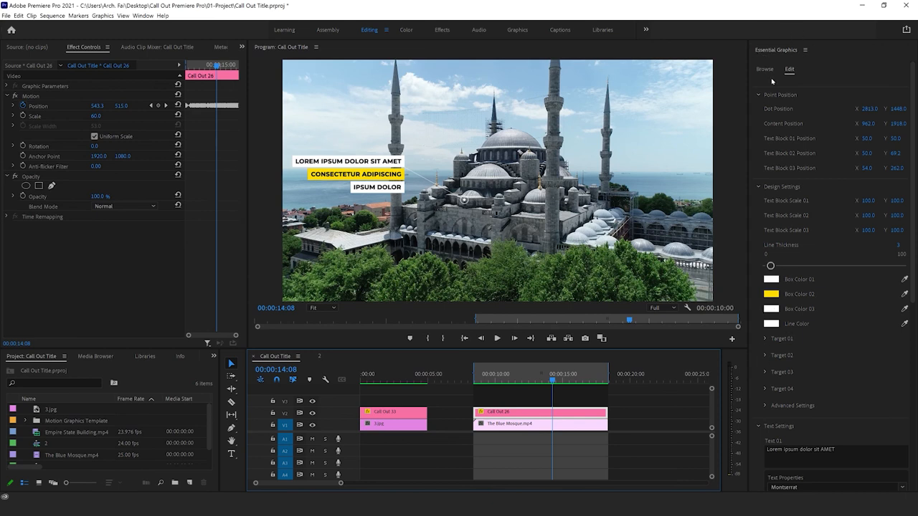
Step: At 00:00:10:07, set Call Out 26's Box Color 02 to dark green 385729
scroll(771, 391, "down", 2)
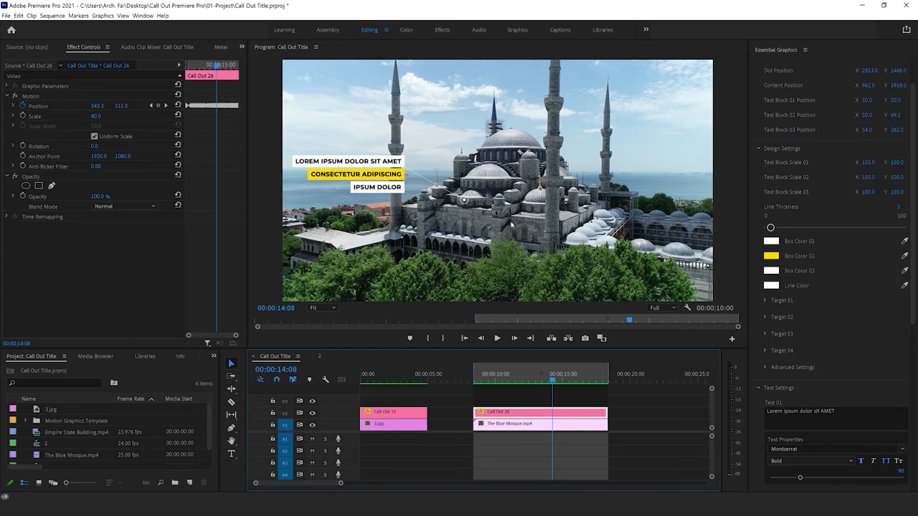
key("Right")
key("Right")
key("Right")
mouse_move(495, 378)
left_mouse_down()
mouse_move(488, 374)
mouse_move(498, 375)
left_mouse_up()
left_click(769, 256)
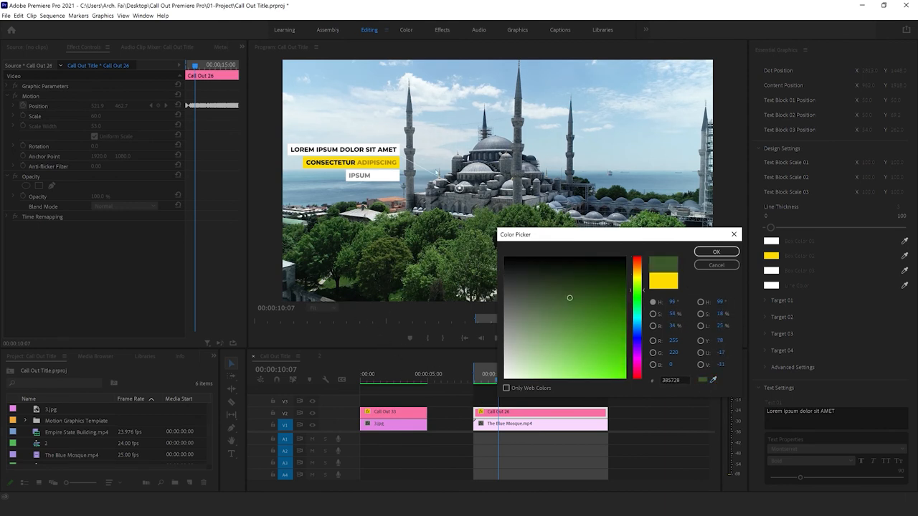
left_click(715, 252)
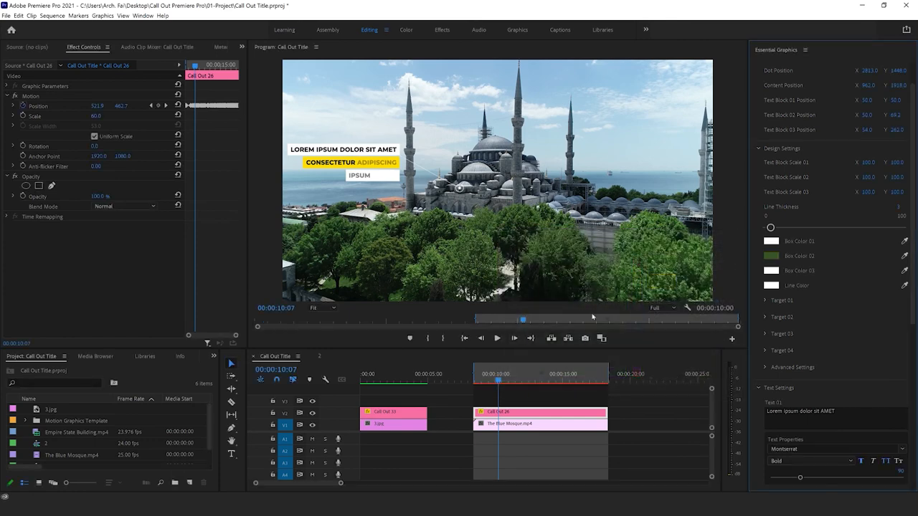
Step: Set Text Color 02 of Call Out 26 to white and check the call-out at 00:00:10:19
scroll(824, 388, "down", 8)
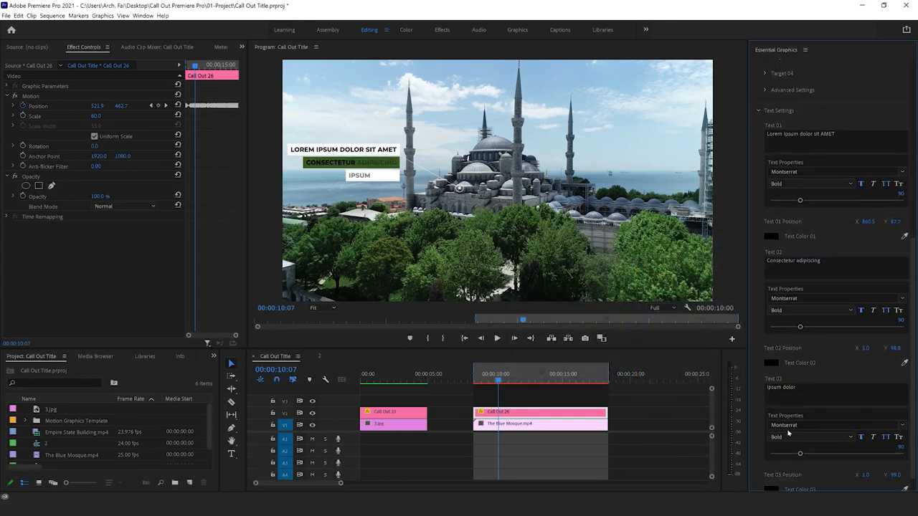
left_click(771, 342)
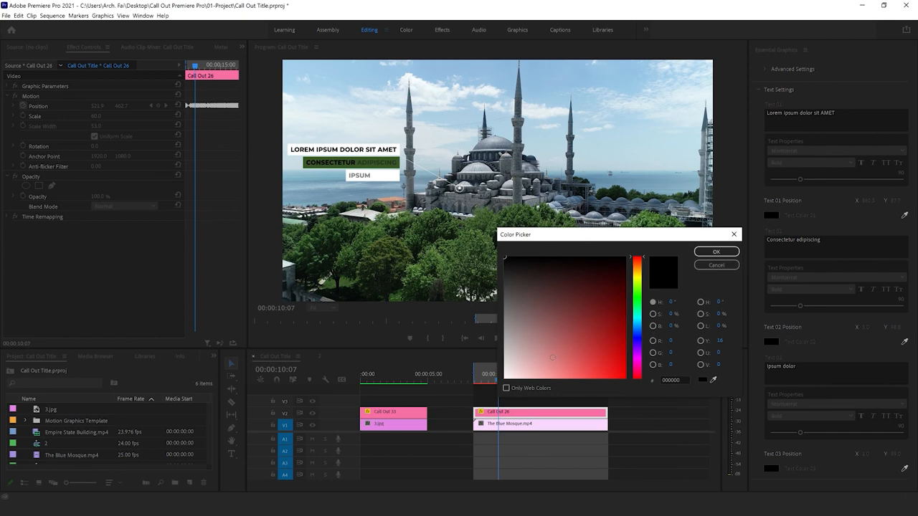
left_click_drag(553, 358, 505, 378)
left_click(715, 251)
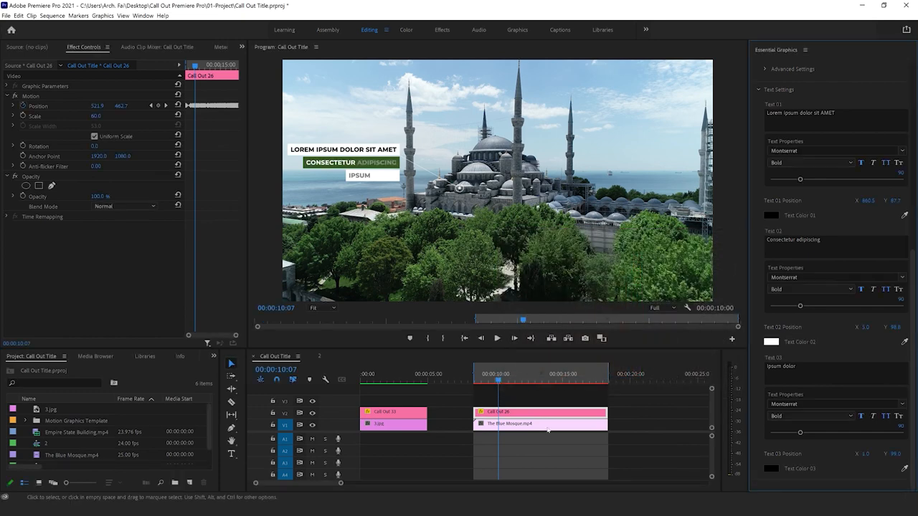
mouse_move(500, 382)
left_mouse_down()
mouse_move(584, 382)
mouse_move(504, 380)
left_mouse_up()
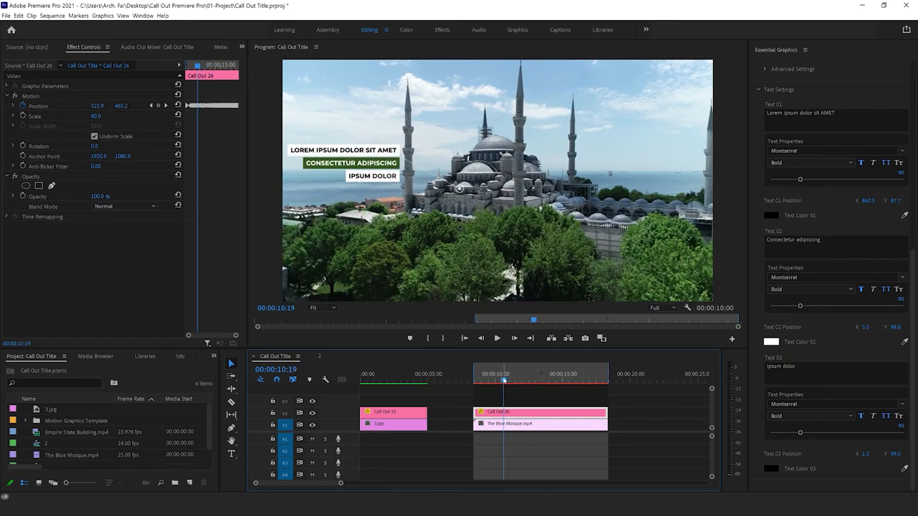